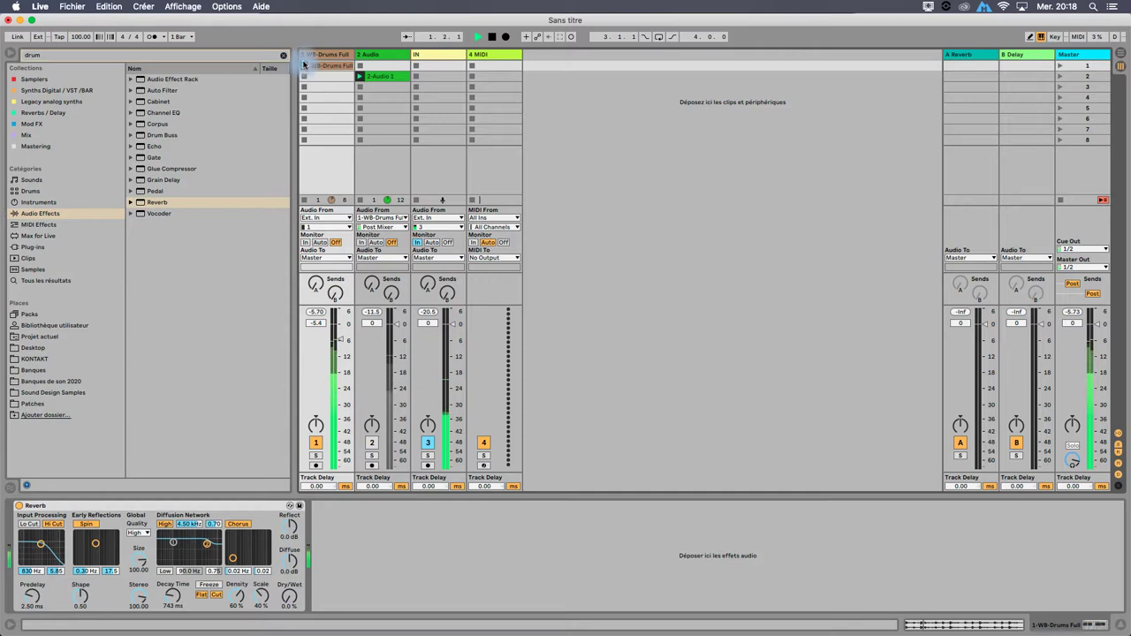
# - Stop the clip on the WB-Drums Full track and select that track to display its Reverb
pyautogui.click(303, 200)
pyautogui.moveTo(320, 54); pyautogui.dragTo(232, 542)
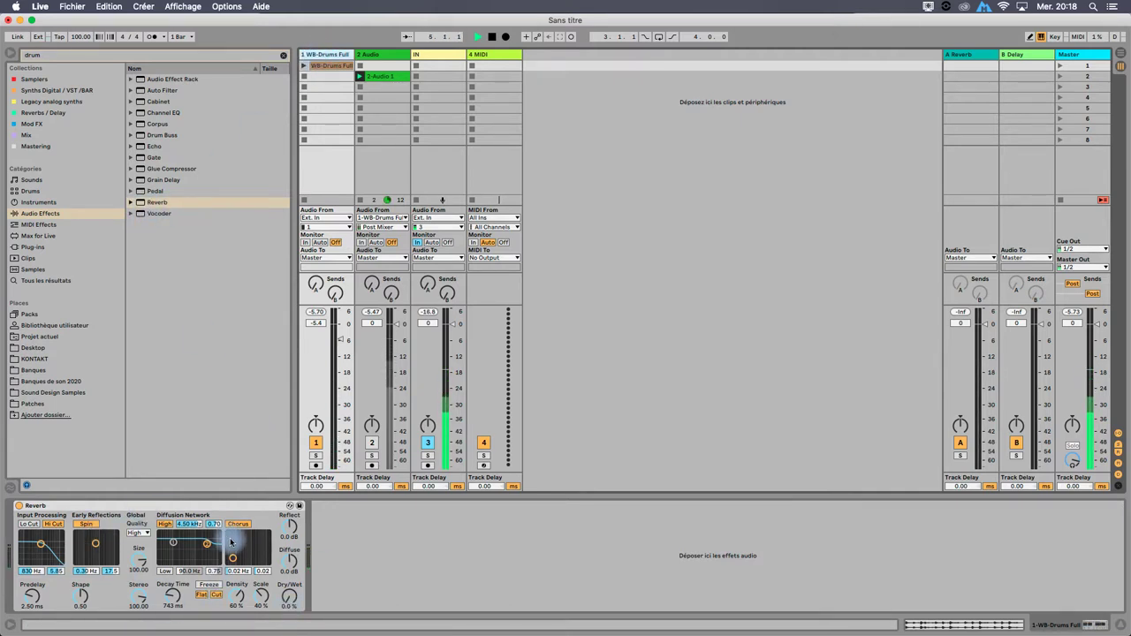
# - Clear the "drum" browser search and look through the Reverb preset folders, leaving the Reverb entry collapsed
pyautogui.click(131, 202)
pyautogui.click(145, 214)
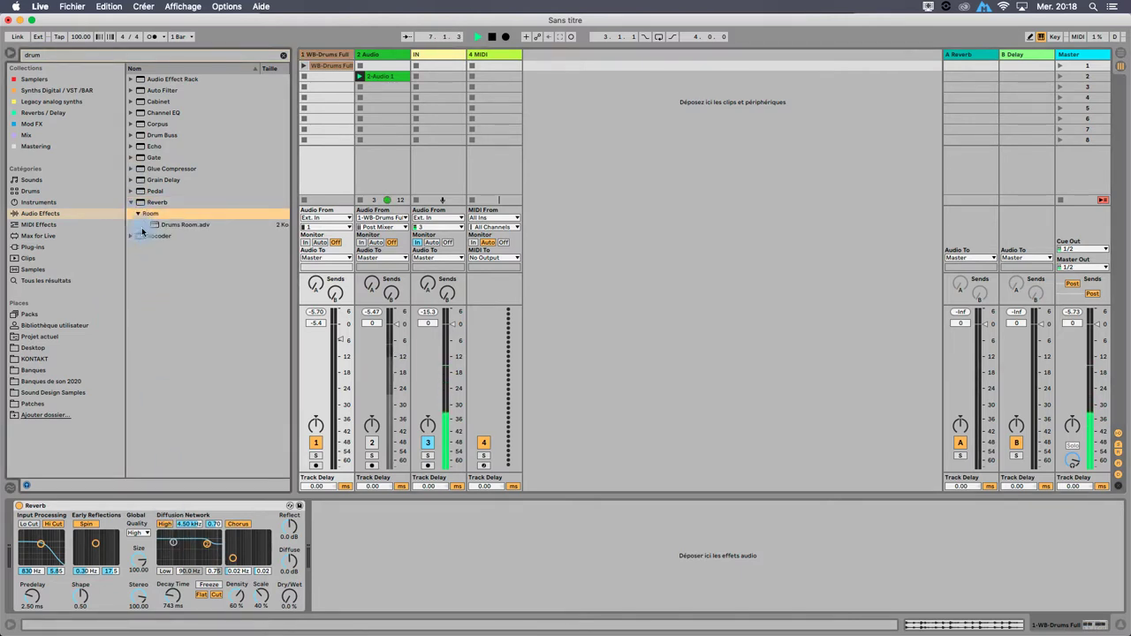
pyautogui.click(283, 55)
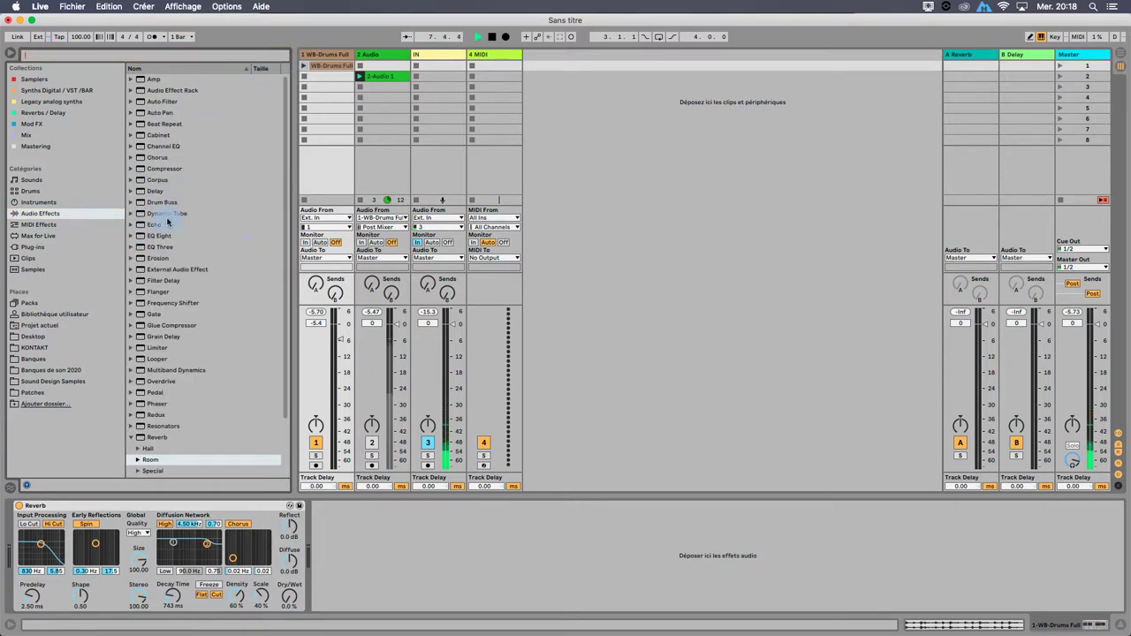
pyautogui.scroll(-2, 139, 447)
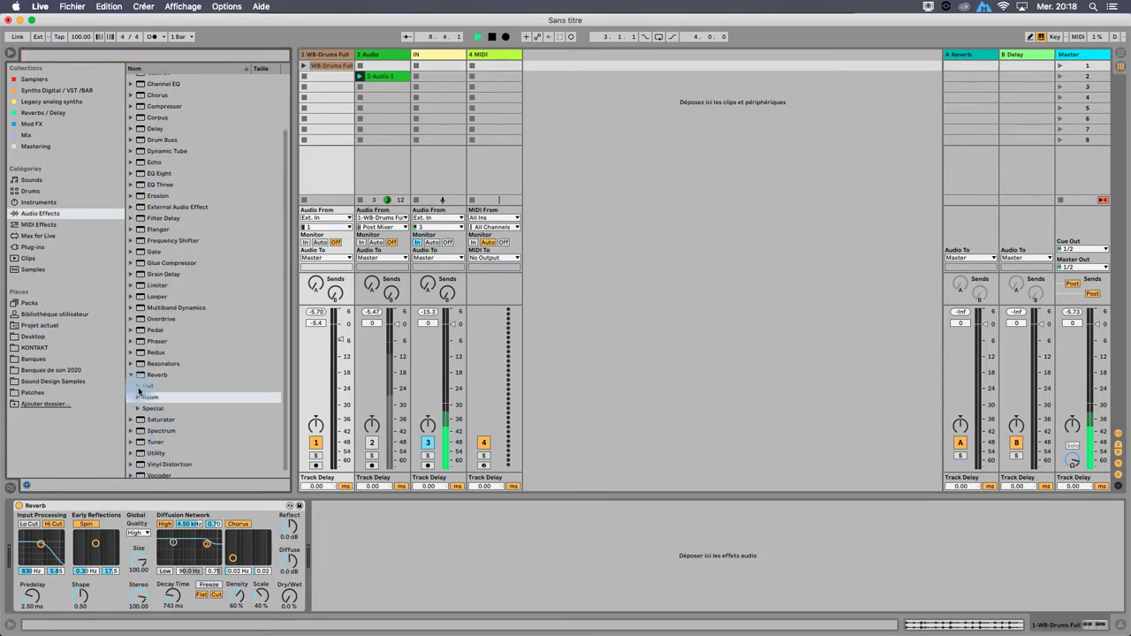
pyautogui.click(137, 386)
pyautogui.click(130, 376)
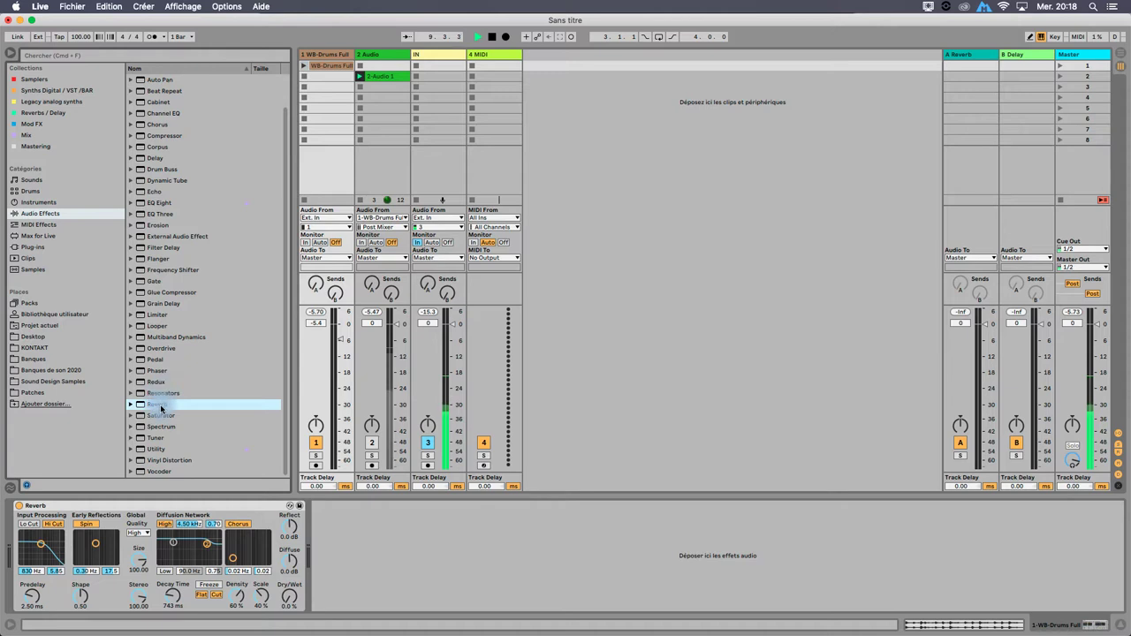
# - Set the WB-Drums Full track volume to 0 dB
pyautogui.click(164, 524)
pyautogui.click(165, 525)
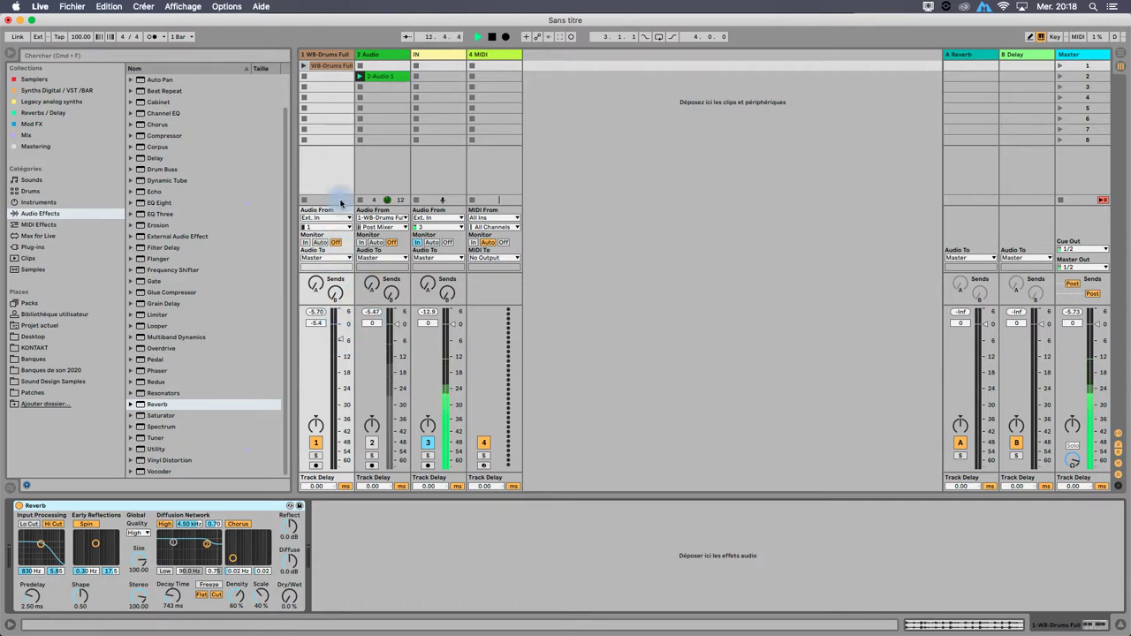
pyautogui.moveTo(341, 338); pyautogui.dragTo(341, 325)
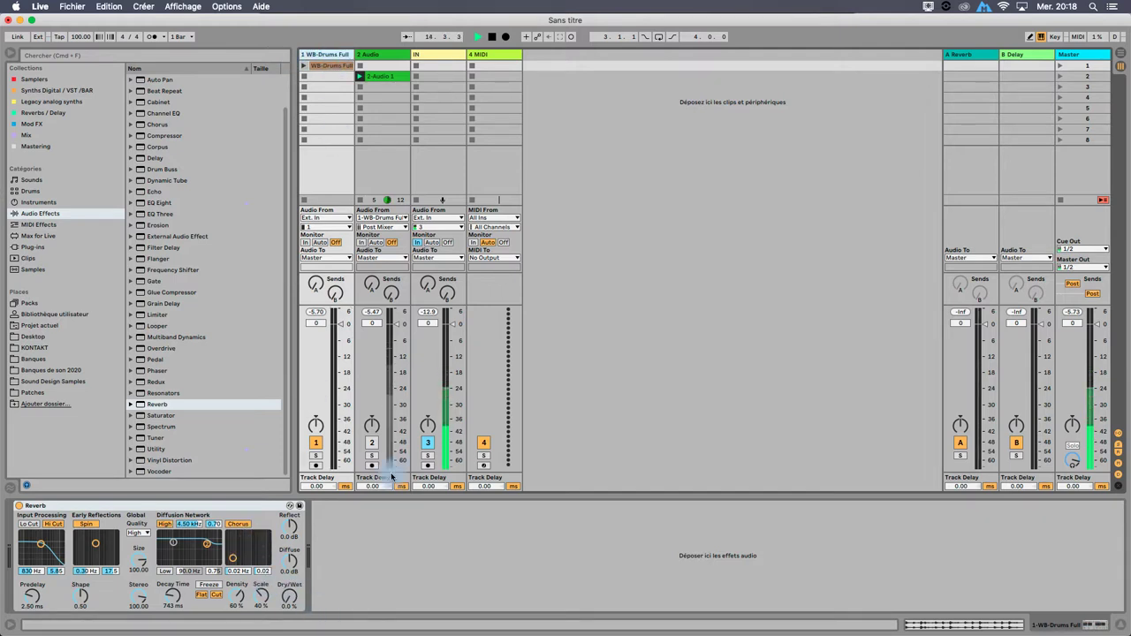
# - Select the A Reverb return track and activate its Reverb device
pyautogui.click(964, 54)
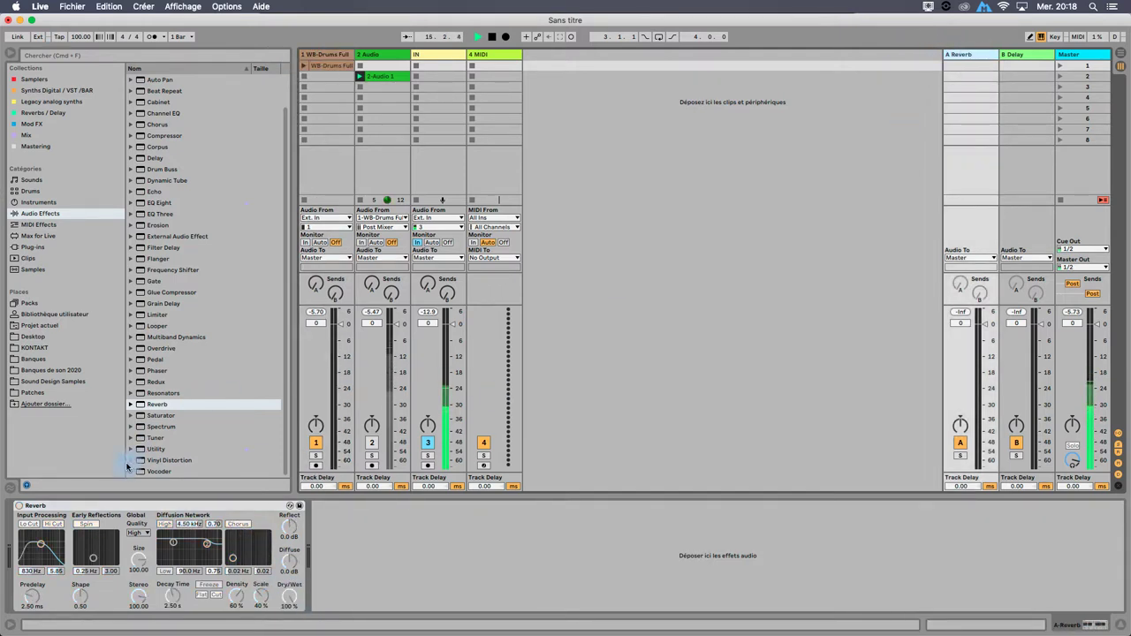
pyautogui.click(19, 505)
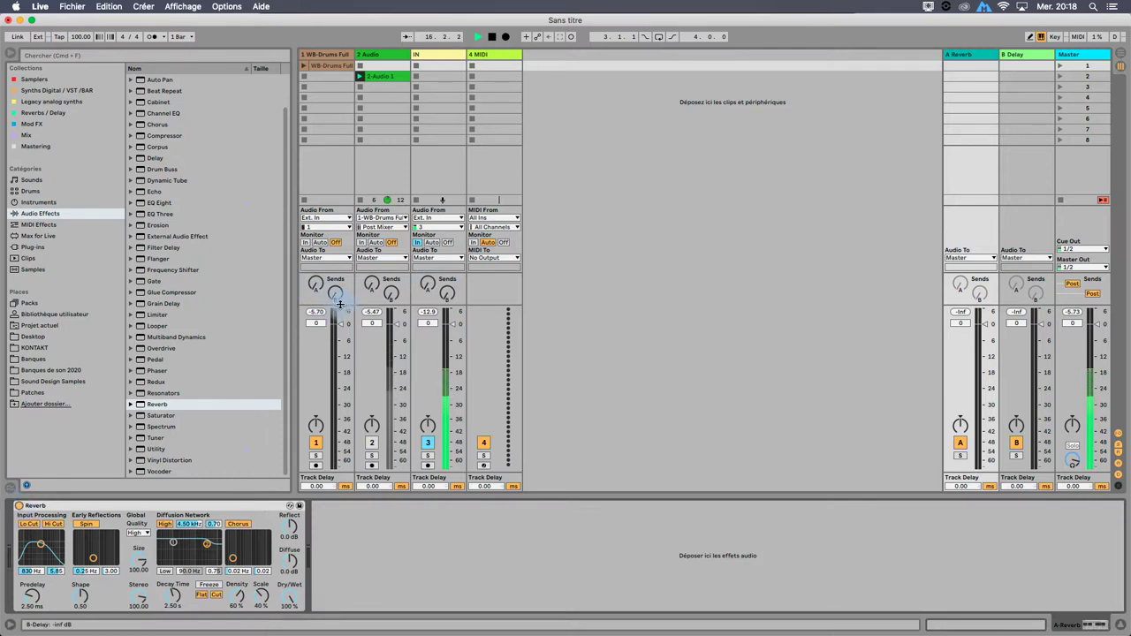
# - Compare the Reverb inserted on the WB-Drums Full track with the one on the A Reverb return
pyautogui.click(334, 54)
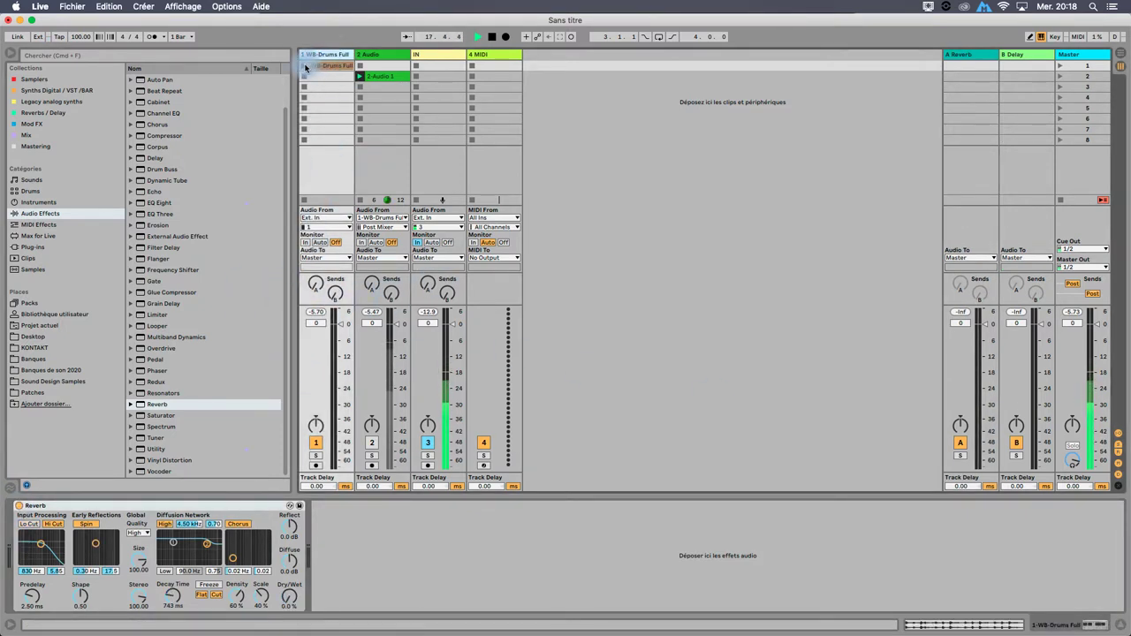
pyautogui.click(969, 55)
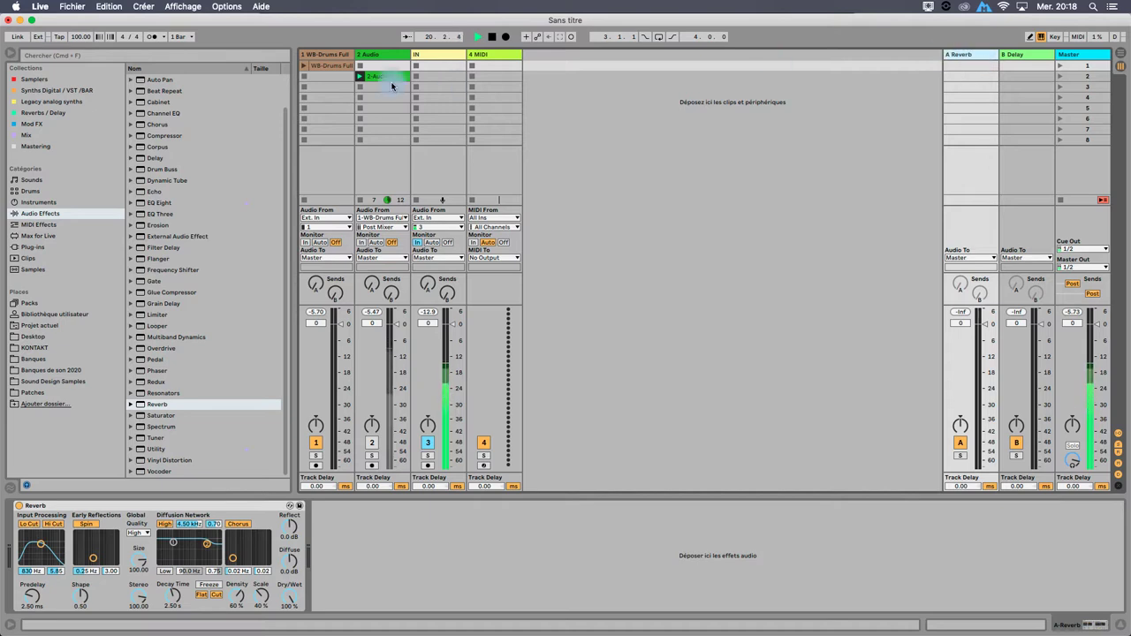
pyautogui.click(329, 54)
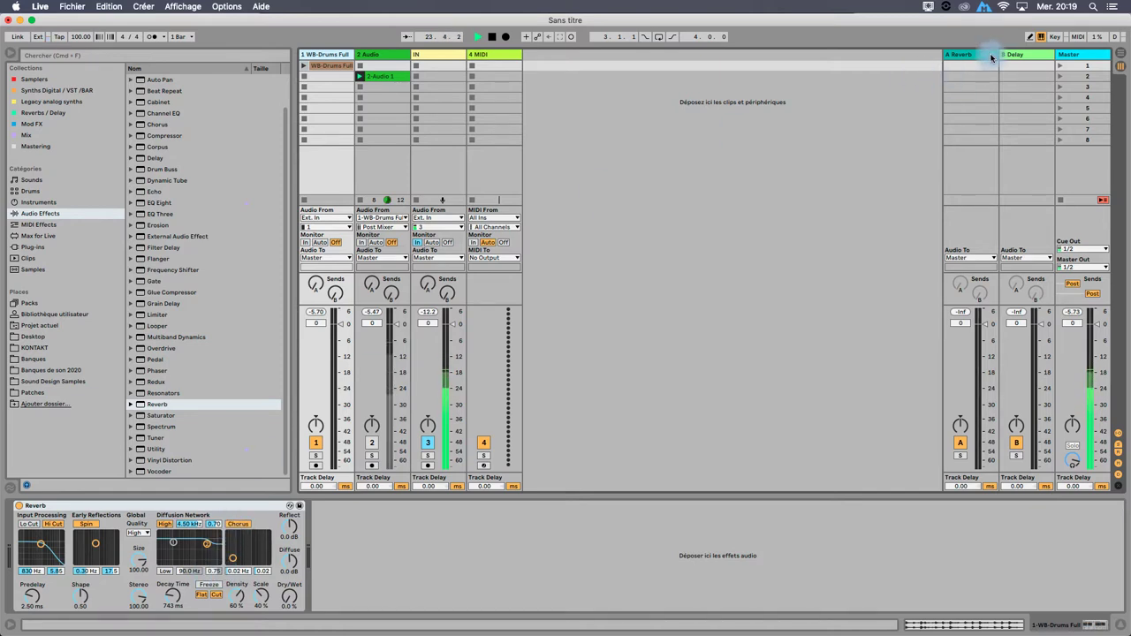
pyautogui.click(961, 55)
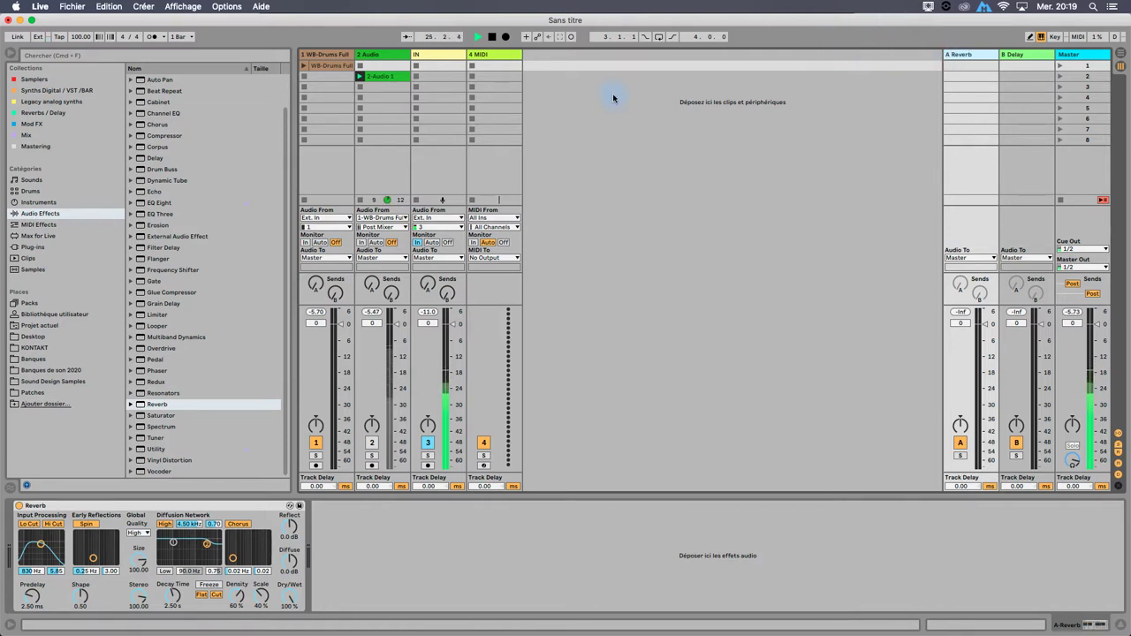
pyautogui.click(331, 56)
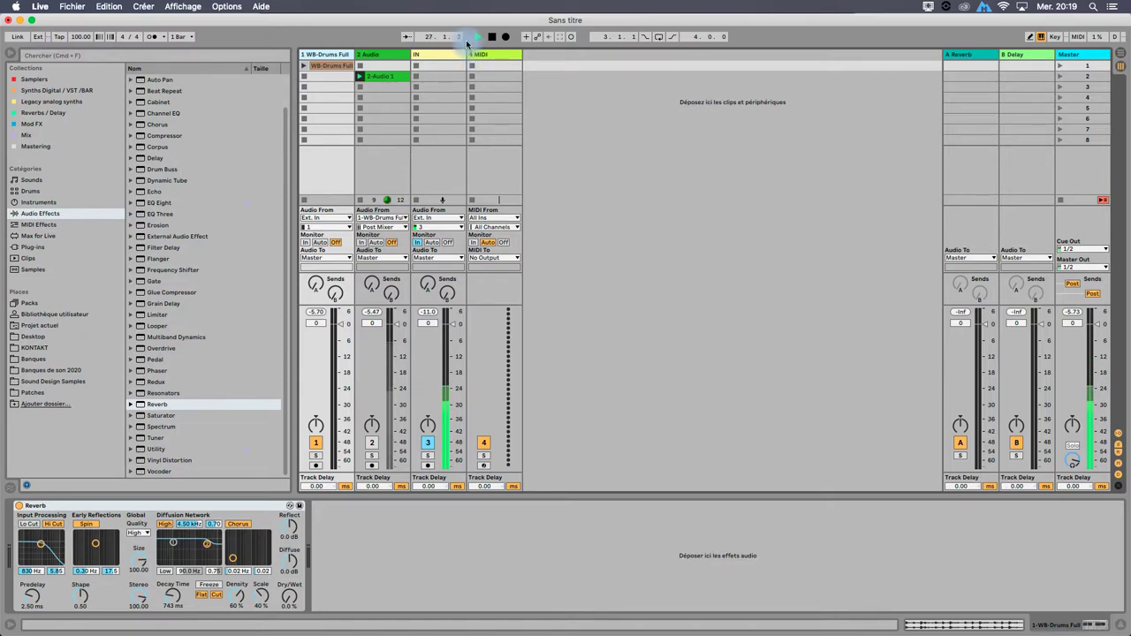
pyautogui.click(320, 56)
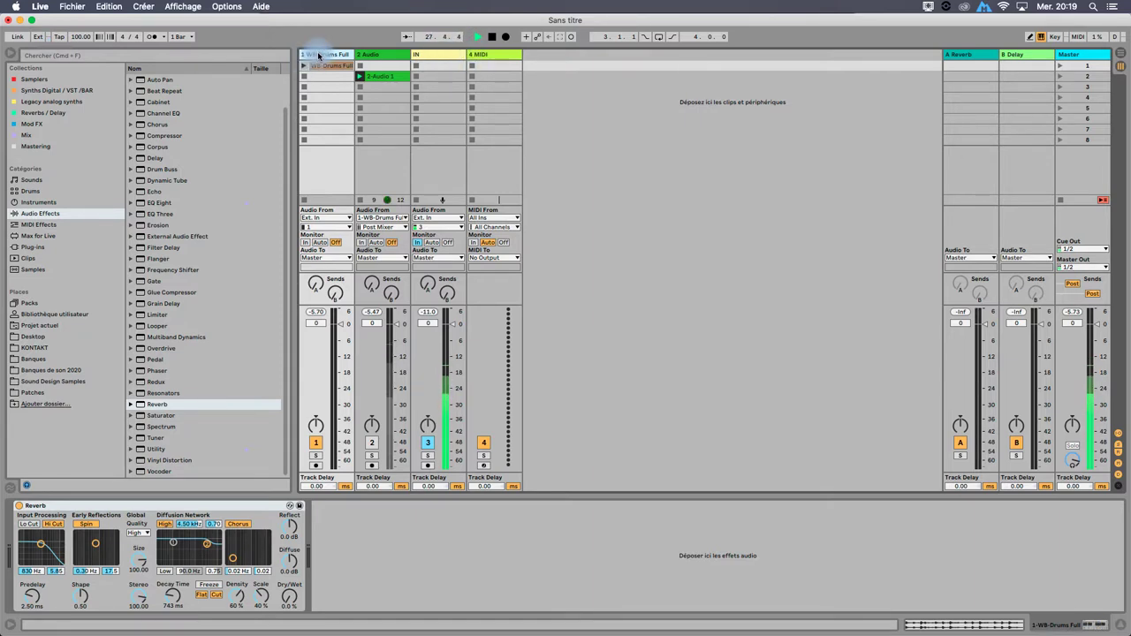
pyautogui.click(344, 55)
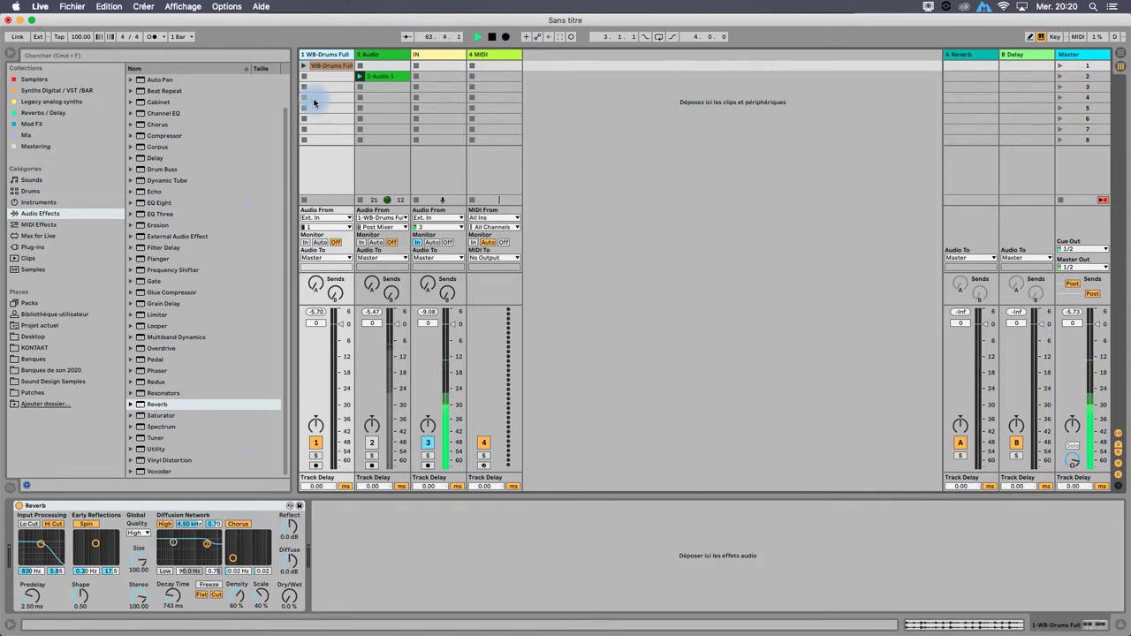
pyautogui.click(323, 55)
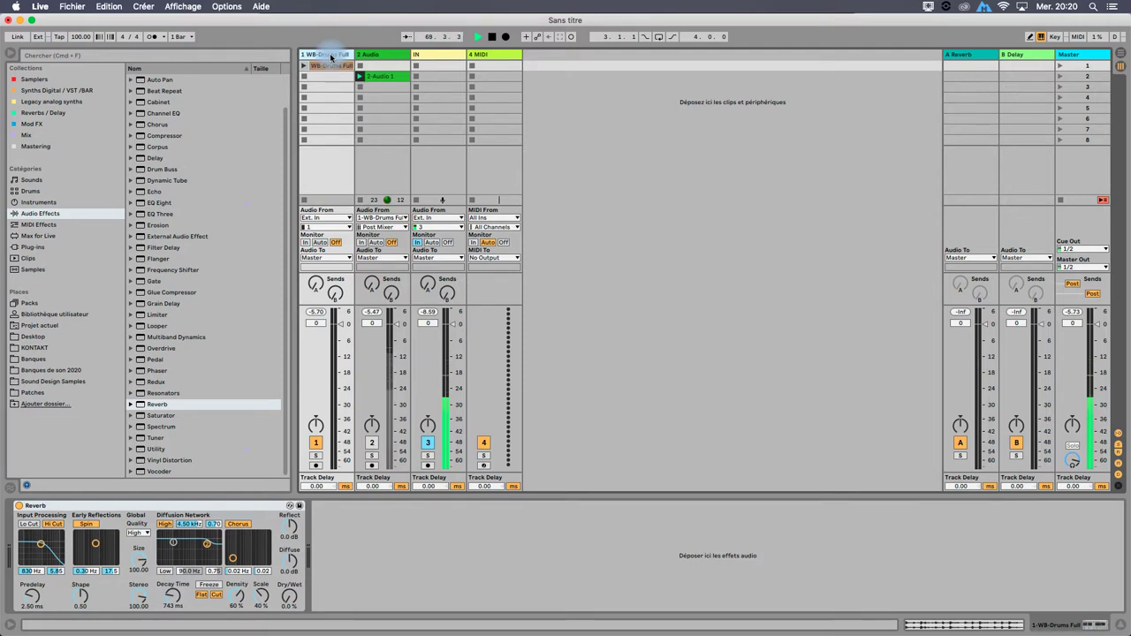
# - Expand the Reverb entry in the browser to view its Hall, Room and Special preset folders, keeping Hall collapsed
pyautogui.click(130, 404)
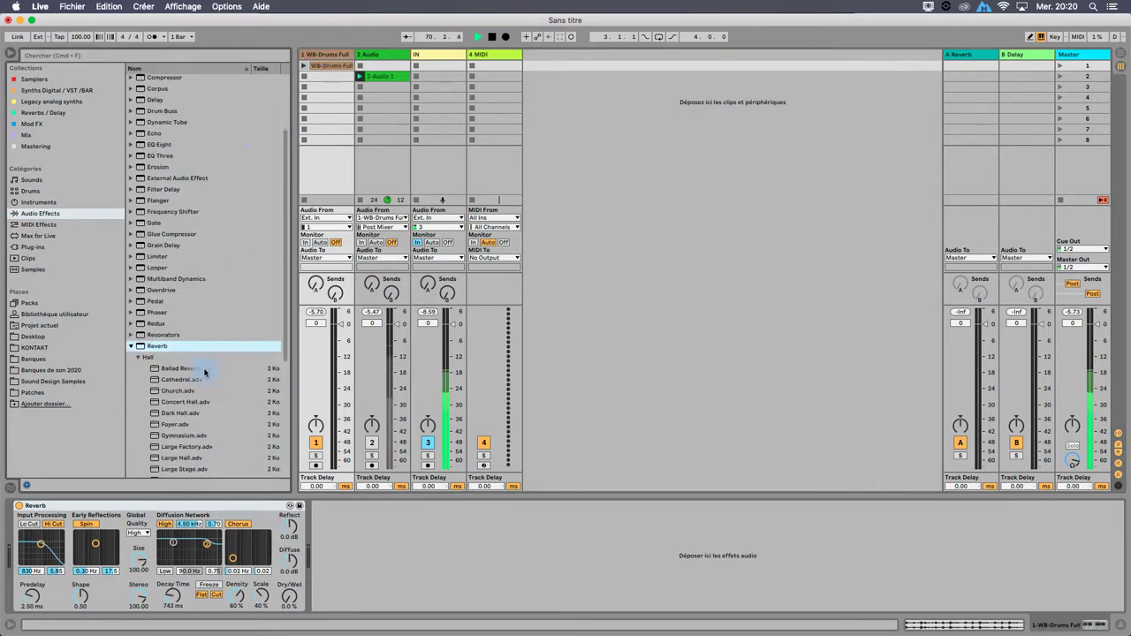
pyautogui.click(135, 361)
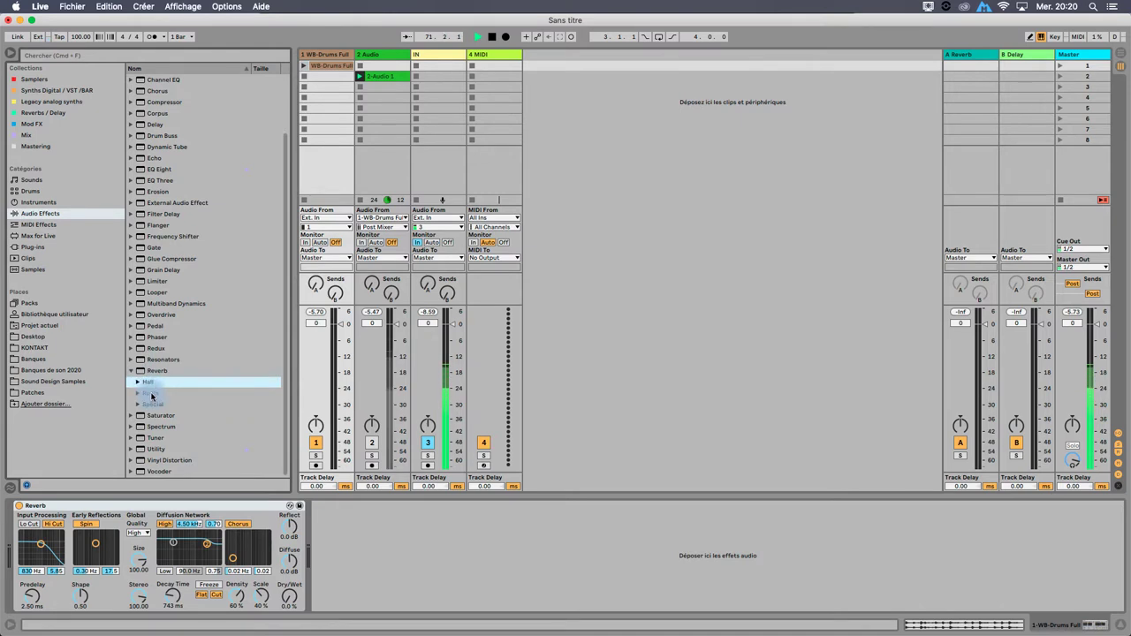
pyautogui.moveTo(153, 390); pyautogui.dragTo(335, 55)
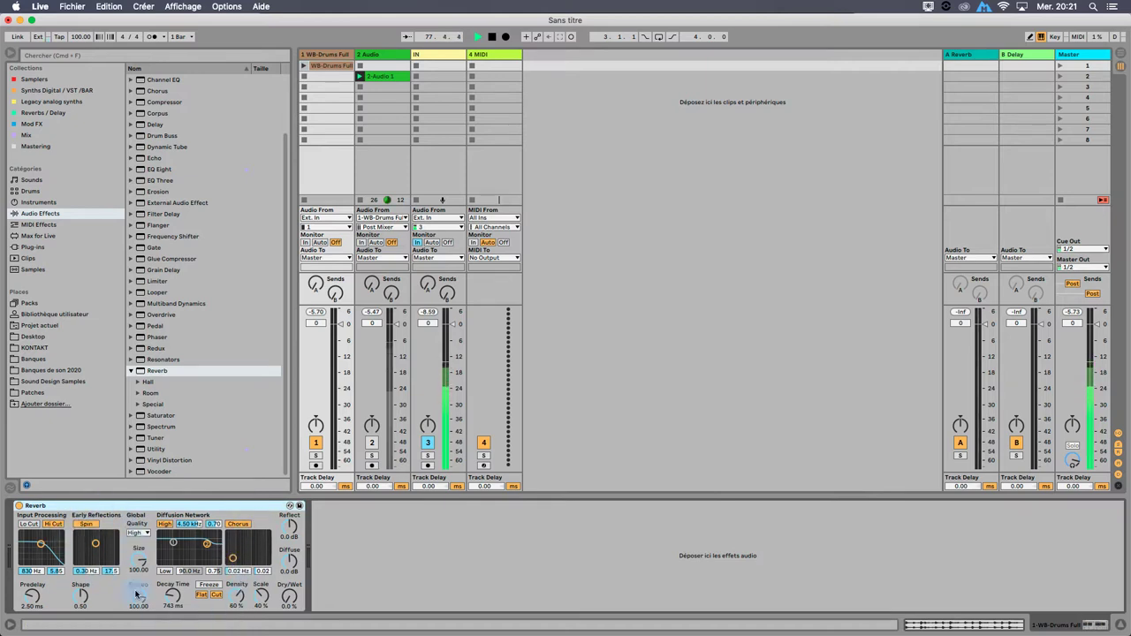
# - Launch the WB-Drums Full clip and lower that track's volume to about -5.9 dB
pyautogui.click(89, 526)
pyautogui.click(88, 525)
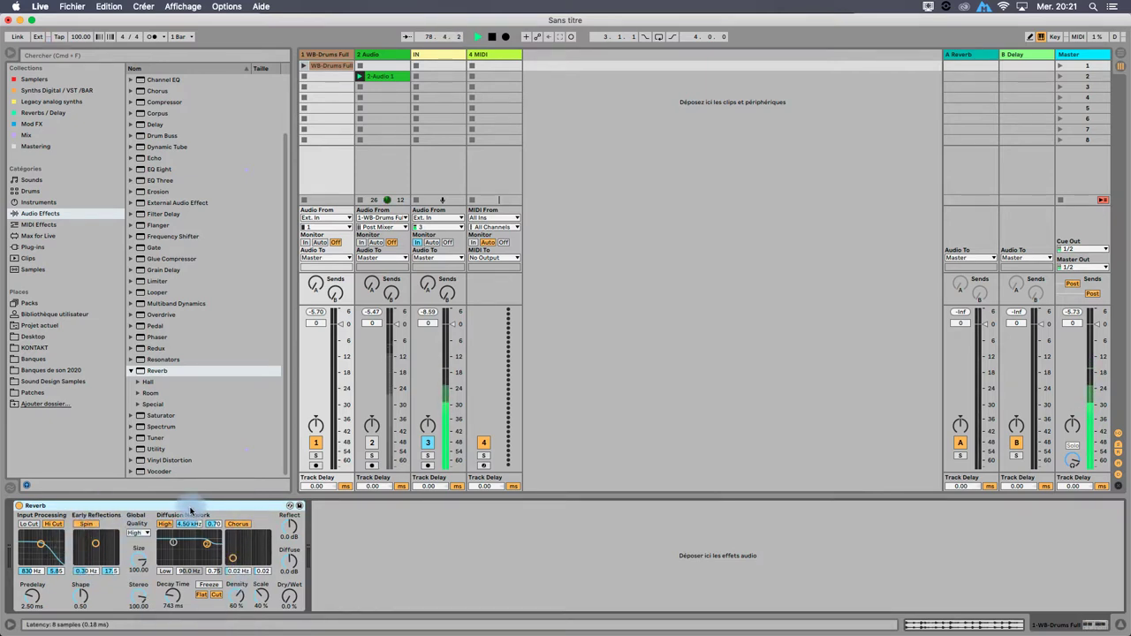
pyautogui.moveTo(293, 604); pyautogui.dragTo(295, 617)
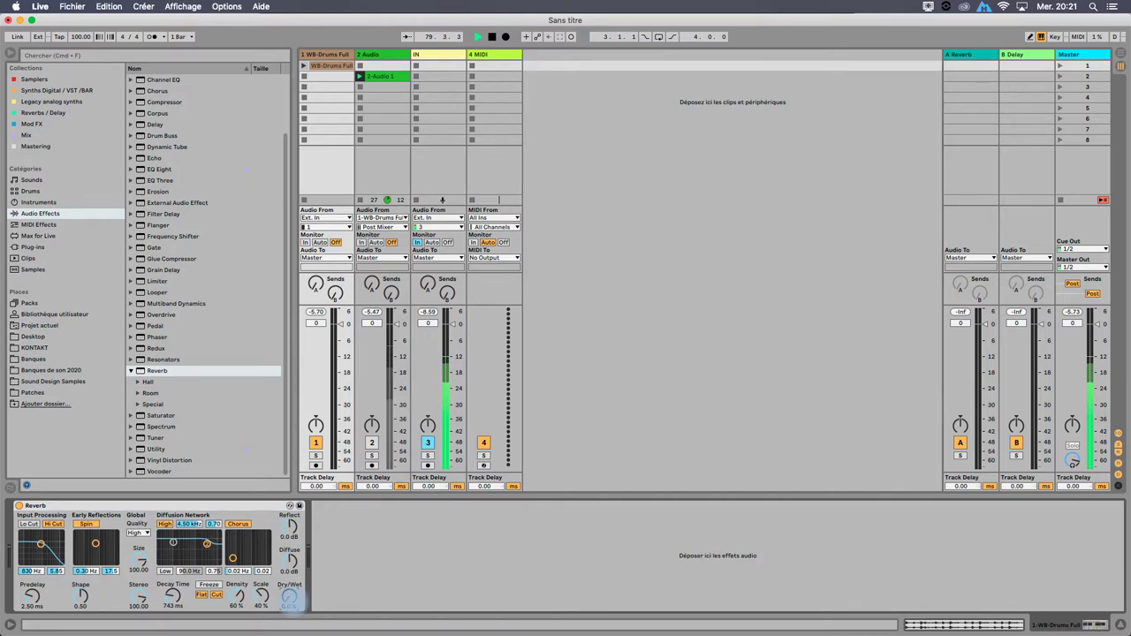
pyautogui.click(304, 66)
pyautogui.moveTo(350, 382); pyautogui.dragTo(341, 341)
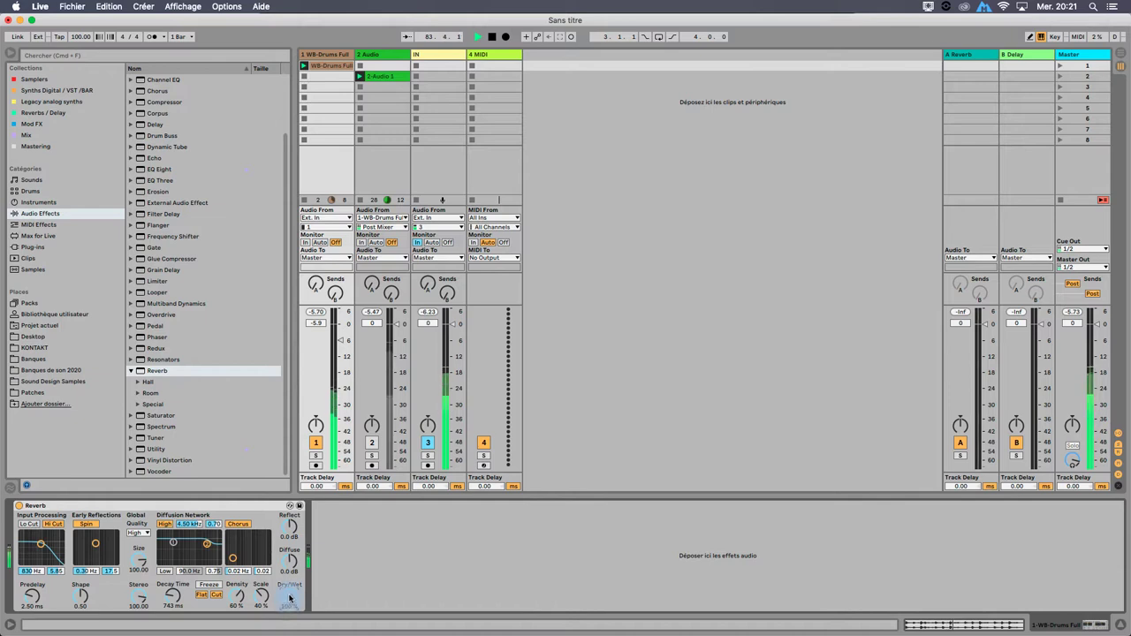
# - Set the drum track's Reverb Dry/Wet to 100% and switch the track off and on to hear the difference
pyautogui.click(289, 599)
pyautogui.click(289, 597)
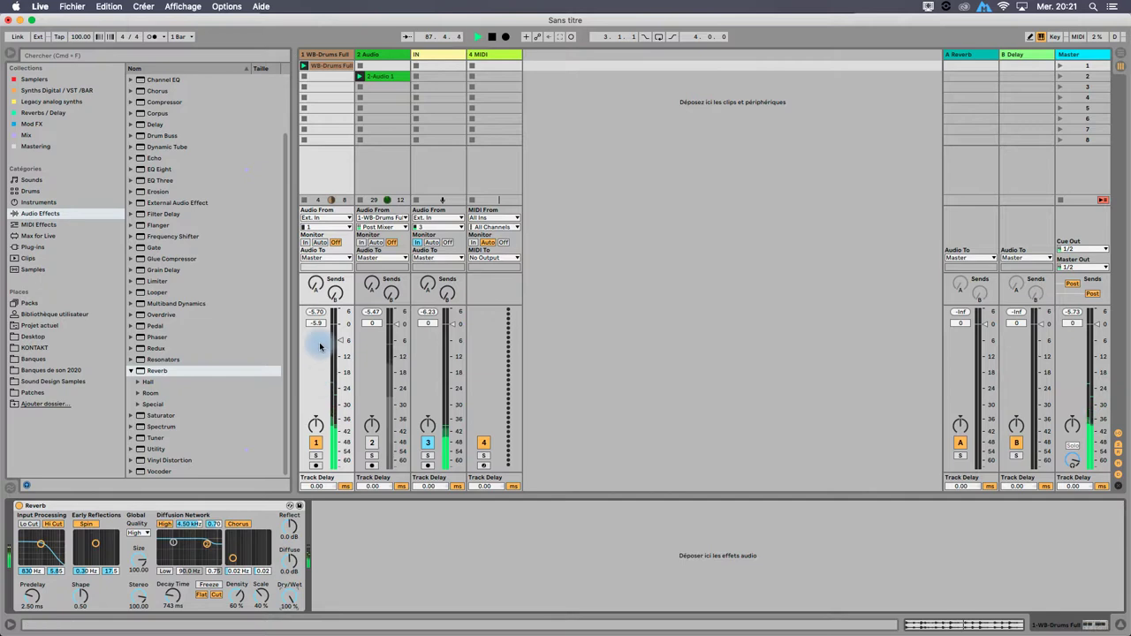
pyautogui.click(316, 442)
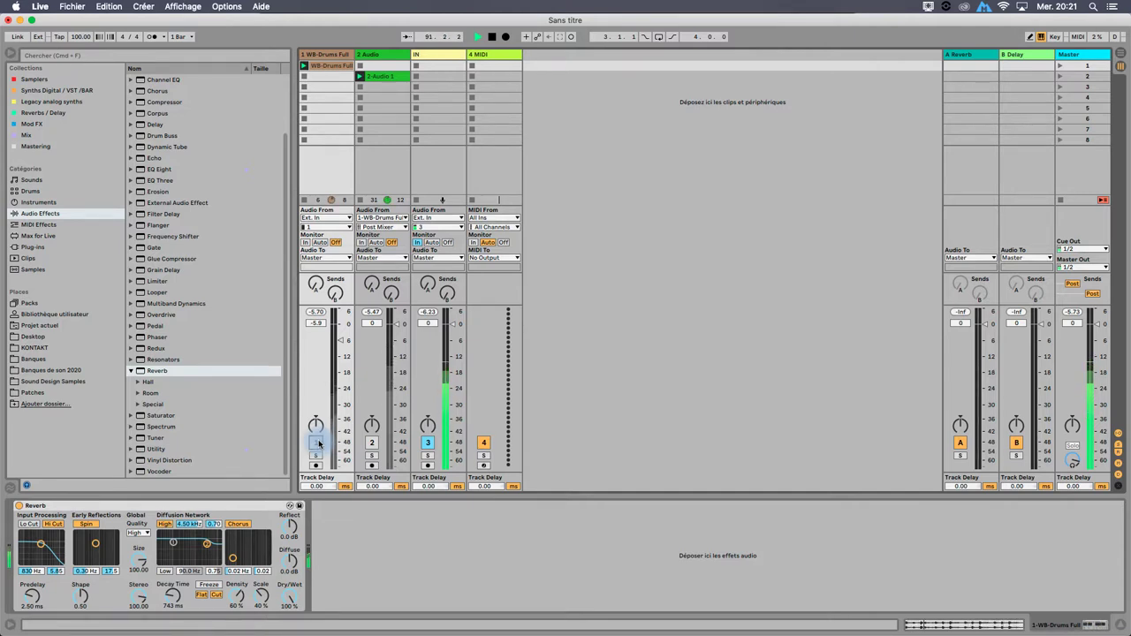
pyautogui.click(315, 443)
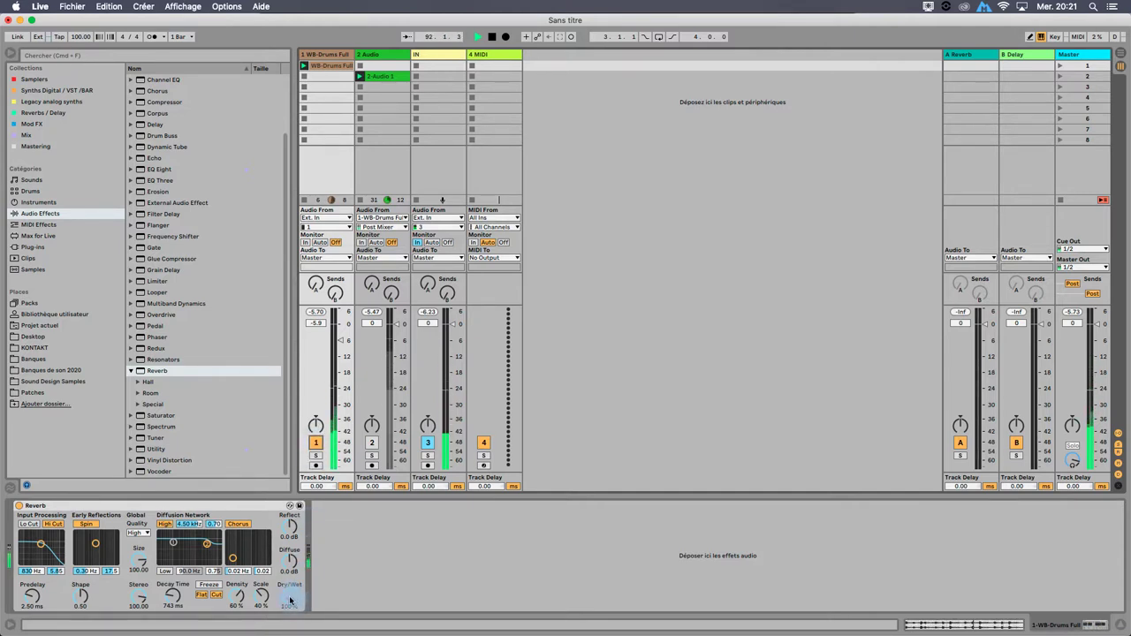
pyautogui.click(289, 598)
pyautogui.moveTo(289, 598); pyautogui.dragTo(289, 565)
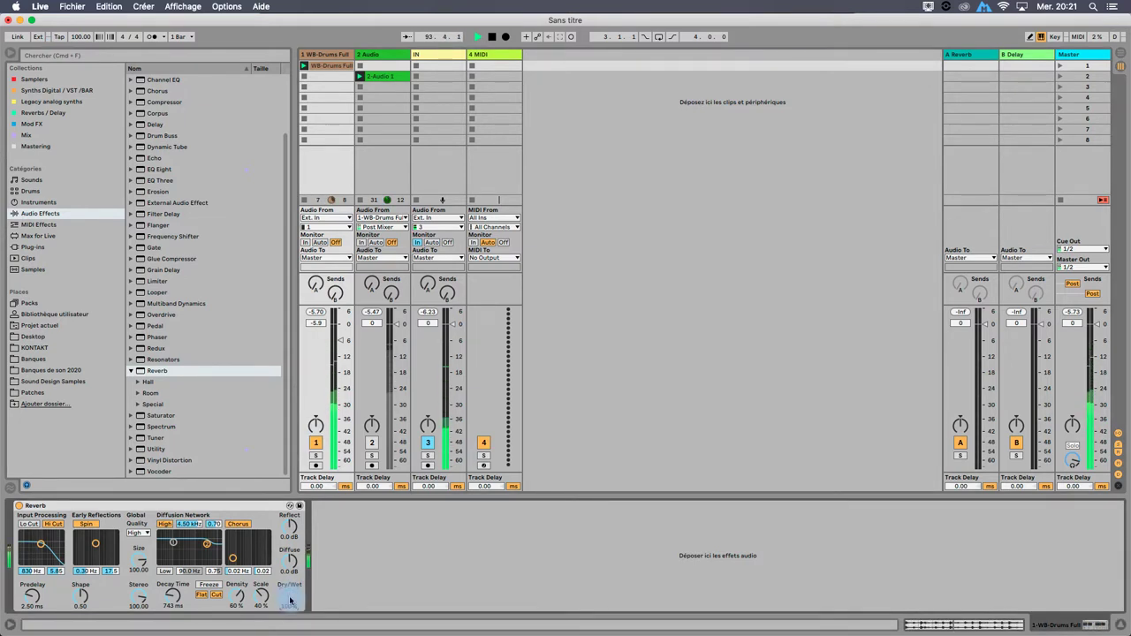
# - Toggle the WB-Drums Full track's activation while its clip plays, leaving the track deactivated
pyautogui.click(315, 443)
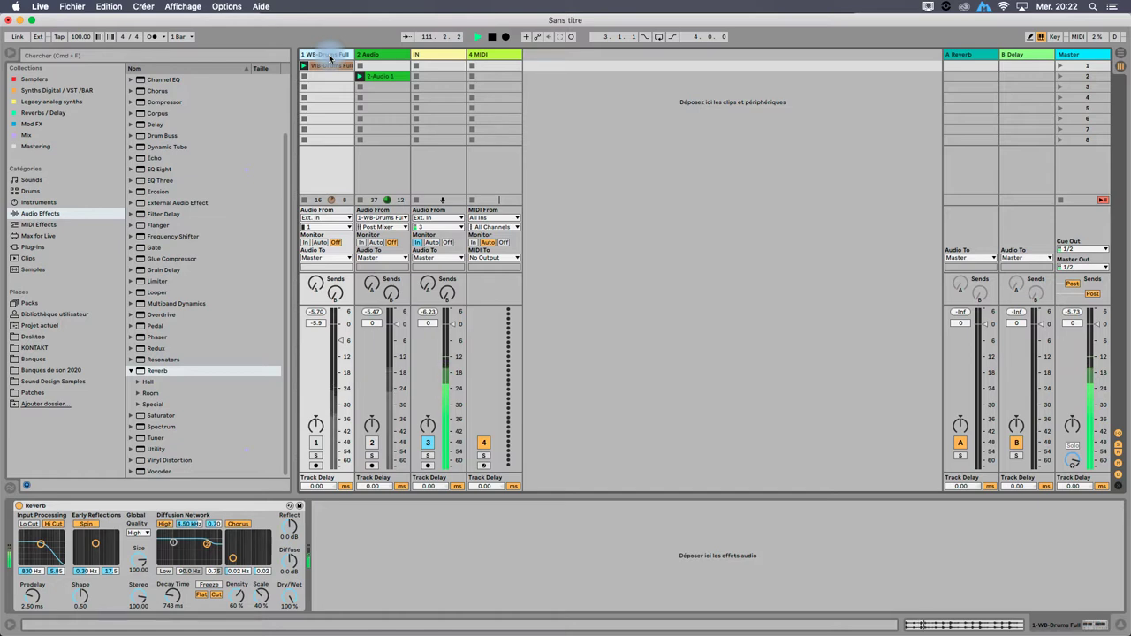
pyautogui.click(316, 443)
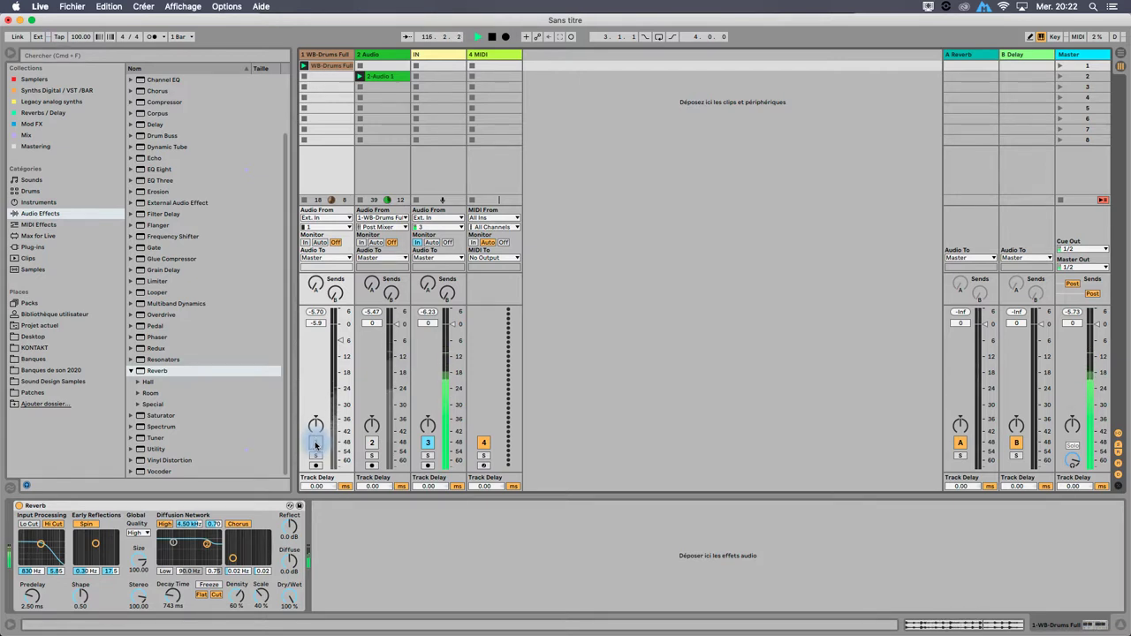
pyautogui.click(316, 443)
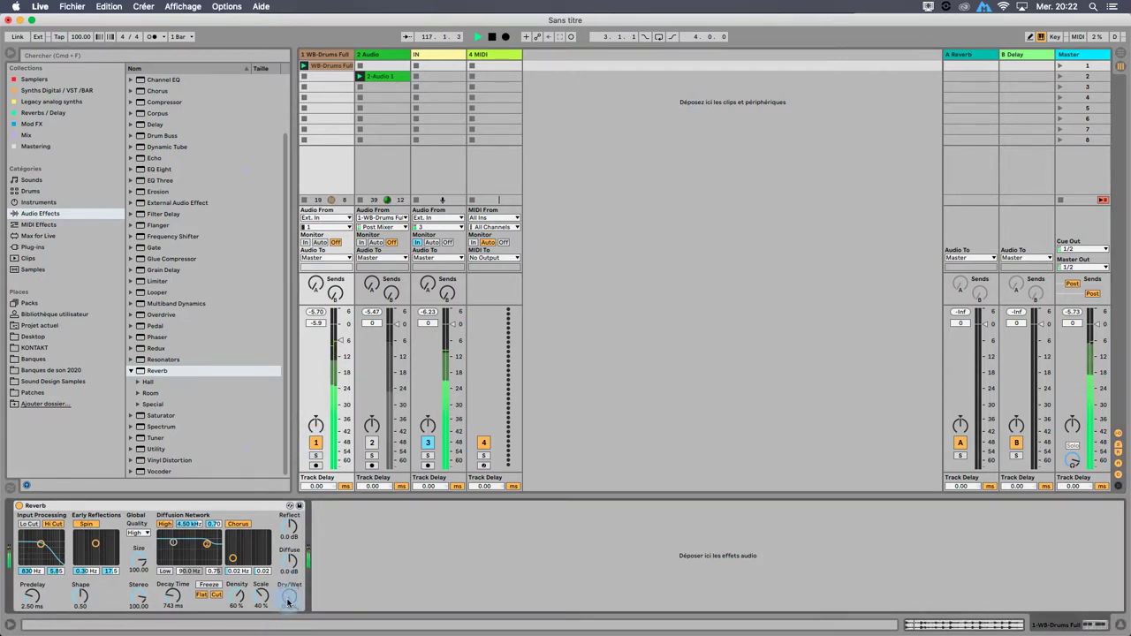
pyautogui.click(313, 445)
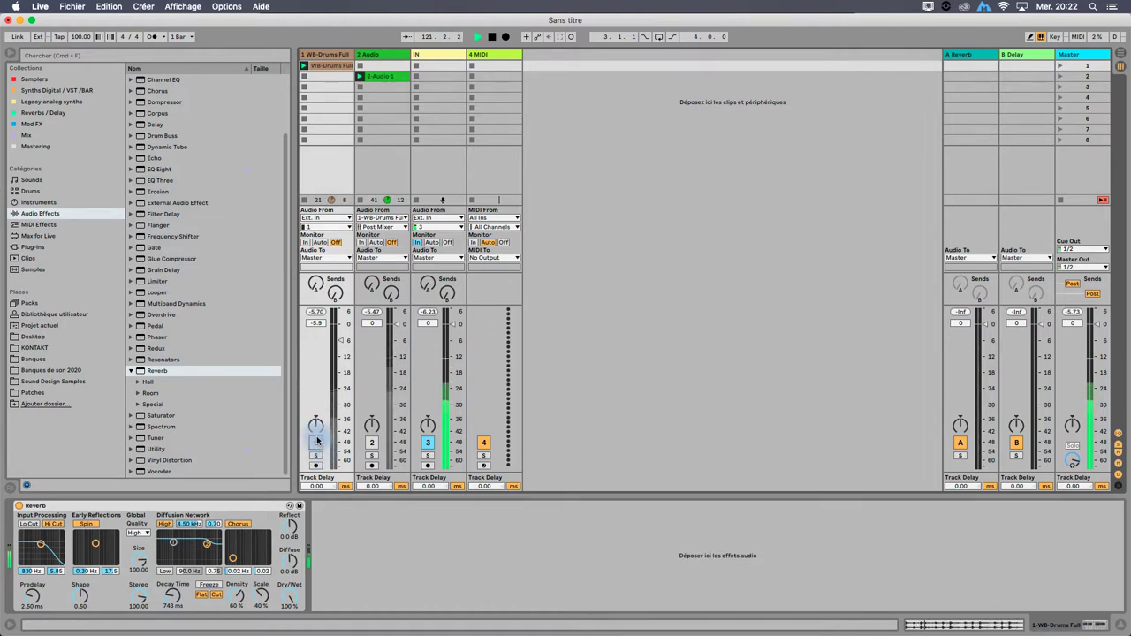
# - Check the A Reverb return's device, reselect the WB-Drums Full track and raise its volume to about -0.6 dB
pyautogui.moveTo(338, 338); pyautogui.dragTo(344, 323)
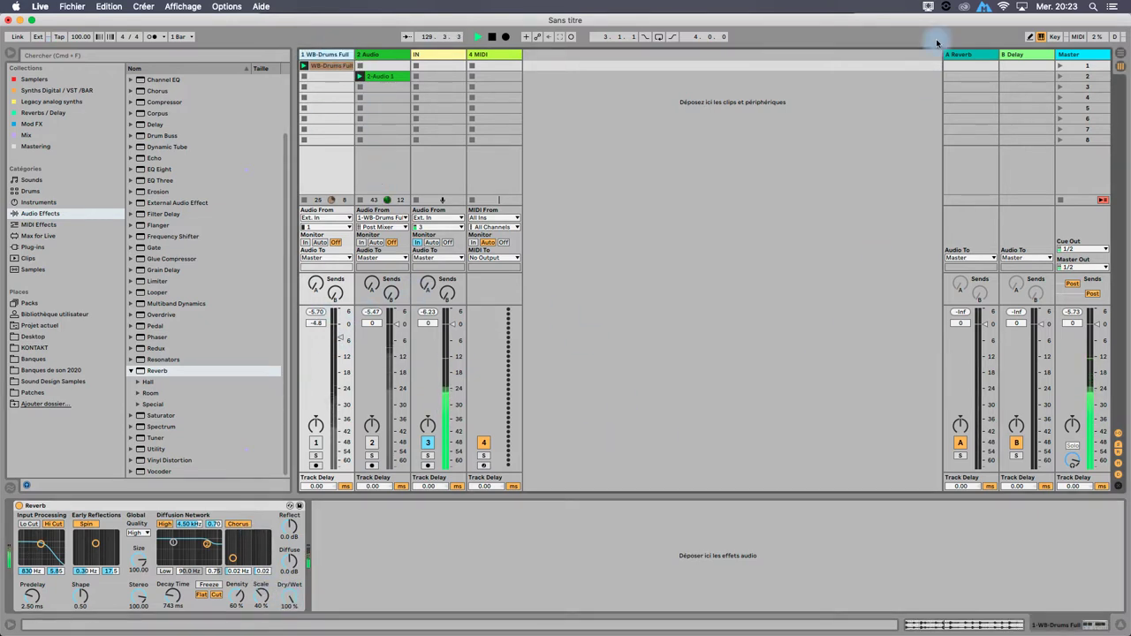
pyautogui.click(972, 55)
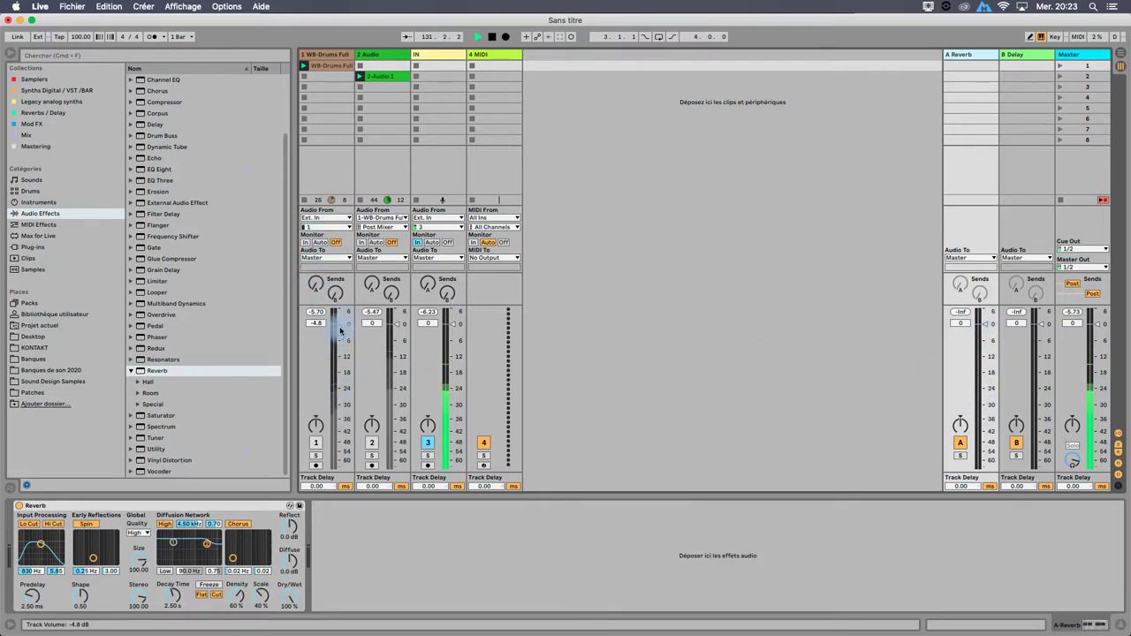
pyautogui.moveTo(323, 66)
pyautogui.mouseDown()
pyautogui.moveTo(323, 76)
pyautogui.moveTo(323, 66)
pyautogui.mouseUp()
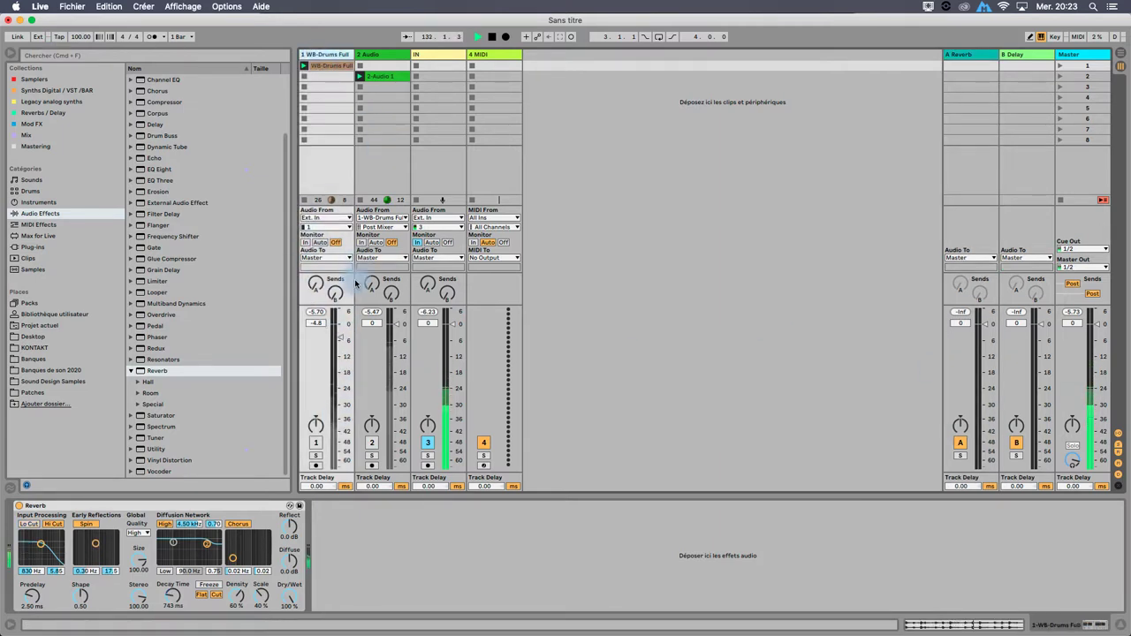
pyautogui.moveTo(339, 341); pyautogui.dragTo(341, 323)
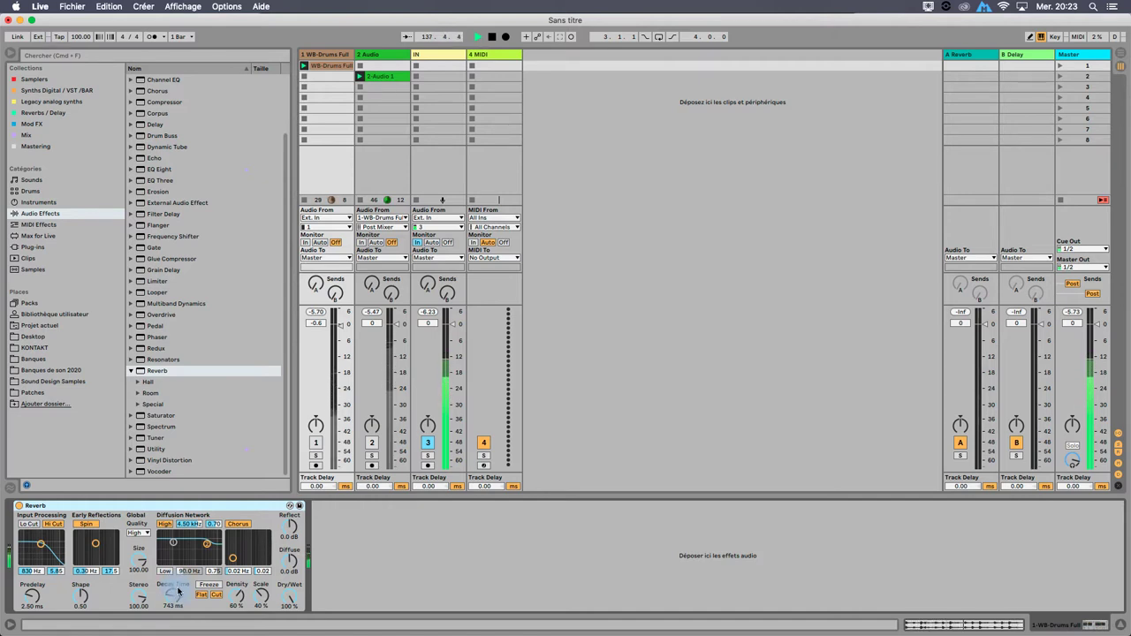
# - Activate the WB-Drums Full track, raise its Reverb Decay Time to 1.60 s and deactivate the track again
pyautogui.click(316, 442)
pyautogui.click(316, 442)
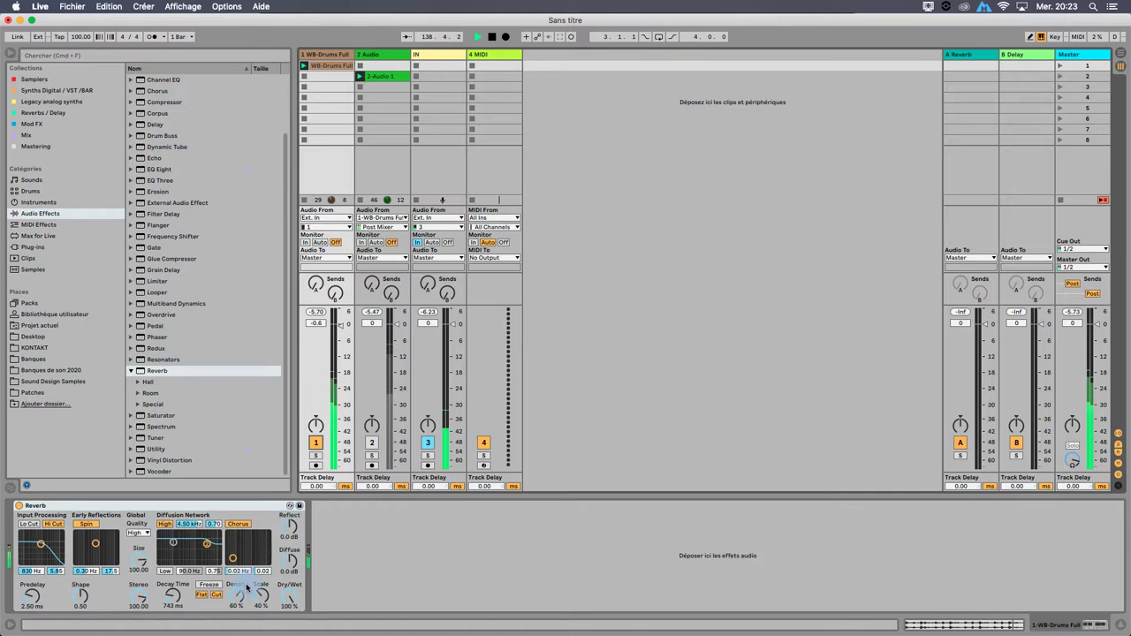
pyautogui.moveTo(172, 597)
pyautogui.mouseDown()
pyautogui.moveTo(172, 583)
pyautogui.moveTo(174, 599)
pyautogui.mouseUp()
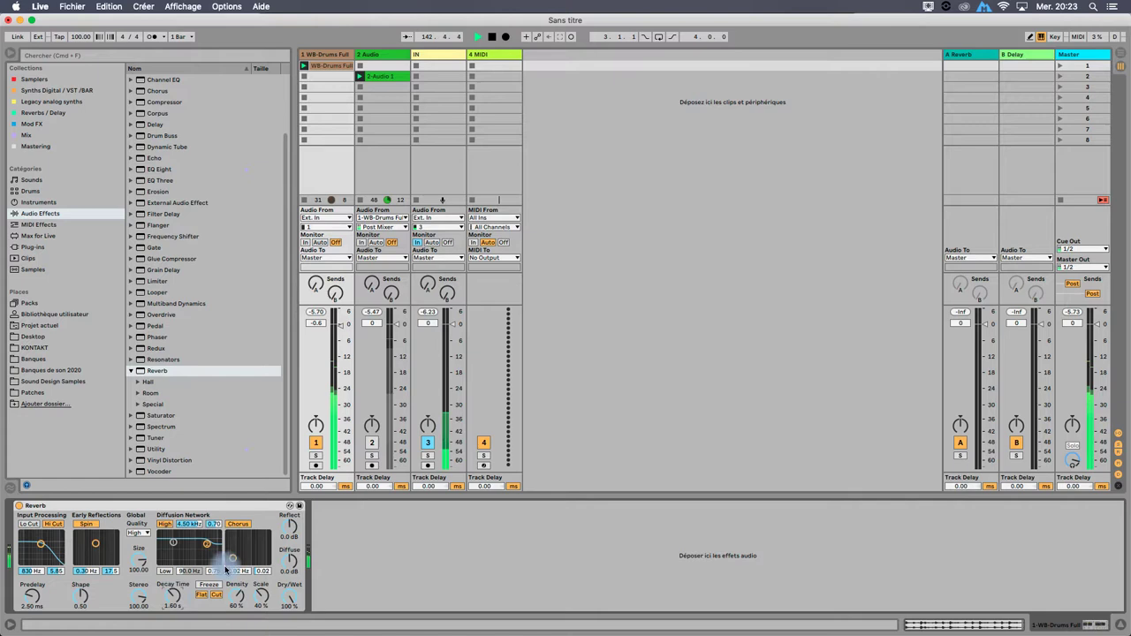
pyautogui.click(314, 443)
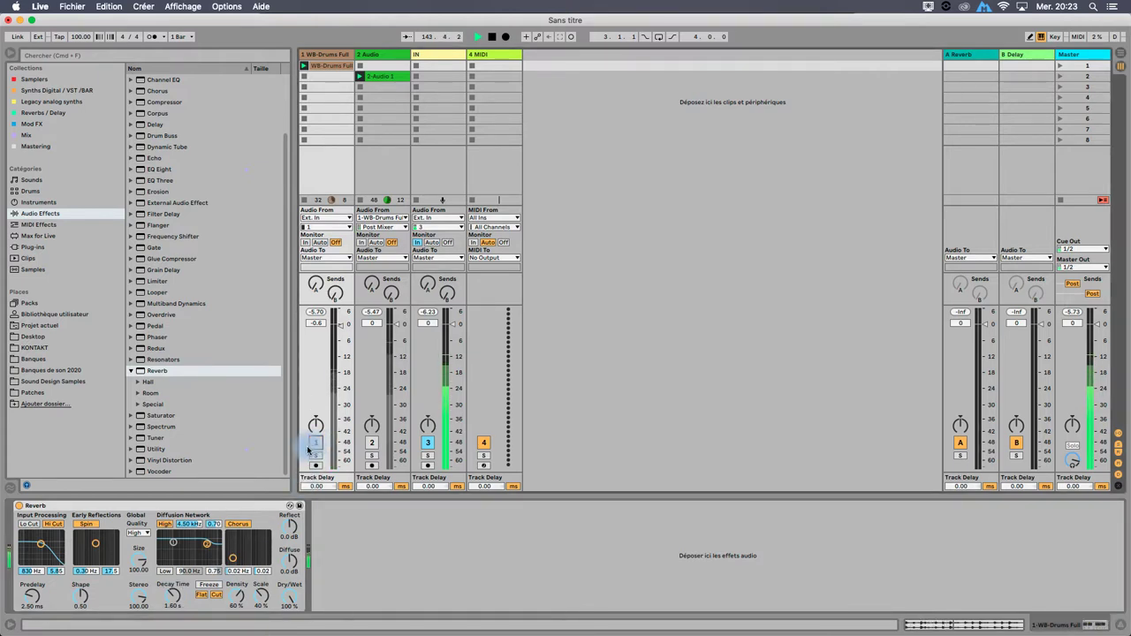
pyautogui.click(314, 443)
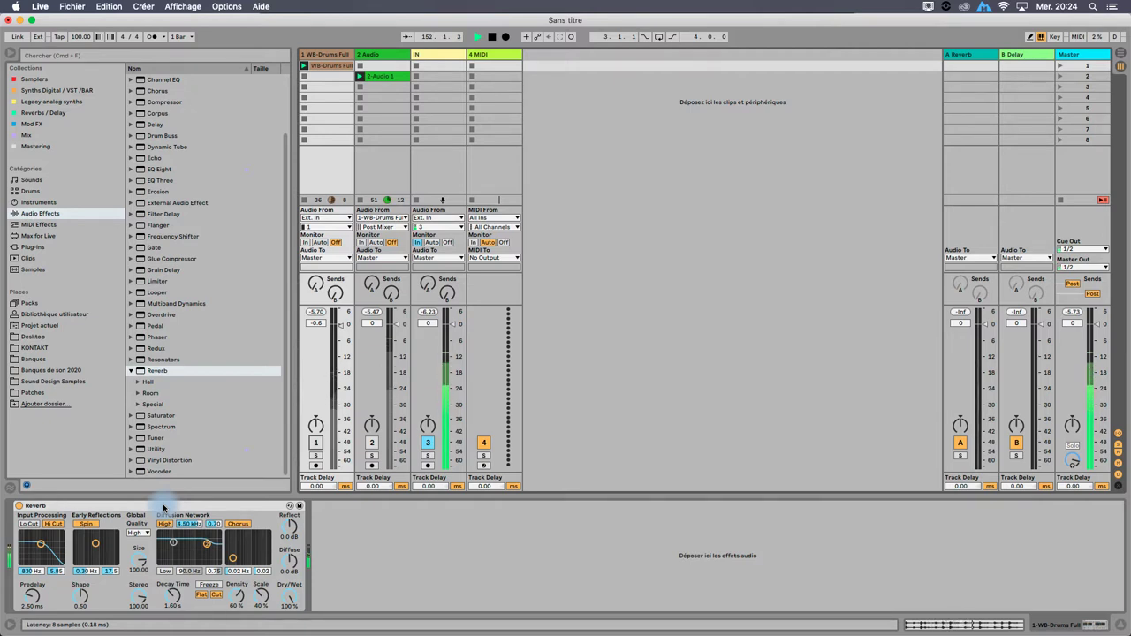
# - Shorten the drum track's Reverb Decay Time to 778 ms and briefly activate the track to hear it
pyautogui.moveTo(172, 597); pyautogui.dragTo(172, 618)
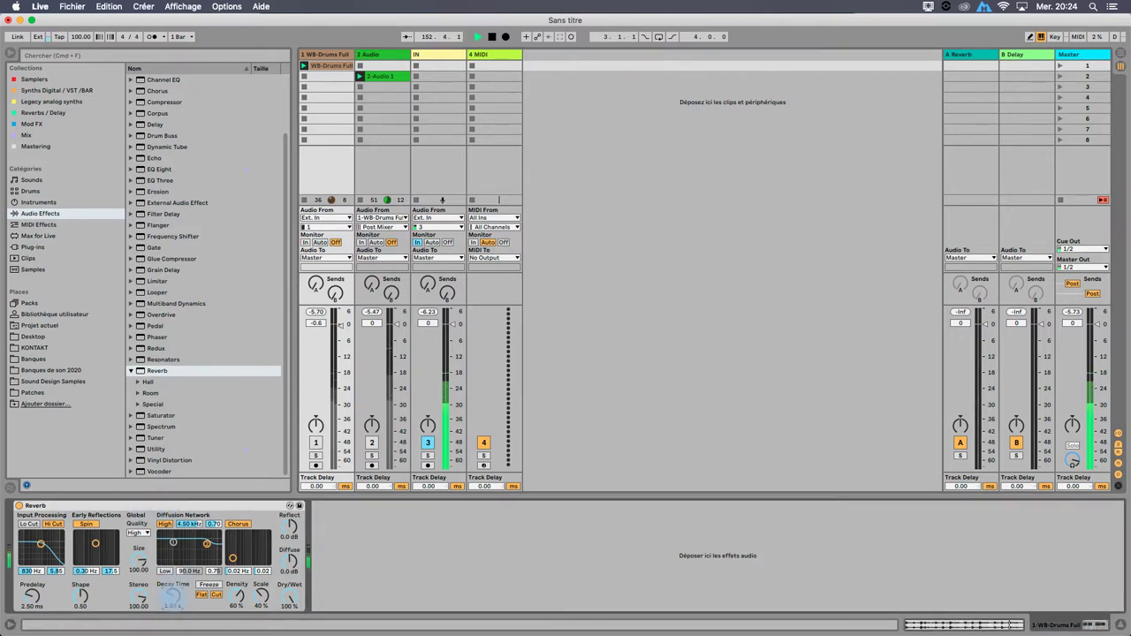
pyautogui.click(314, 443)
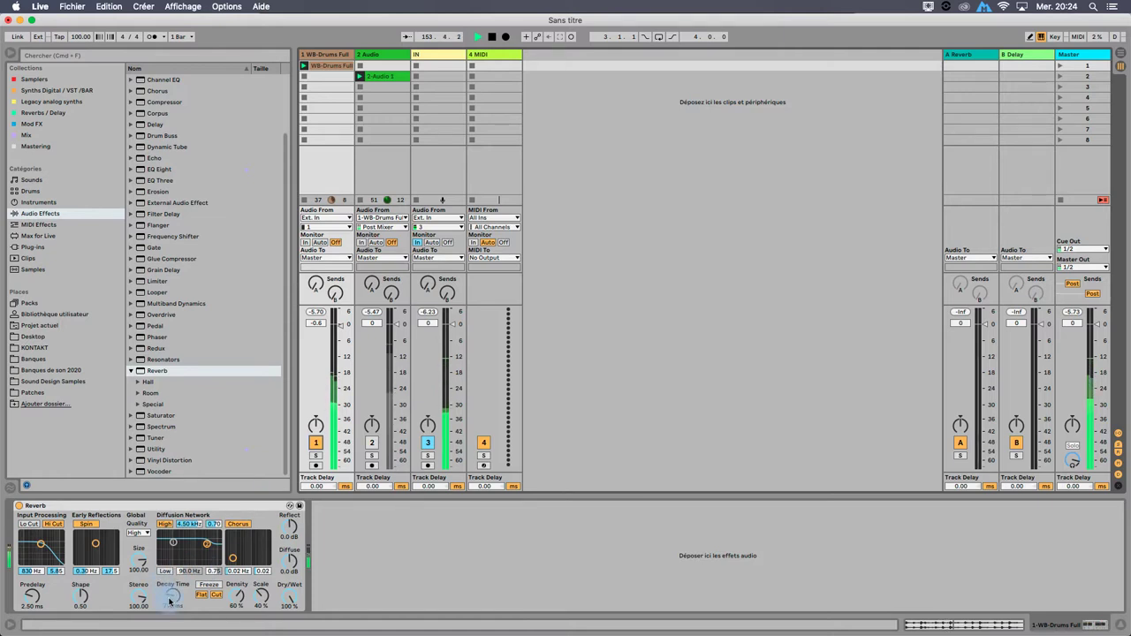
pyautogui.click(314, 442)
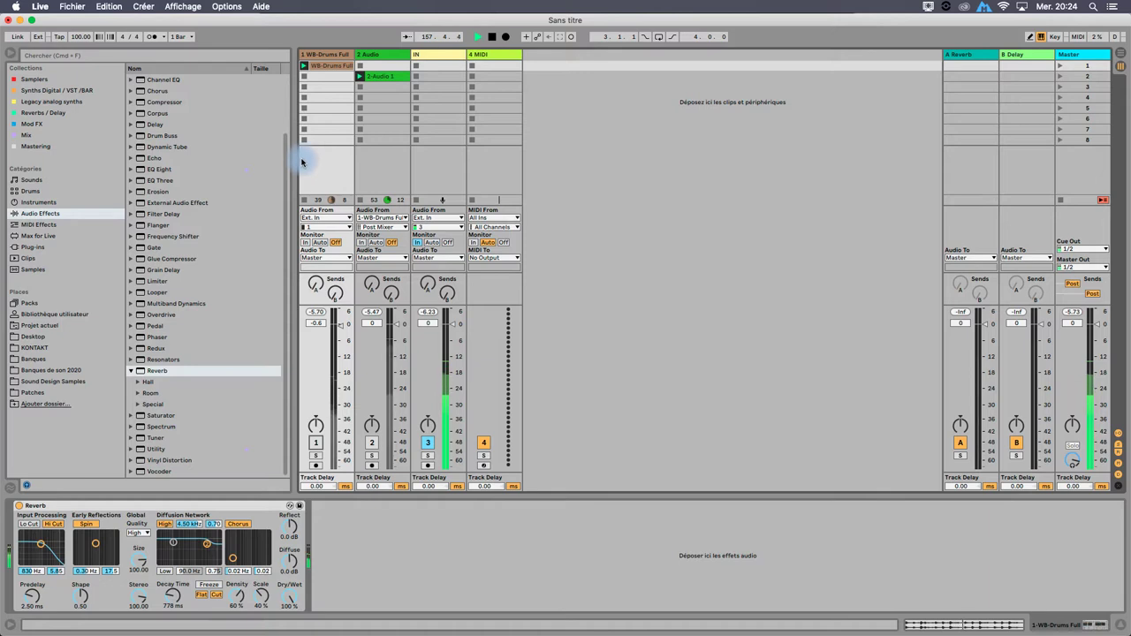
# - With the drum track activated, set its Reverb to a Decay Time of 710 ms and a Dry/Wet of 40%
pyautogui.moveTo(172, 597); pyautogui.dragTo(175, 601)
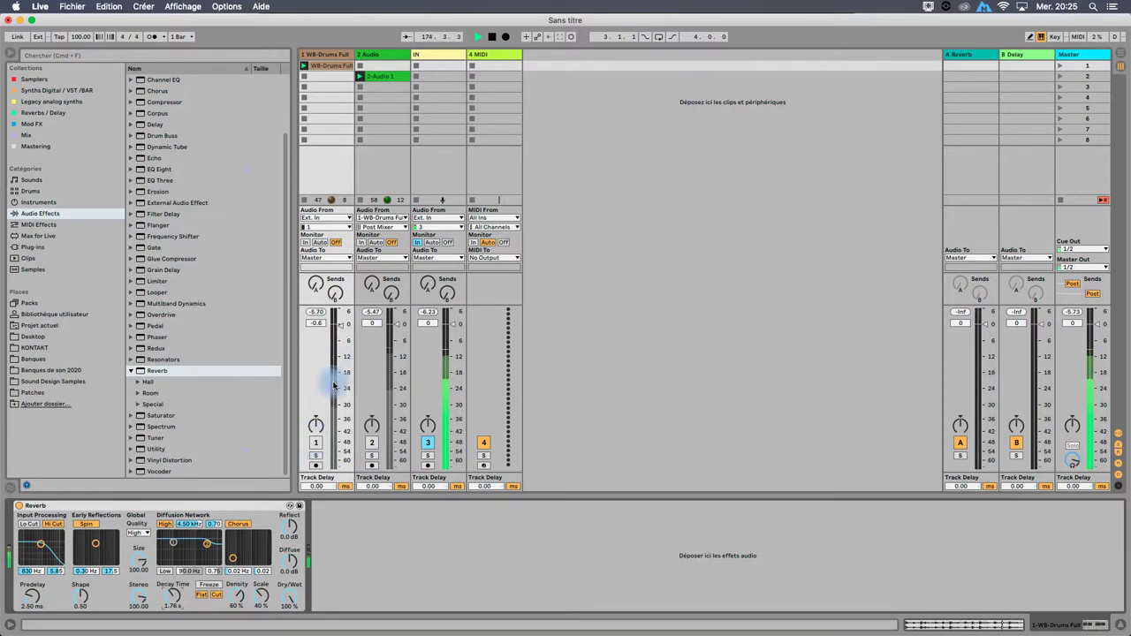
pyautogui.click(315, 442)
pyautogui.moveTo(173, 586); pyautogui.dragTo(174, 588)
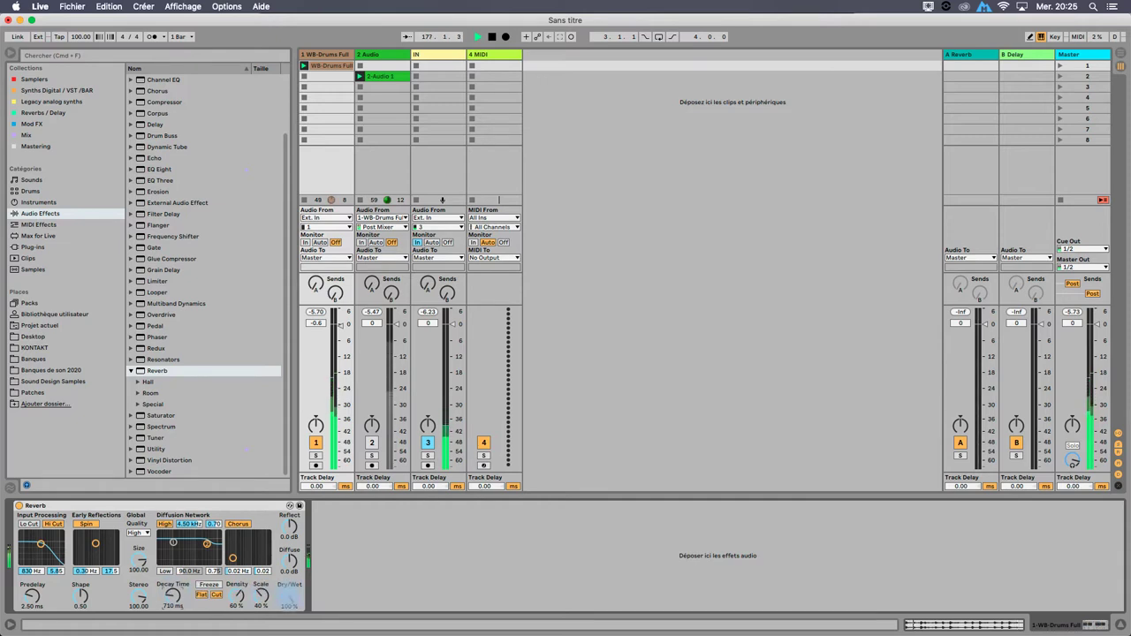
pyautogui.moveTo(289, 596); pyautogui.dragTo(289, 601)
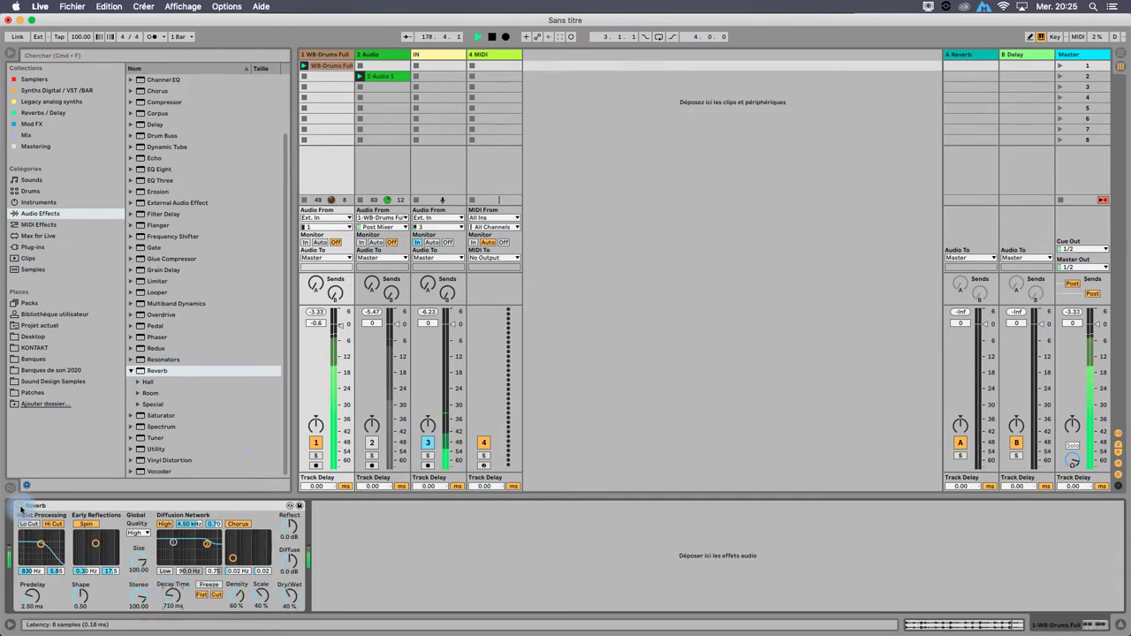
# - Bypass and re-enable the drum track's Reverb to compare the sound, and deactivate the track
pyautogui.click(20, 506)
pyautogui.click(19, 506)
pyautogui.click(315, 442)
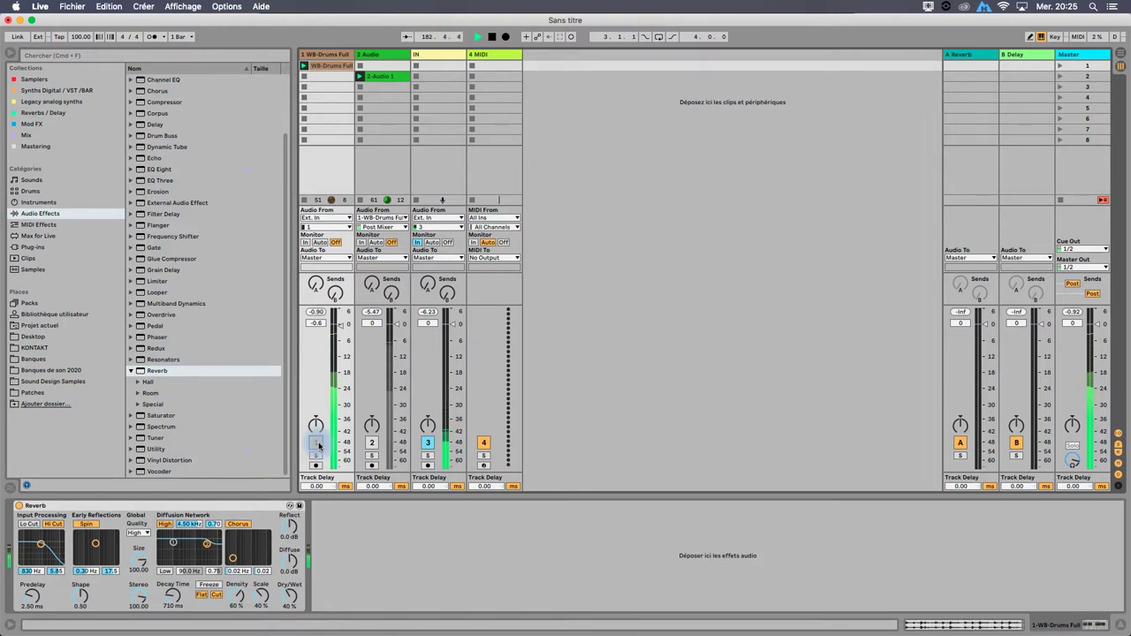
pyautogui.click(319, 444)
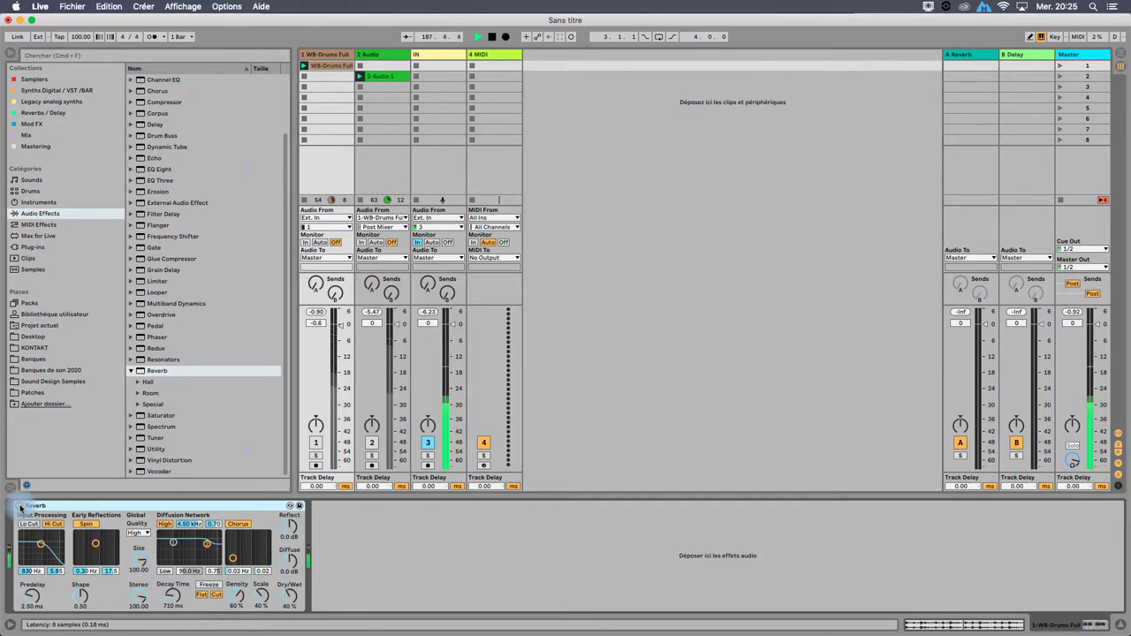
# - Reactivate the drum track, compare its sound with the Reverb repeatedly off and on, and deactivate the track again
pyautogui.click(317, 444)
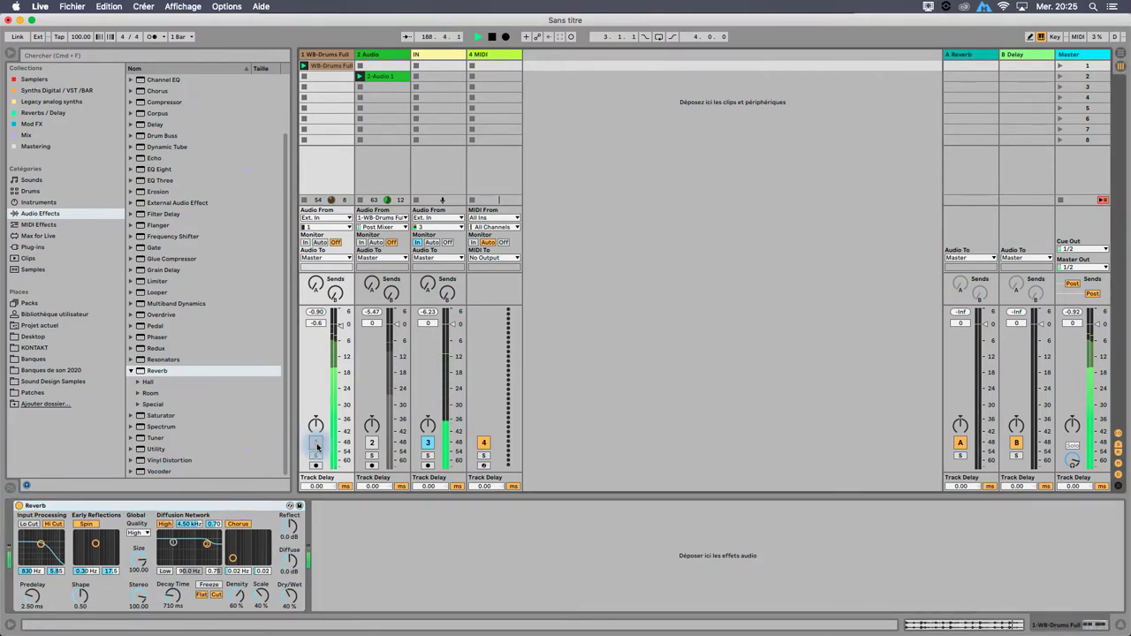
pyautogui.click(316, 444)
pyautogui.click(20, 510)
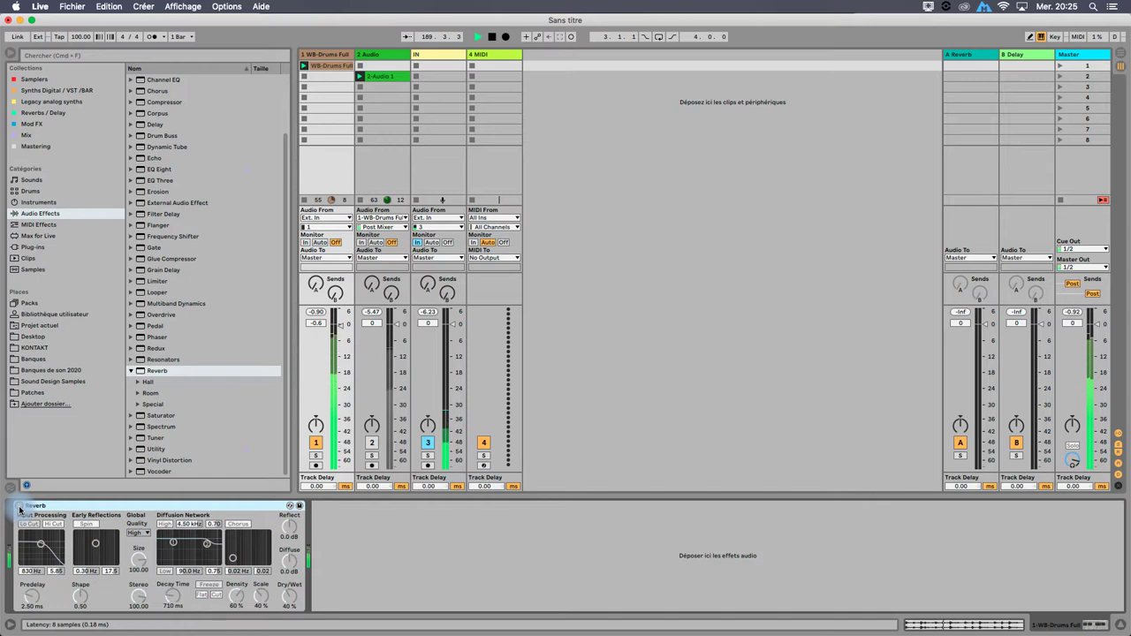
pyautogui.click(21, 510)
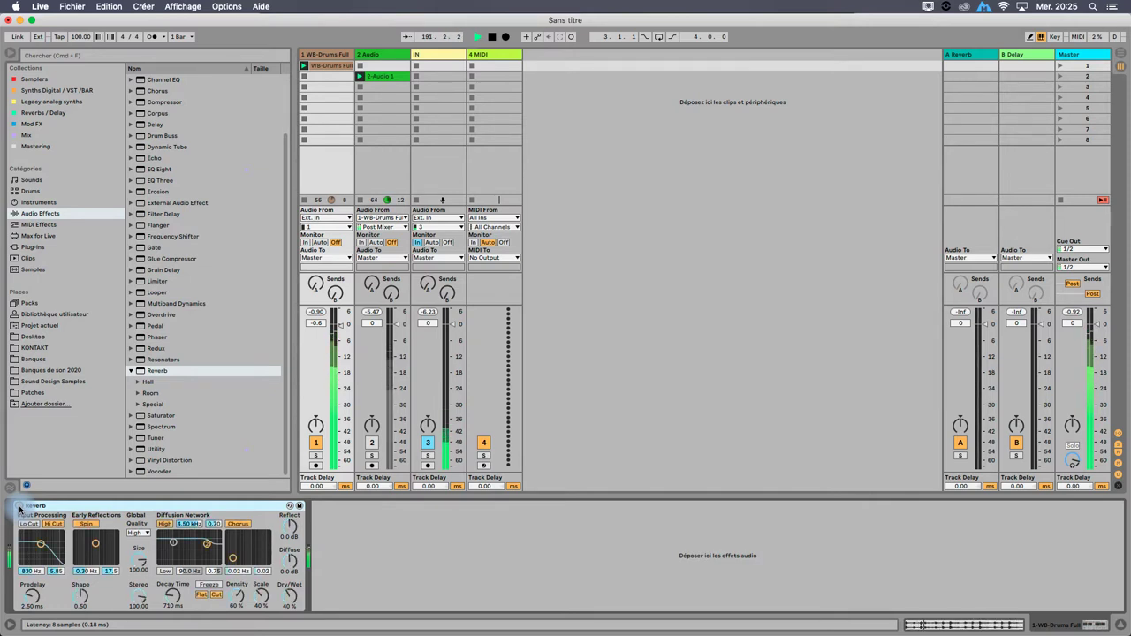
pyautogui.click(21, 510)
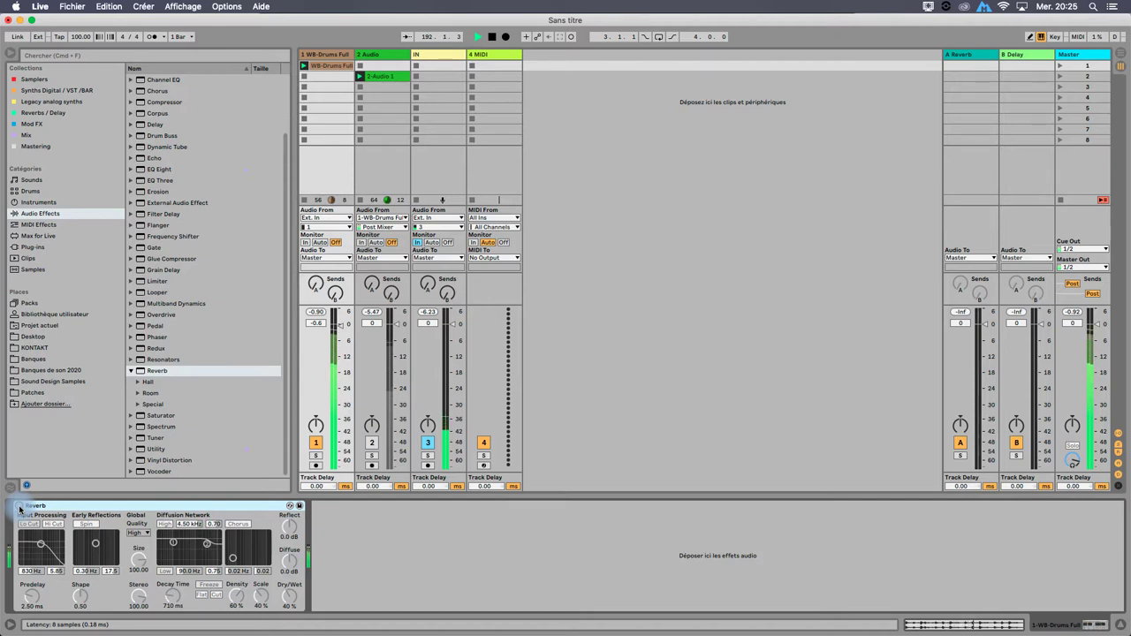
pyautogui.click(20, 510)
pyautogui.click(317, 443)
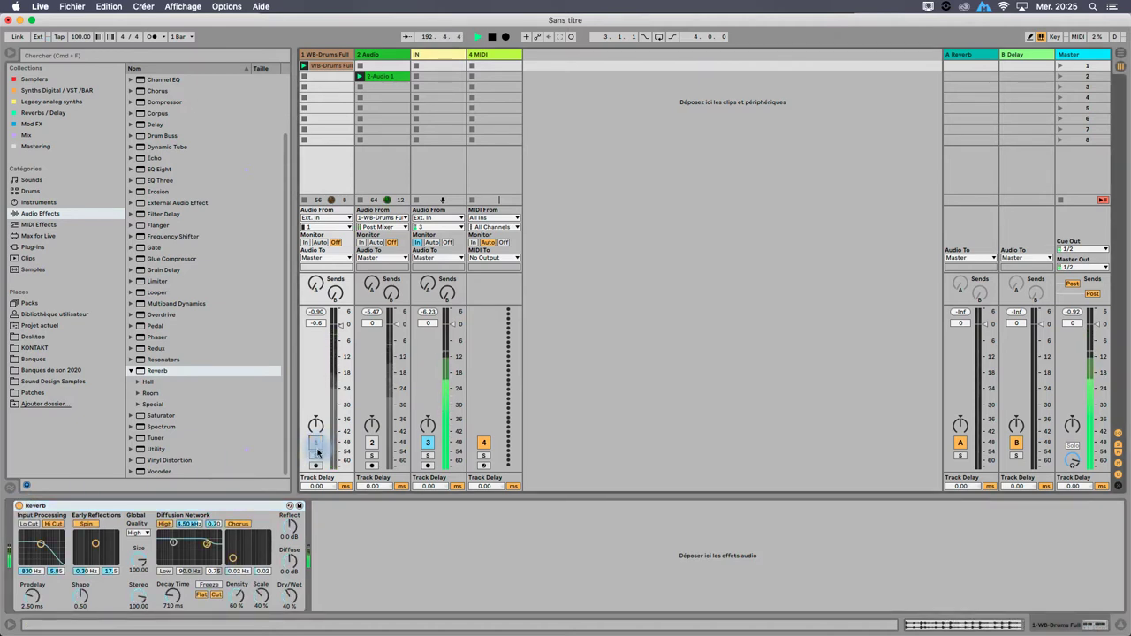
pyautogui.click(316, 443)
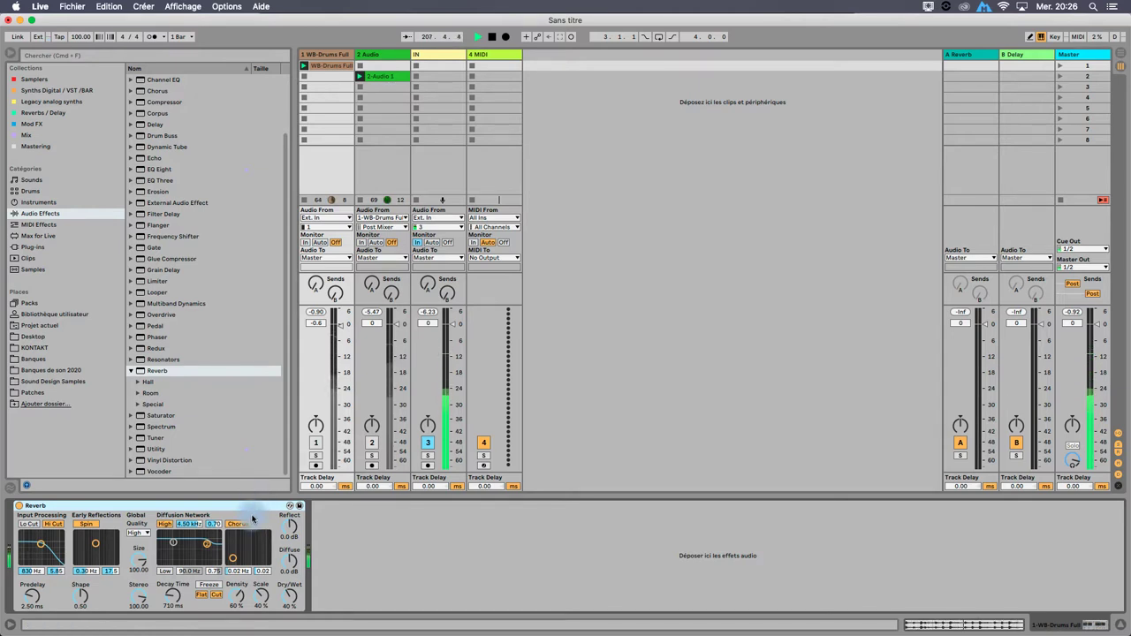
# - Switch the Reverb device off and on several times with the drum track deactivated, leaving the device enabled
pyautogui.click(20, 507)
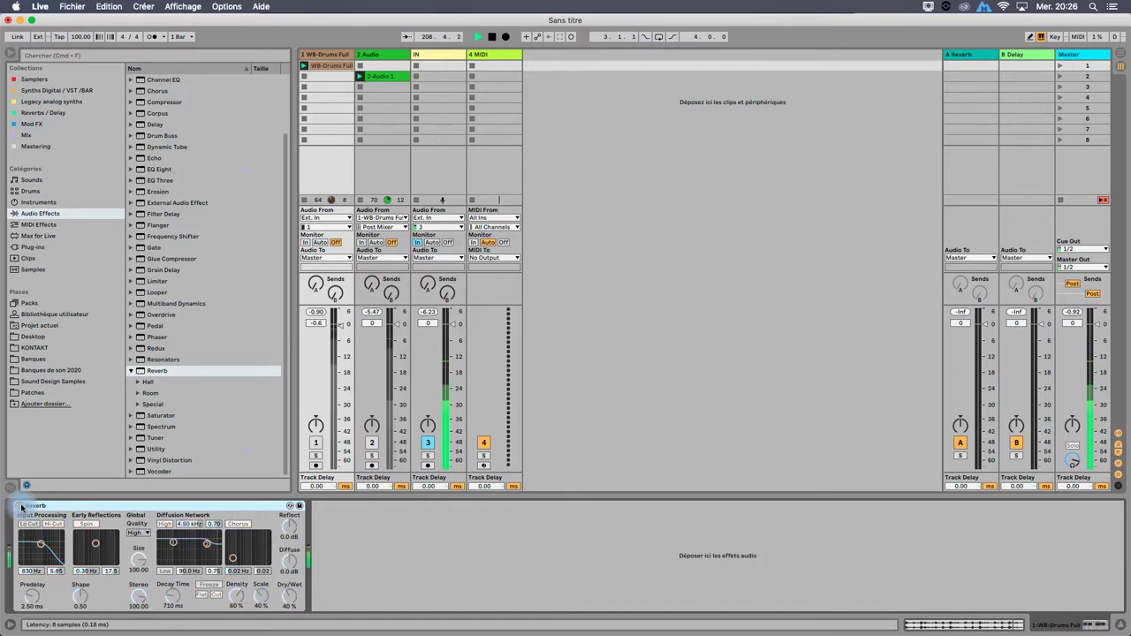
pyautogui.click(21, 507)
pyautogui.click(21, 508)
pyautogui.click(21, 509)
pyautogui.click(22, 508)
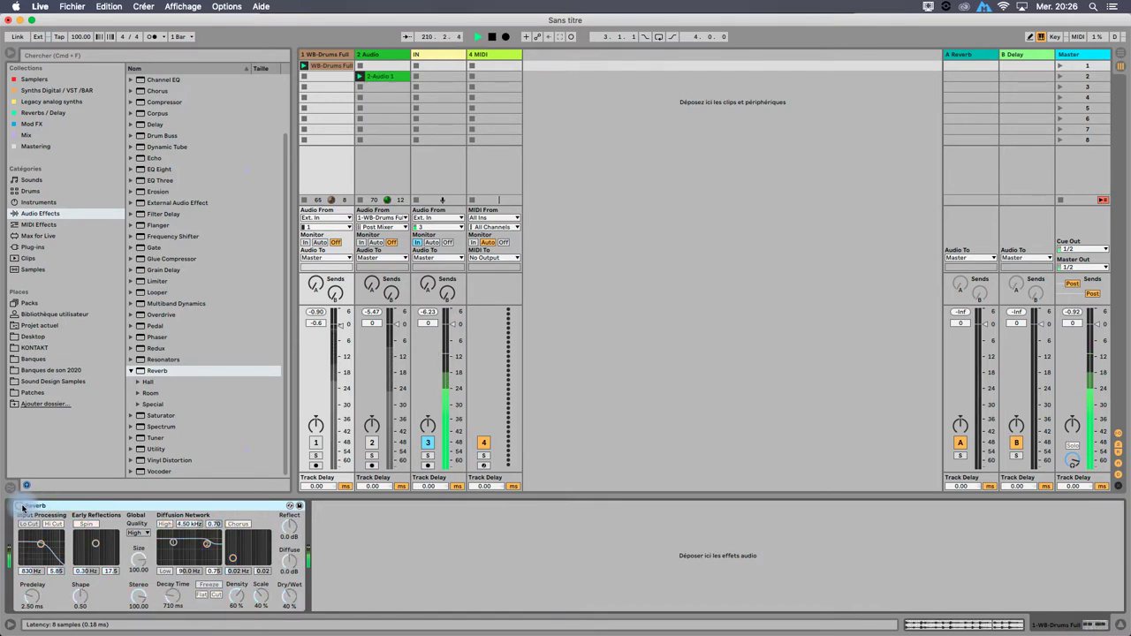
pyautogui.click(20, 509)
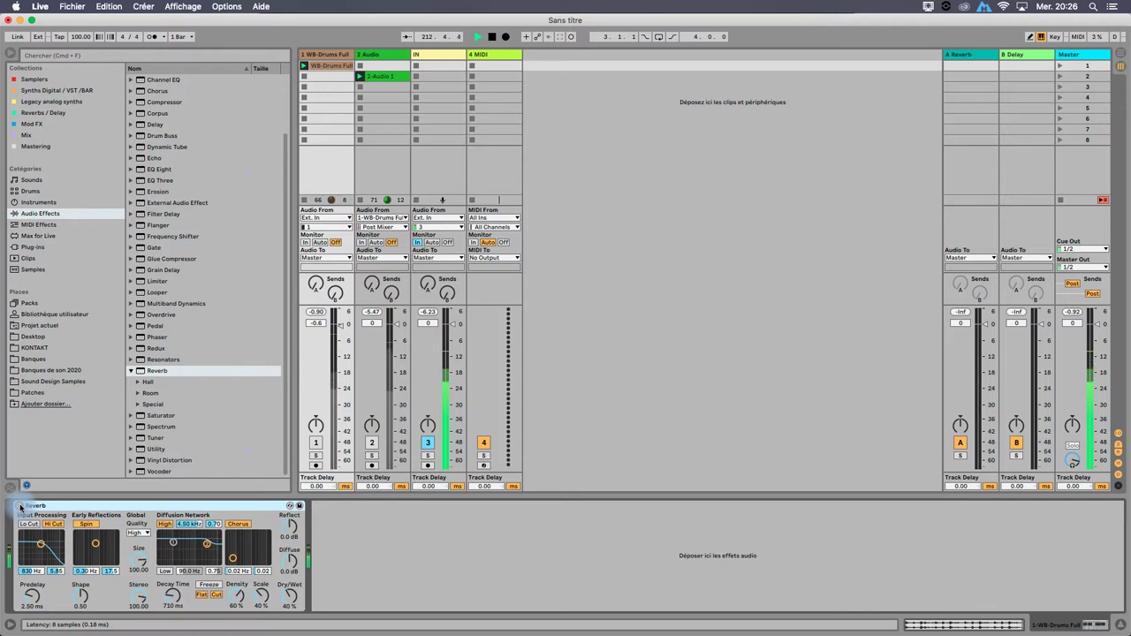
# - Set the Reverb's Decay Time to 1.17 s and add the Hall preset Ballad Reverb to the drum track
pyautogui.moveTo(172, 597); pyautogui.dragTo(172, 585)
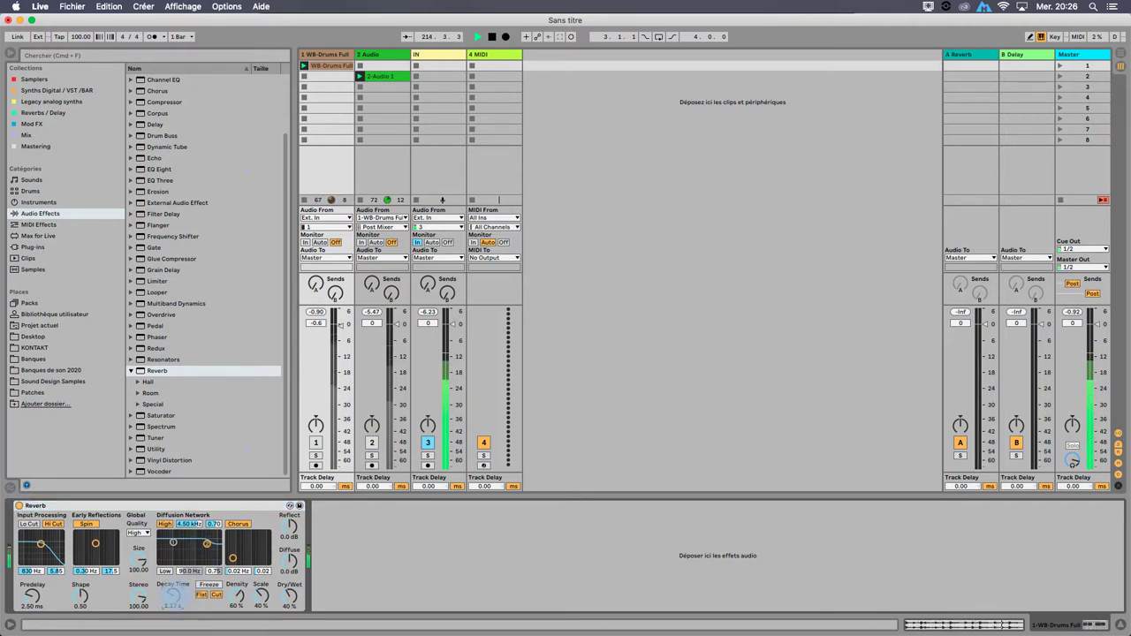
pyautogui.moveTo(172, 598); pyautogui.dragTo(172, 601)
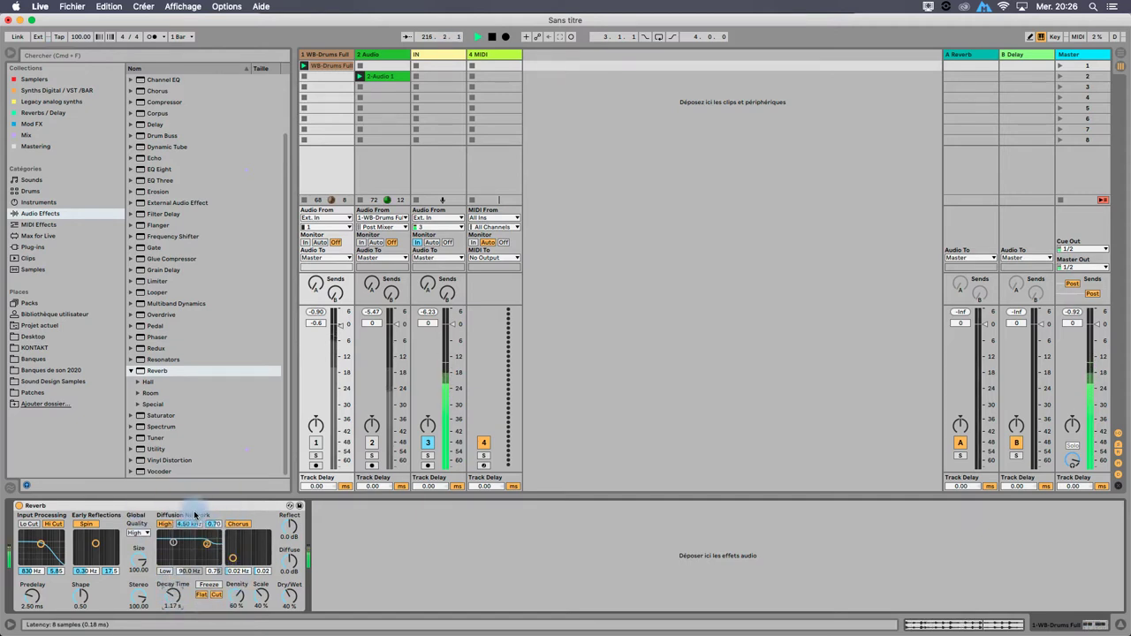
pyautogui.click(138, 380)
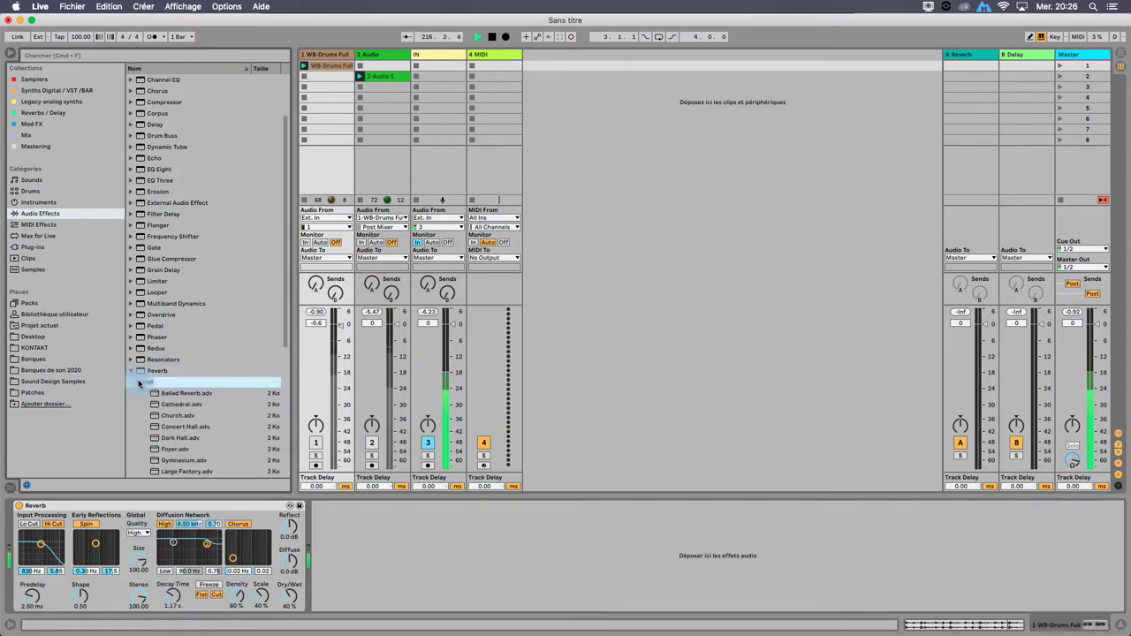
pyautogui.doubleClick(186, 394)
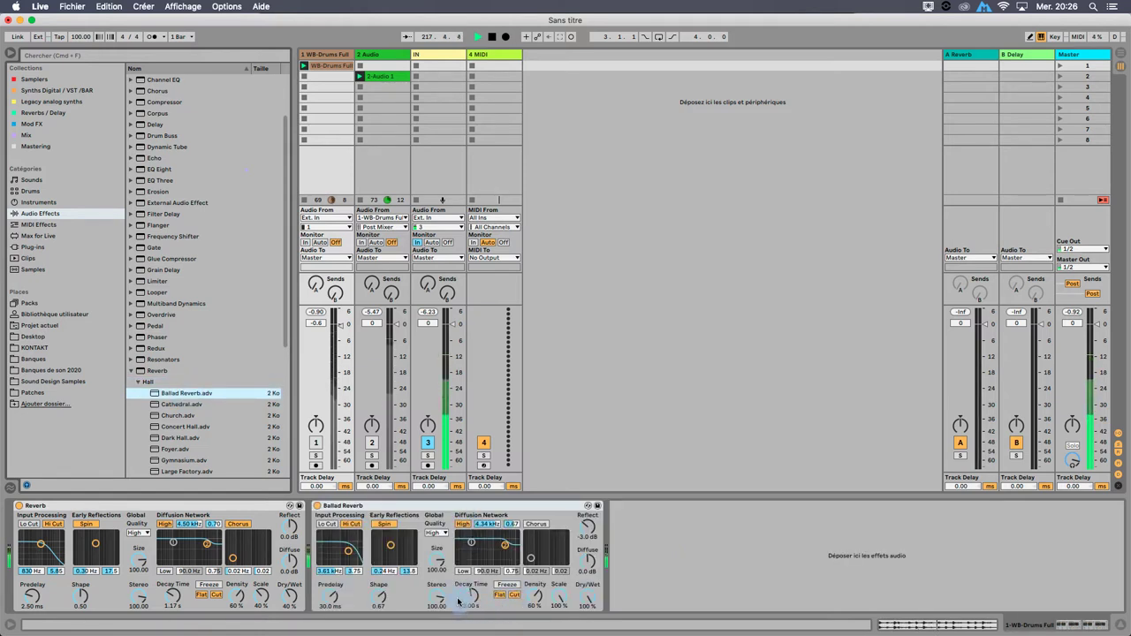
# - Vary the Ballad Reverb's Decay Time, finishing at 1.12 s, and select the device
pyautogui.click(468, 505)
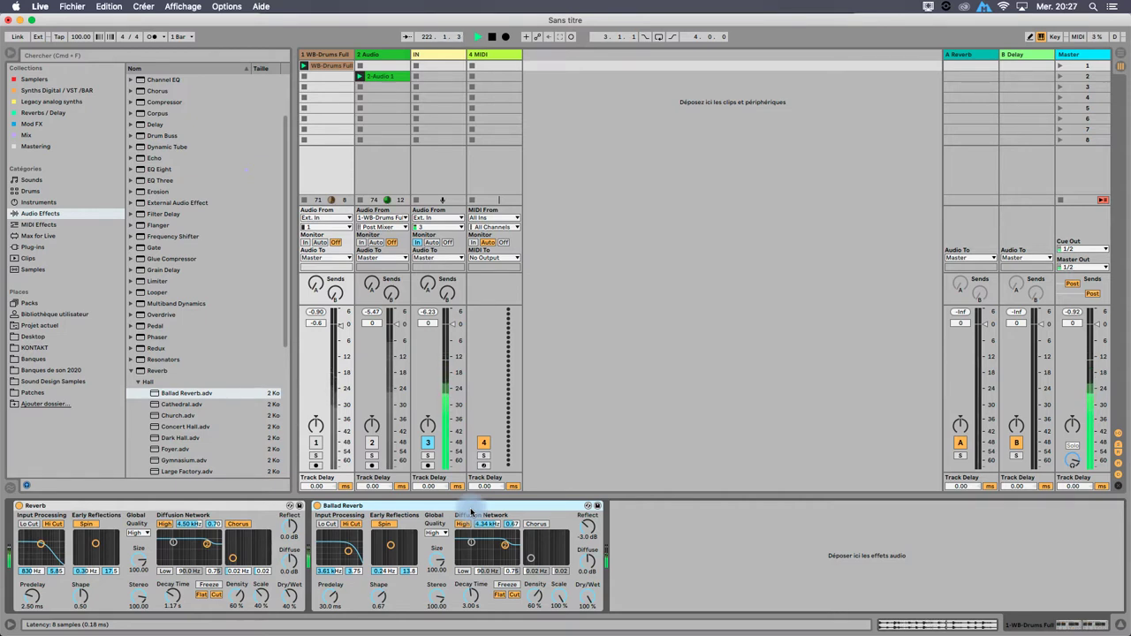
pyautogui.moveTo(473, 602); pyautogui.dragTo(473, 633)
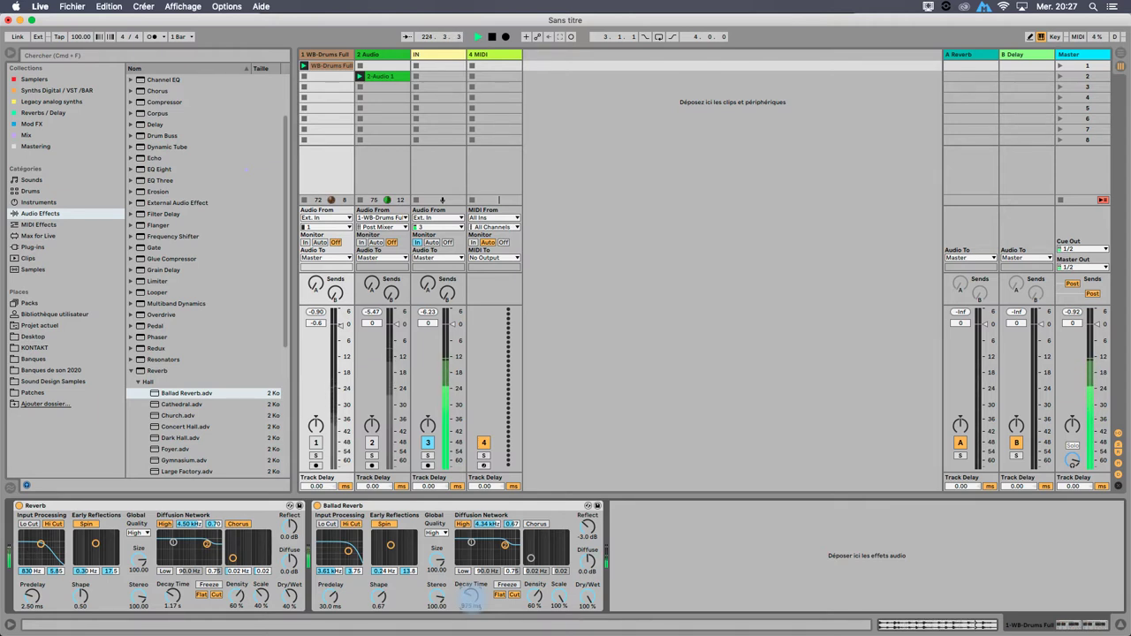
pyautogui.moveTo(473, 632); pyautogui.dragTo(473, 635)
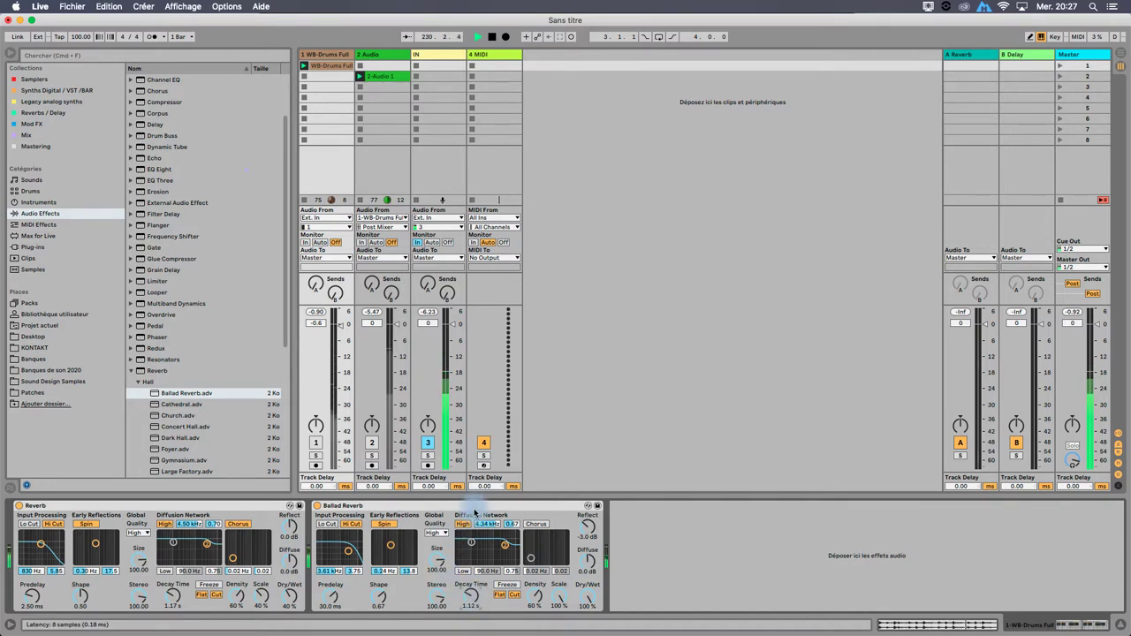
pyautogui.moveTo(469, 599); pyautogui.dragTo(469, 599)
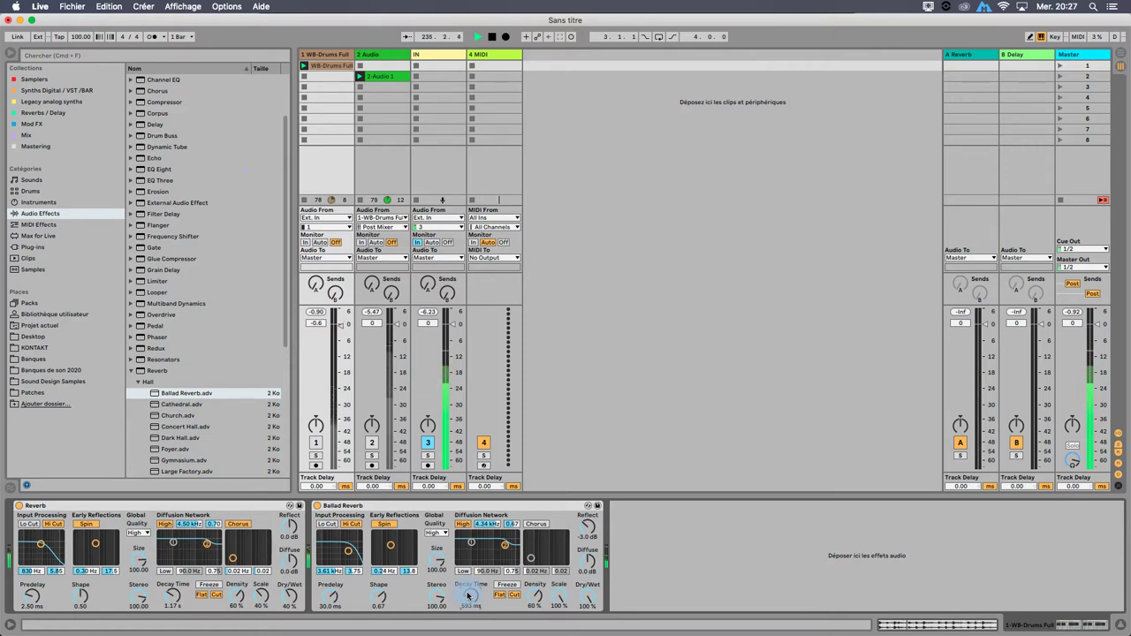
pyautogui.click(506, 508)
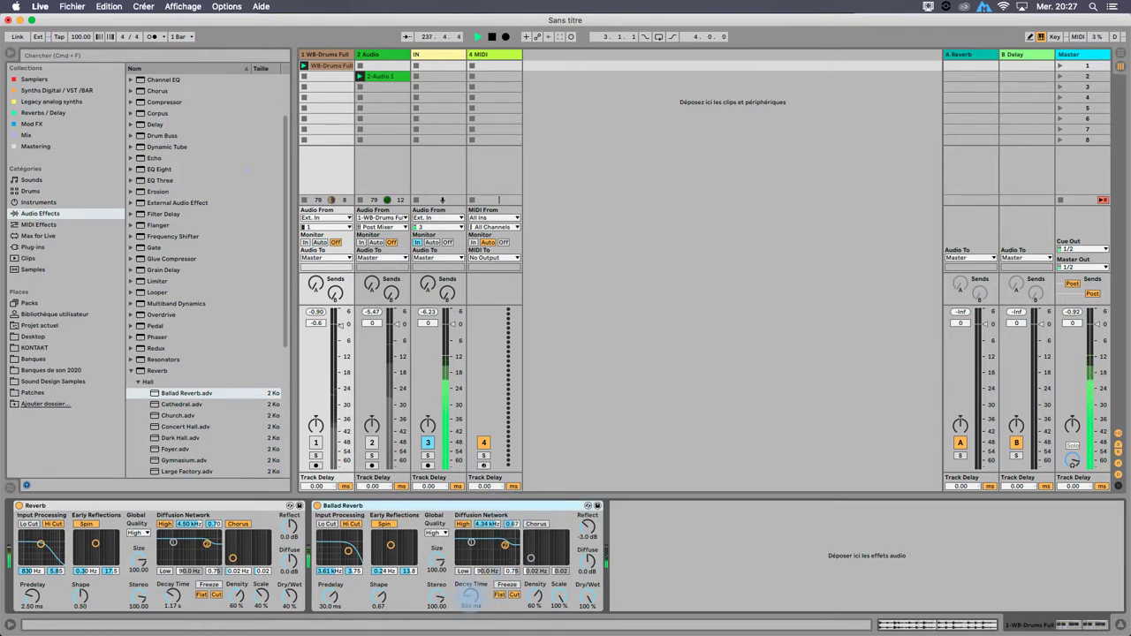
pyautogui.moveTo(470, 601); pyautogui.dragTo(480, 592)
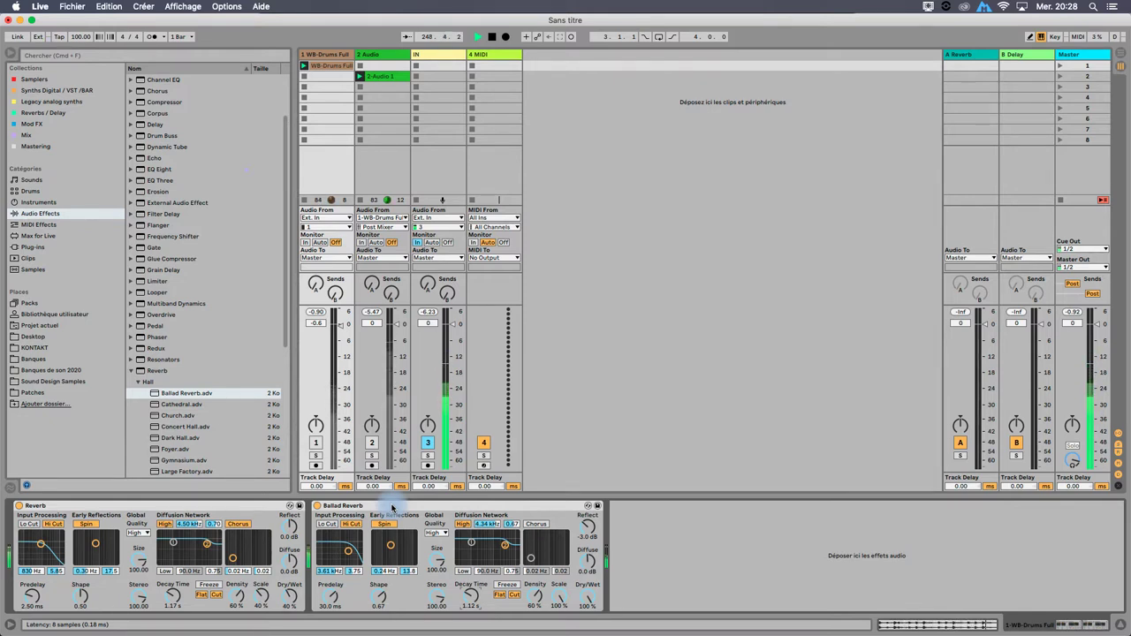
pyautogui.click(393, 507)
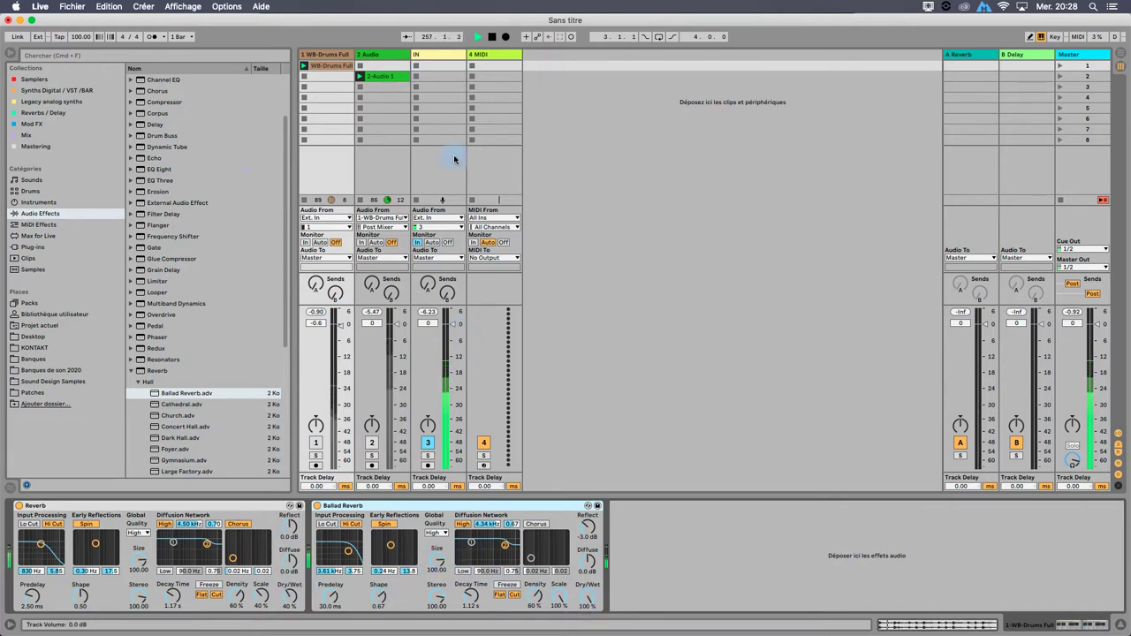
# - Compare the devices on the IN track with the one on the A Reverb return
pyautogui.click(436, 55)
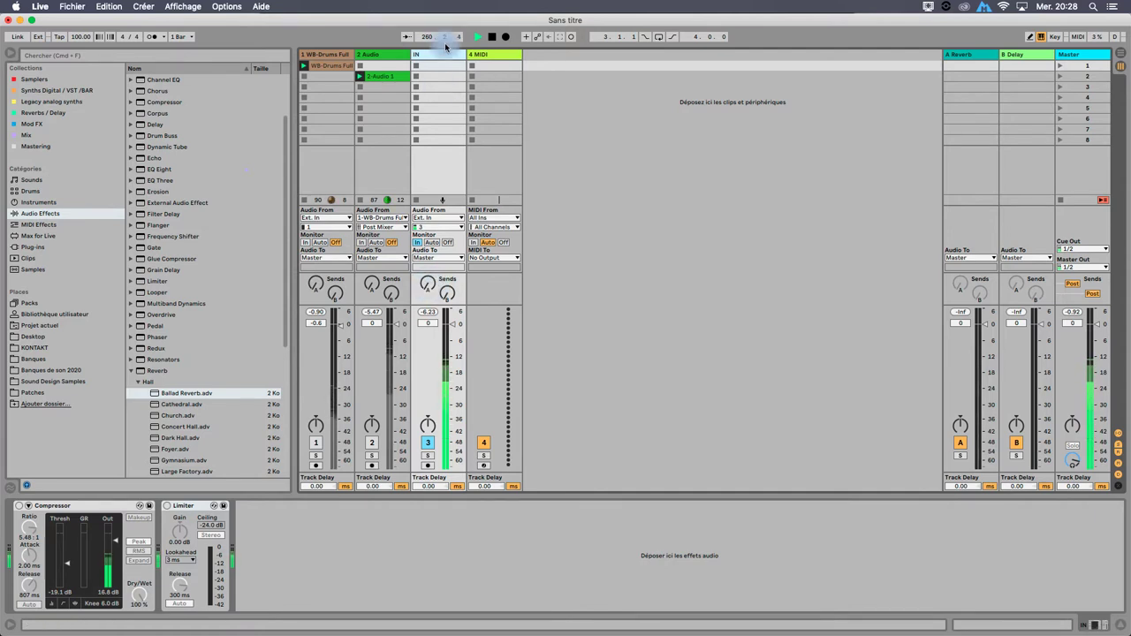
pyautogui.click(968, 54)
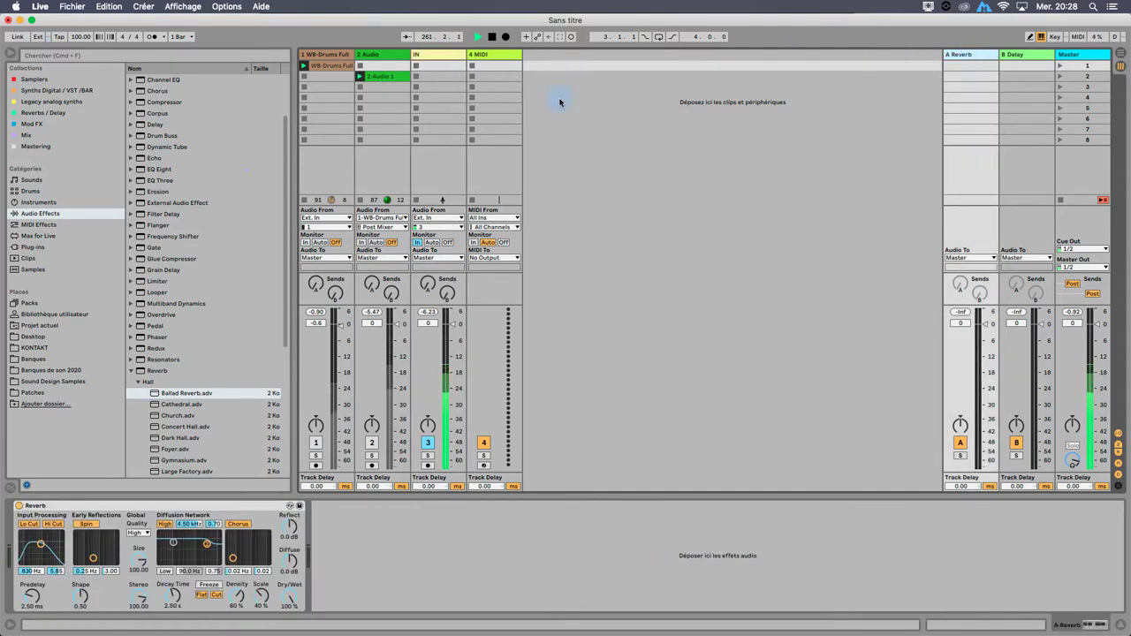
pyautogui.click(430, 57)
pyautogui.click(321, 78)
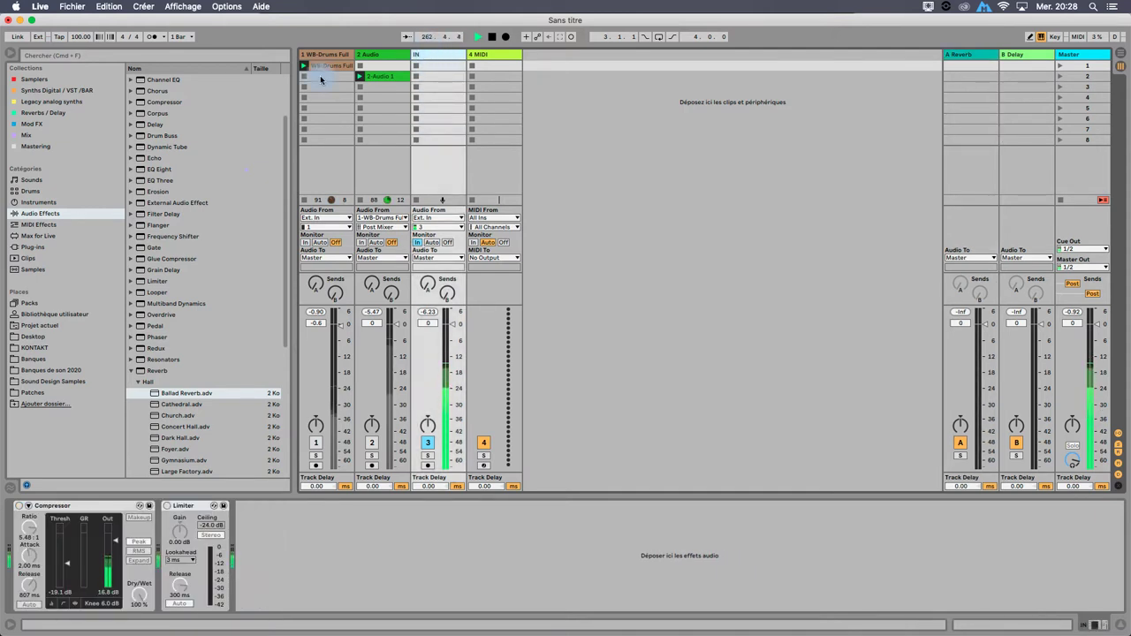
# - Add EQ Eight to the IN track, boosting band 3 by 7.07 dB near 435 Hz and band 4 by 3.84 dB at 5.62 kHz
pyautogui.moveTo(159, 169); pyautogui.dragTo(153, 174)
pyautogui.doubleClick(154, 170)
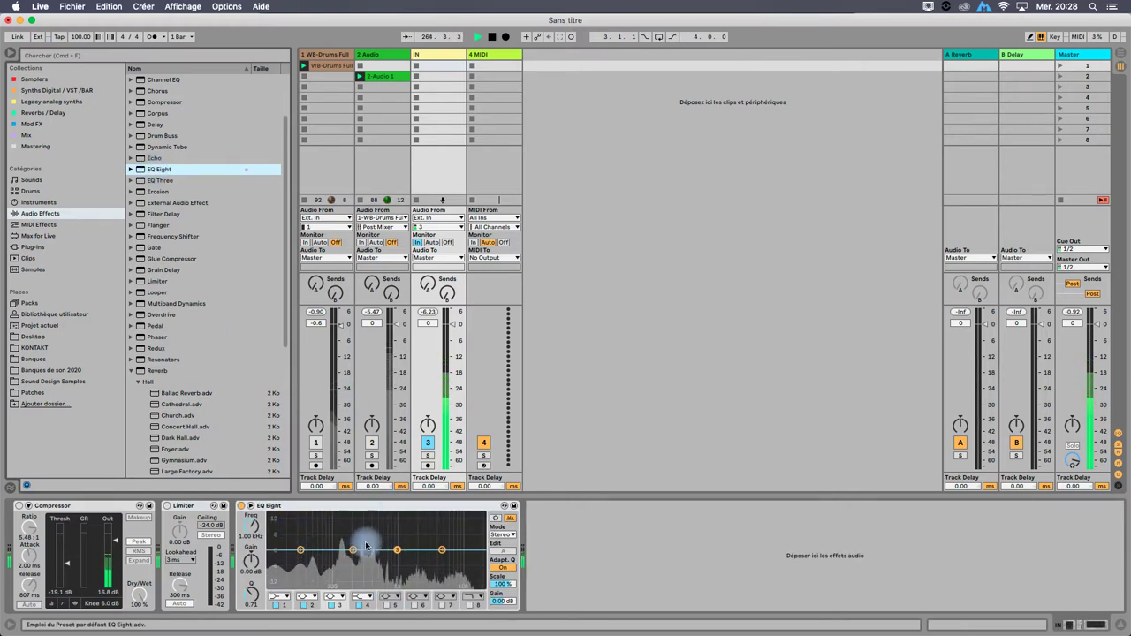
pyautogui.moveTo(455, 552); pyautogui.dragTo(374, 533)
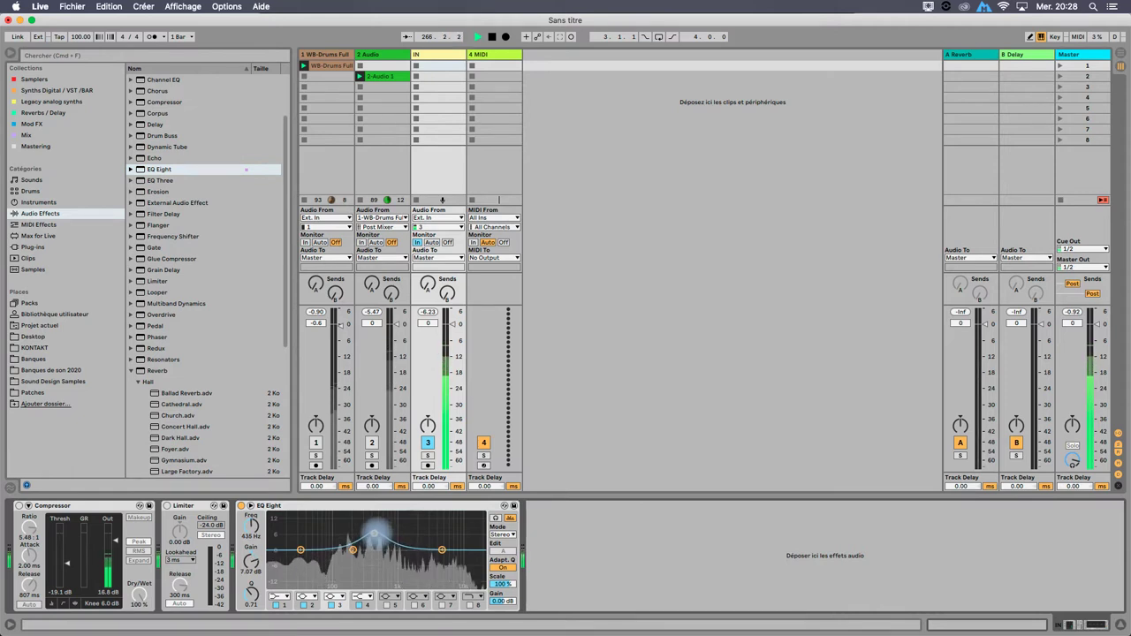
pyautogui.moveTo(441, 550)
pyautogui.mouseDown()
pyautogui.moveTo(454, 537)
pyautogui.moveTo(445, 541)
pyautogui.mouseUp()
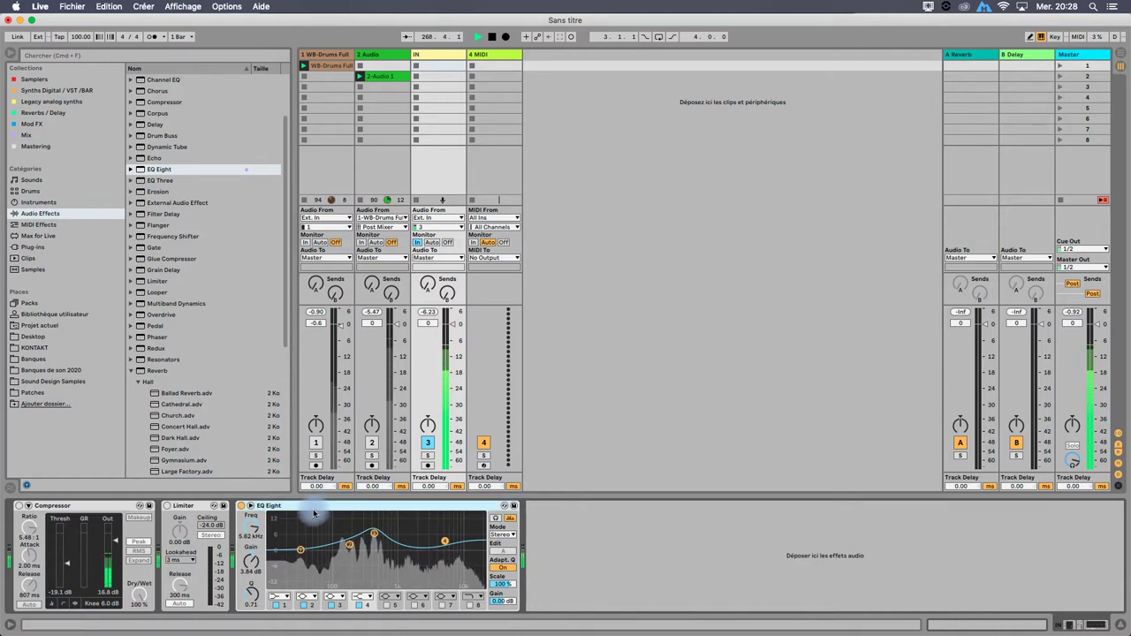
# - Move the EQ Eight from the IN track to after the Reverb on the A return and feed it through IN's send A
pyautogui.click(957, 55)
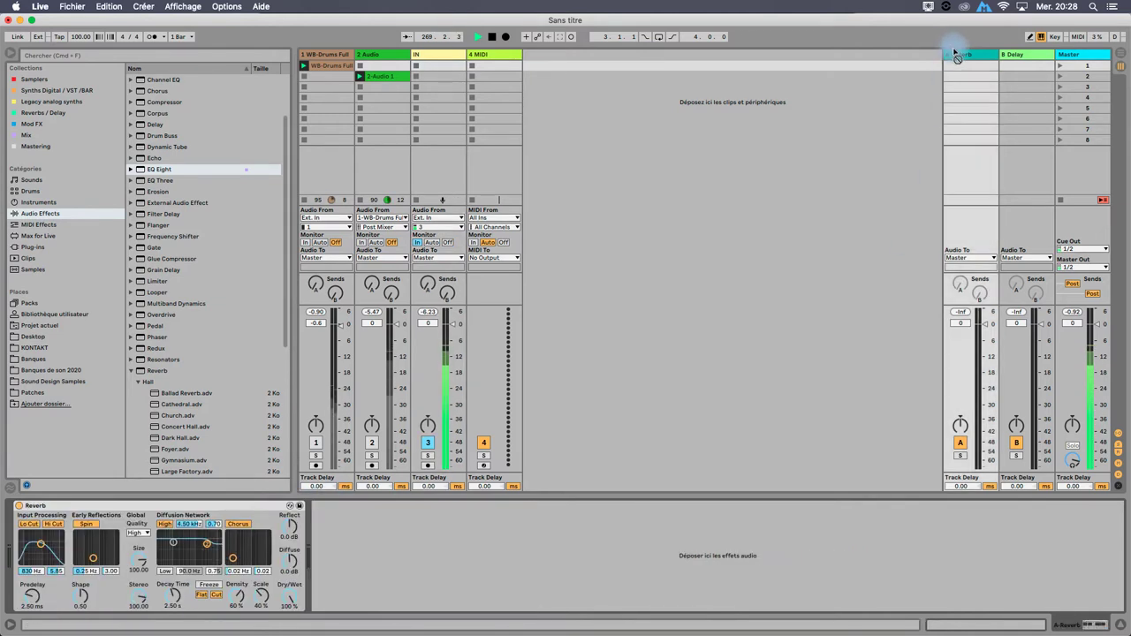
pyautogui.click(563, 563)
pyautogui.press('super+v')
pyautogui.moveTo(427, 283); pyautogui.dragTo(427, 288)
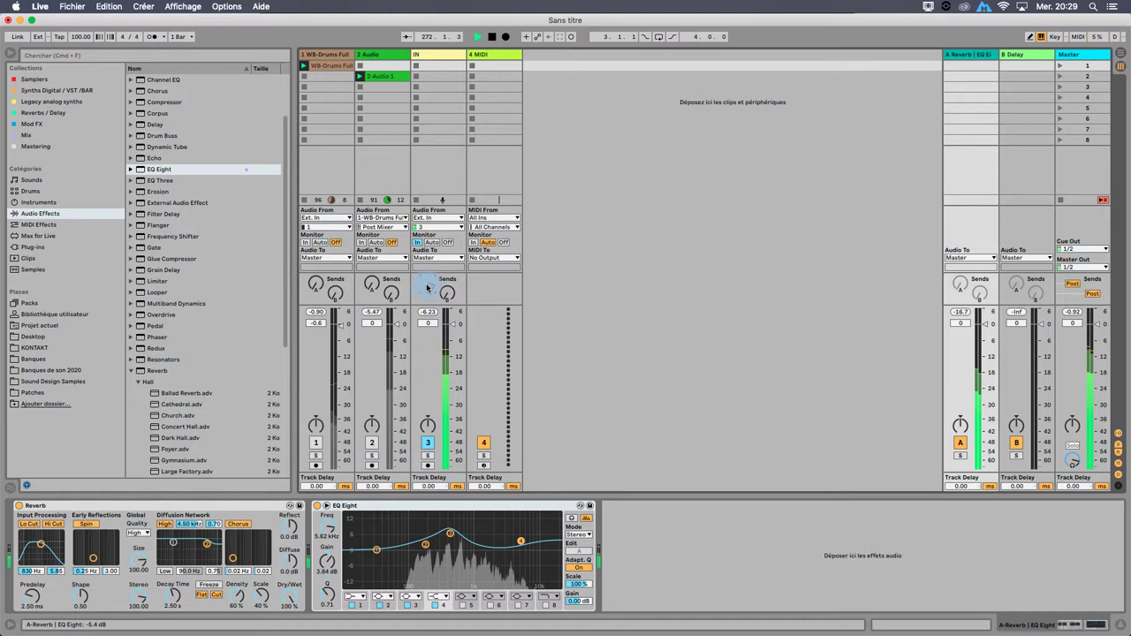
# - Cut the return's EQ Eight band 3 to about -6.8 dB and set band 4 to -5.83 dB at 6.12 kHz
pyautogui.click(351, 508)
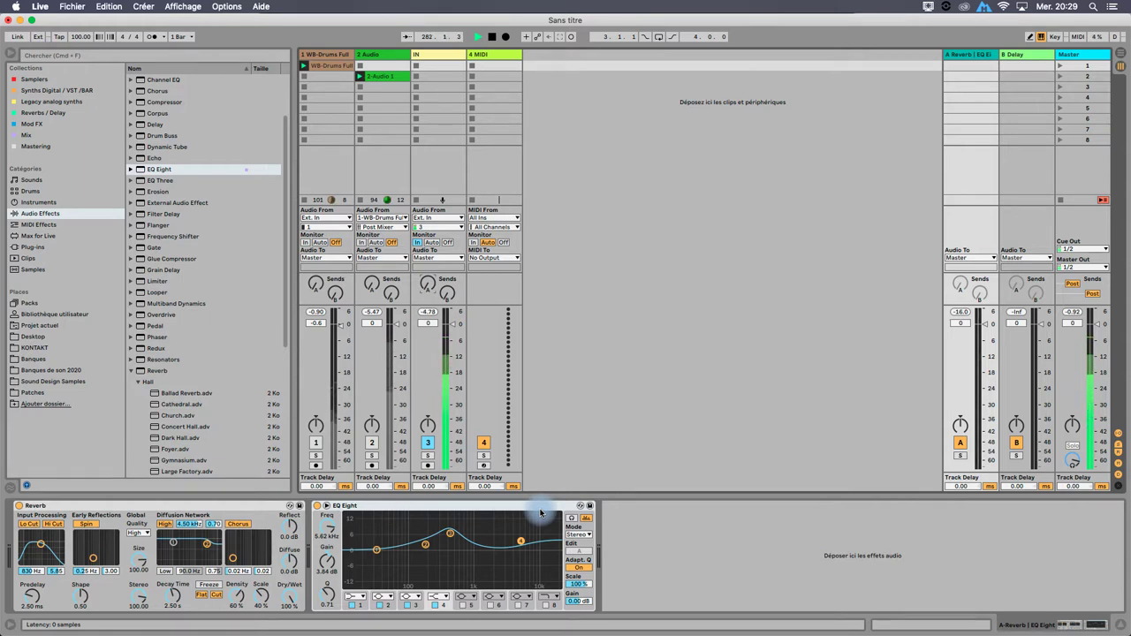
pyautogui.click(450, 533)
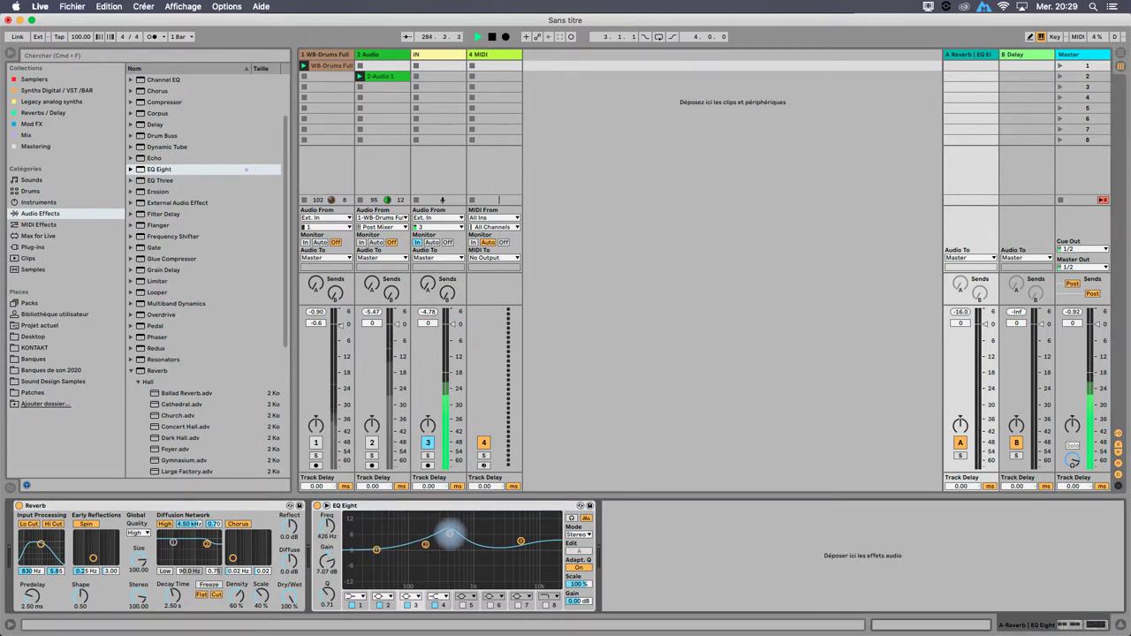
pyautogui.moveTo(450, 532); pyautogui.dragTo(451, 565)
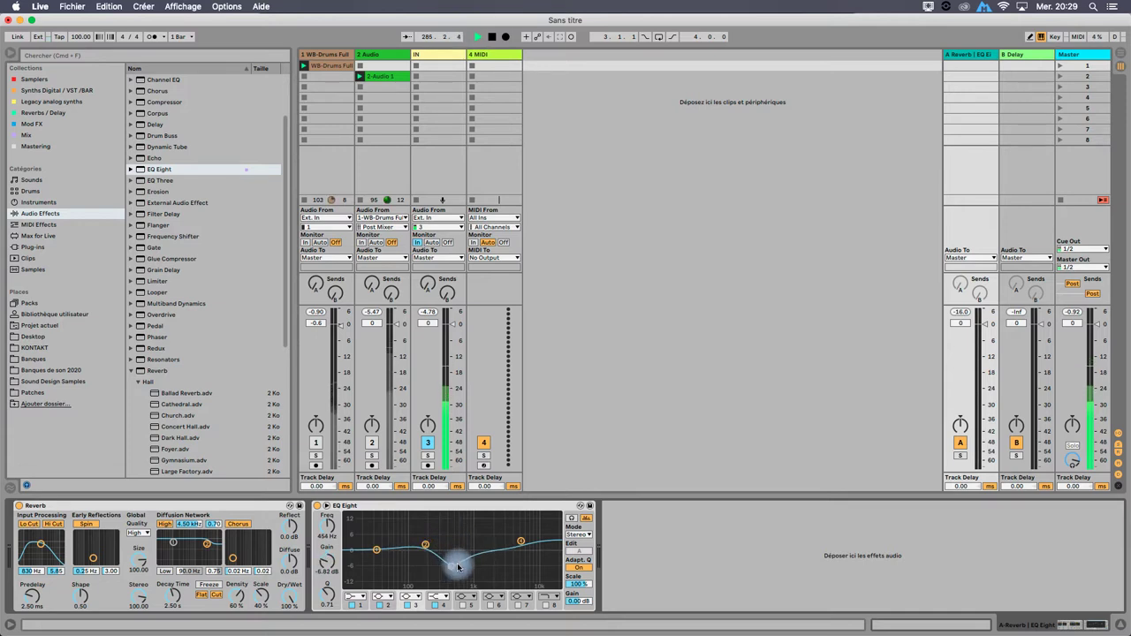
pyautogui.moveTo(523, 547); pyautogui.dragTo(523, 564)
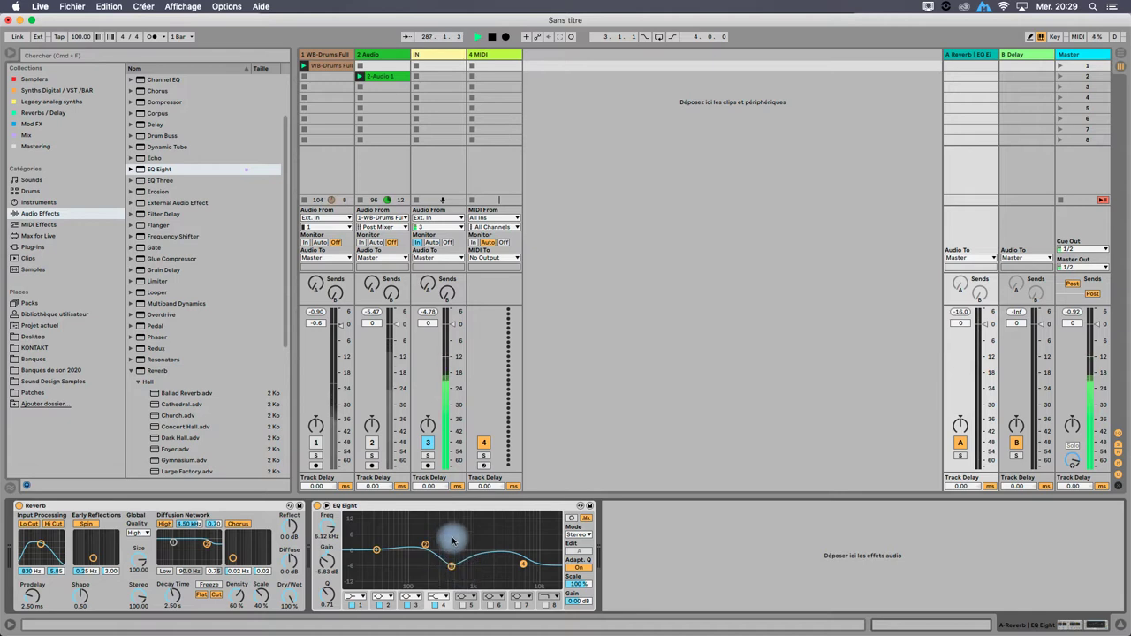
pyautogui.click(481, 443)
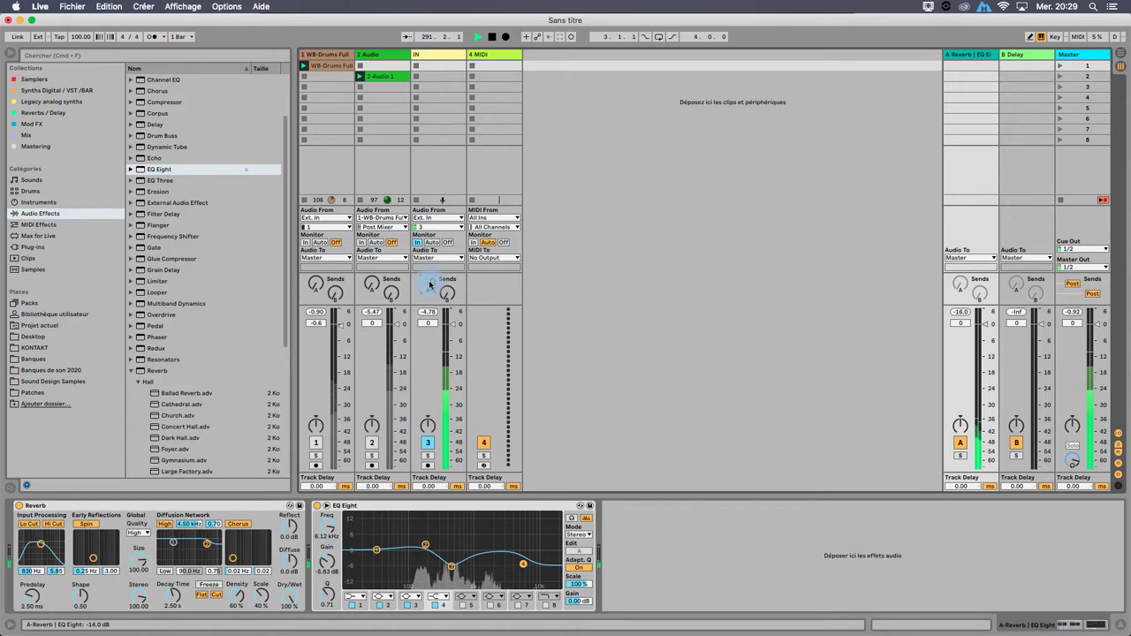
# - Compare the dry IN track's device chain with the Reverb and EQ Eight chain on the A return
pyautogui.click(432, 55)
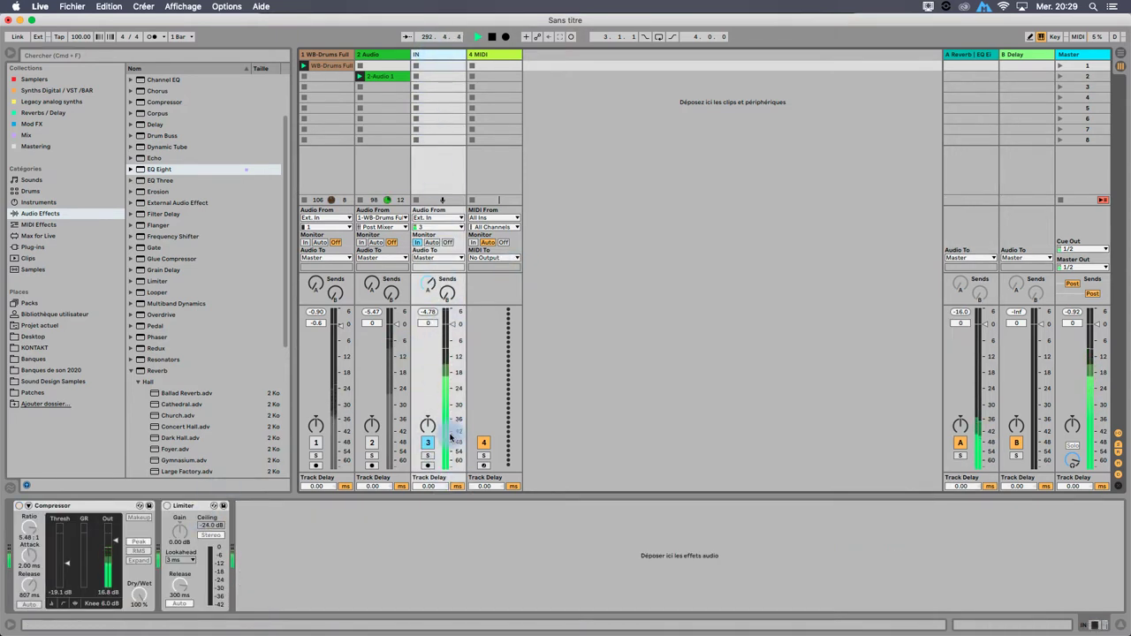
pyautogui.click(959, 55)
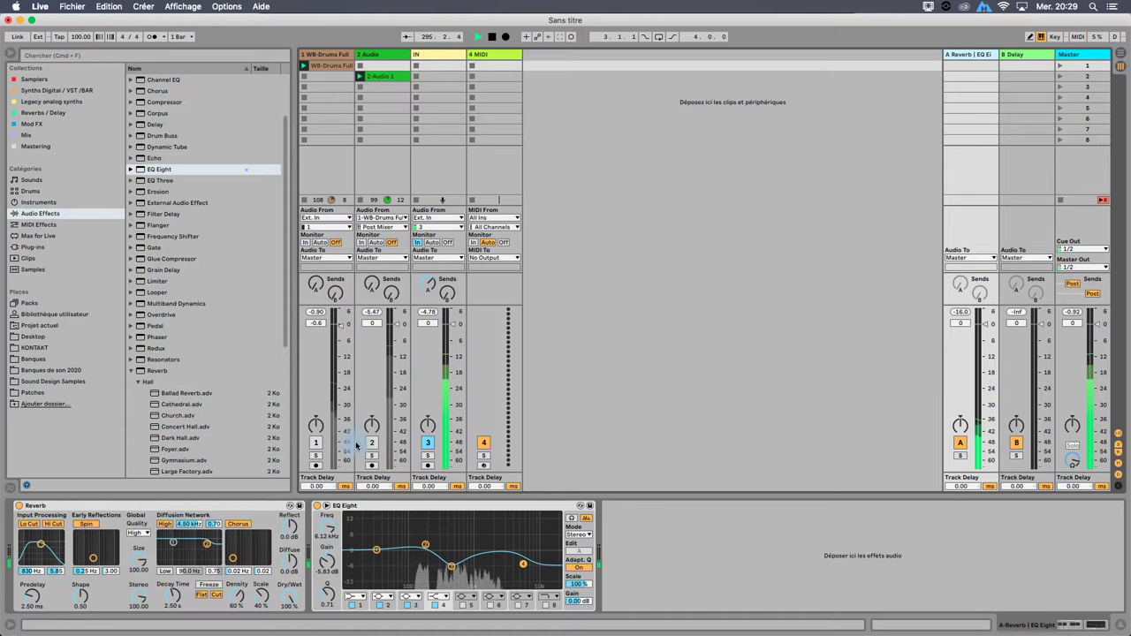
pyautogui.moveTo(441, 562); pyautogui.dragTo(440, 560)
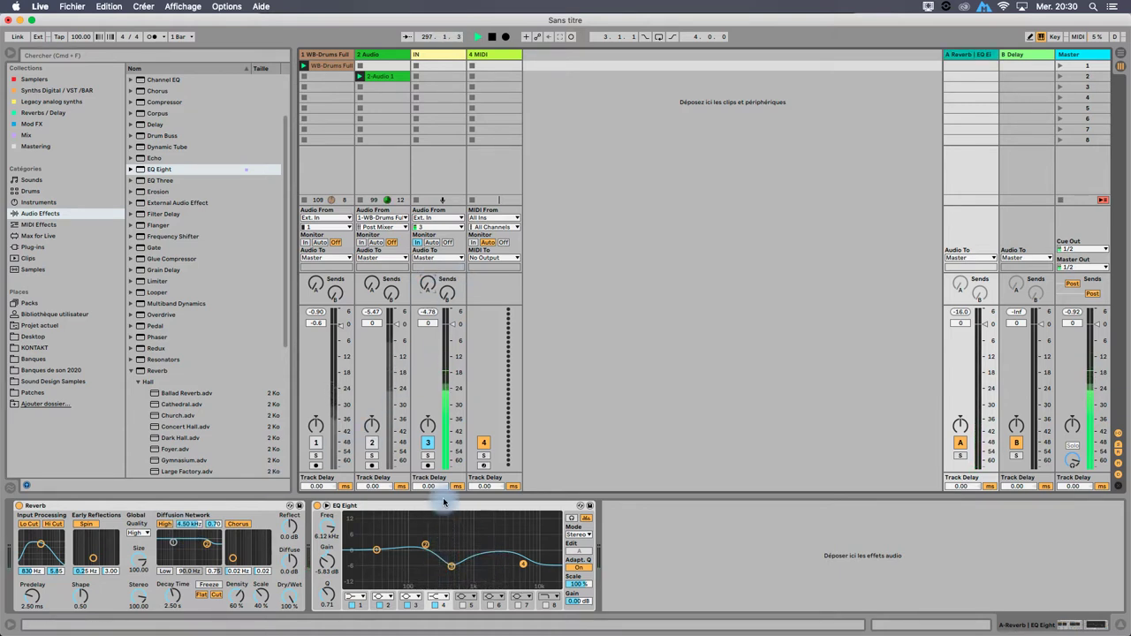
pyautogui.click(977, 56)
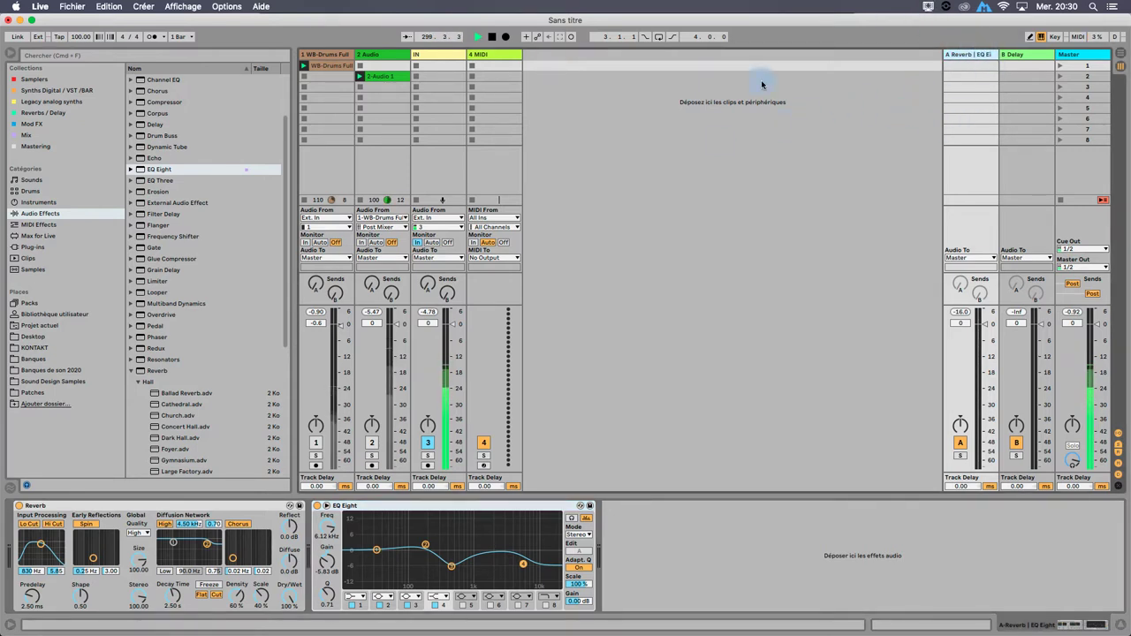
# - Set the return's EQ Eight band 4 to -0.12 dB at 7.11 kHz and band 2 to 1.12 dB at 132 Hz
pyautogui.click(376, 549)
pyautogui.click(425, 544)
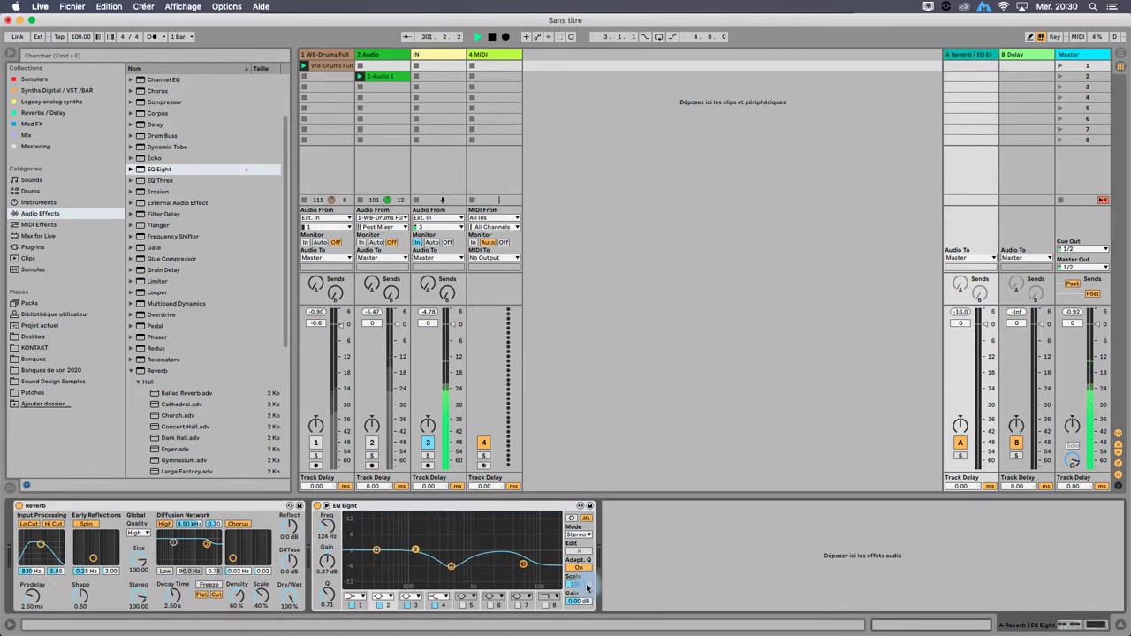
pyautogui.moveTo(522, 564); pyautogui.dragTo(527, 550)
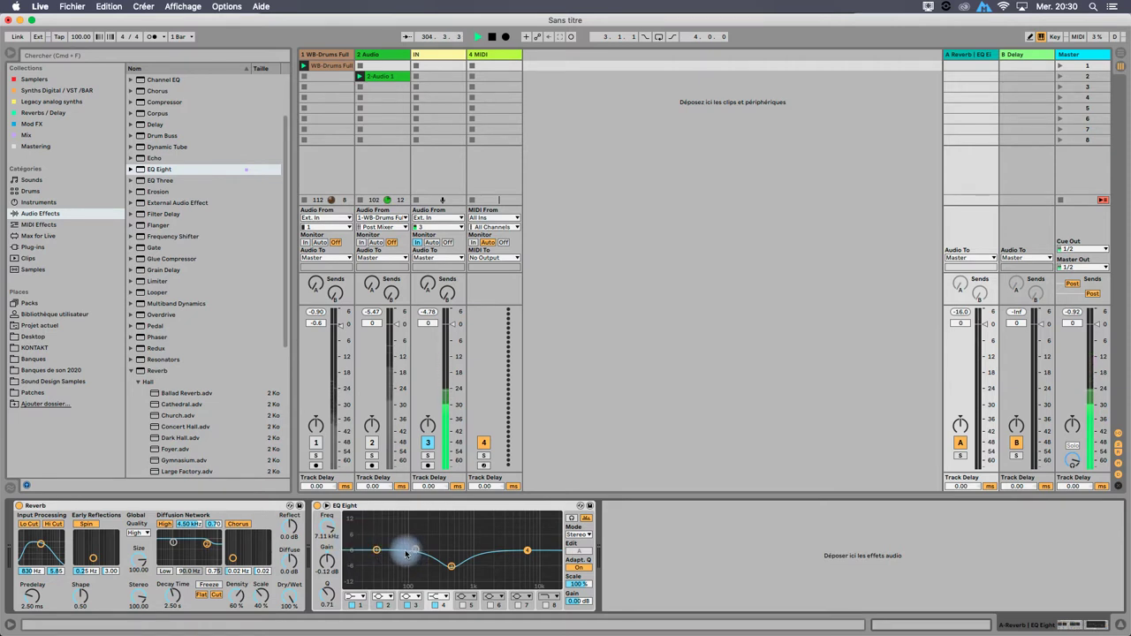
pyautogui.moveTo(415, 547)
pyautogui.mouseDown()
pyautogui.moveTo(416, 537)
pyautogui.moveTo(416, 548)
pyautogui.mouseUp()
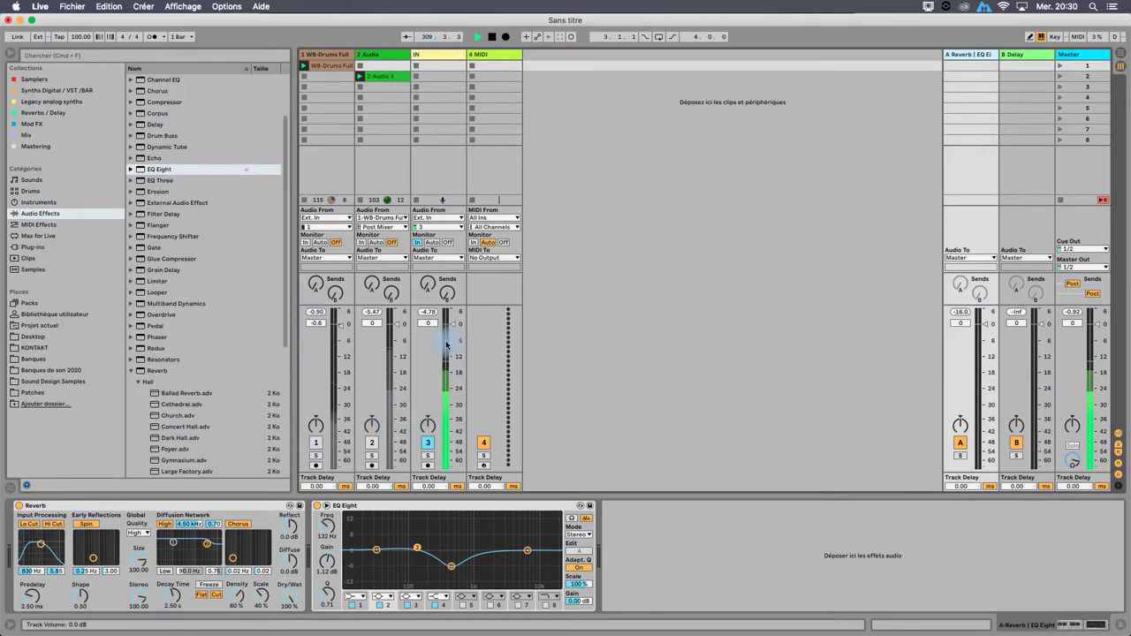
# - Delete the Ballad Reverb and Reverb devices from the WB-Drums Full track
pyautogui.click(440, 55)
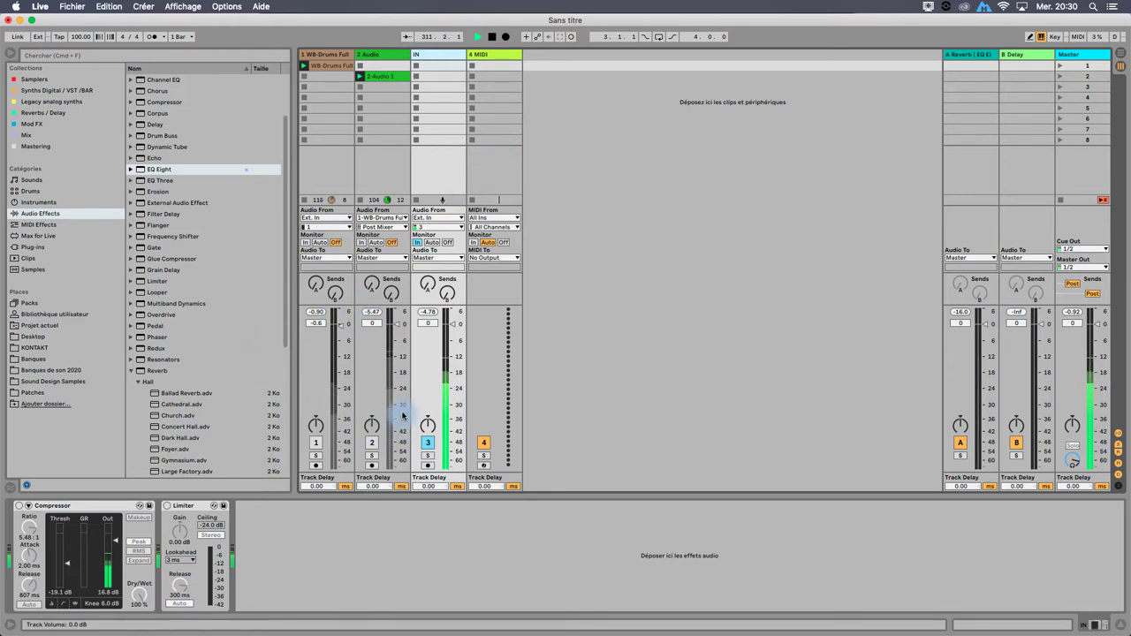
pyautogui.click(1018, 445)
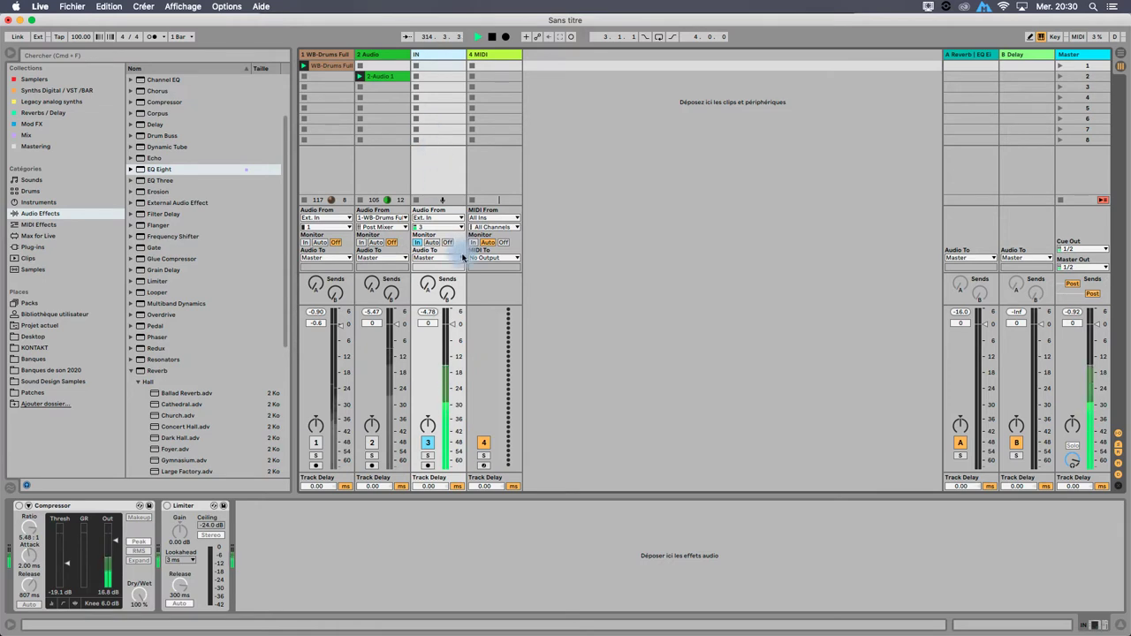
pyautogui.click(334, 53)
pyautogui.click(321, 444)
pyautogui.click(348, 505)
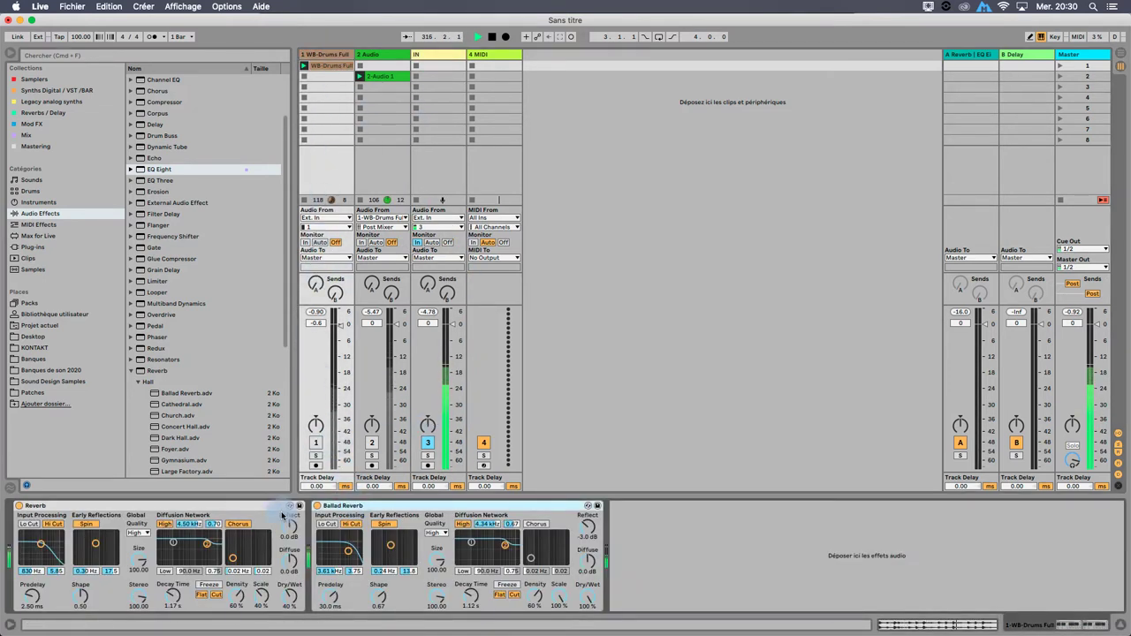
pyautogui.press('Delete')
pyautogui.click(248, 509)
pyautogui.press('Delete')
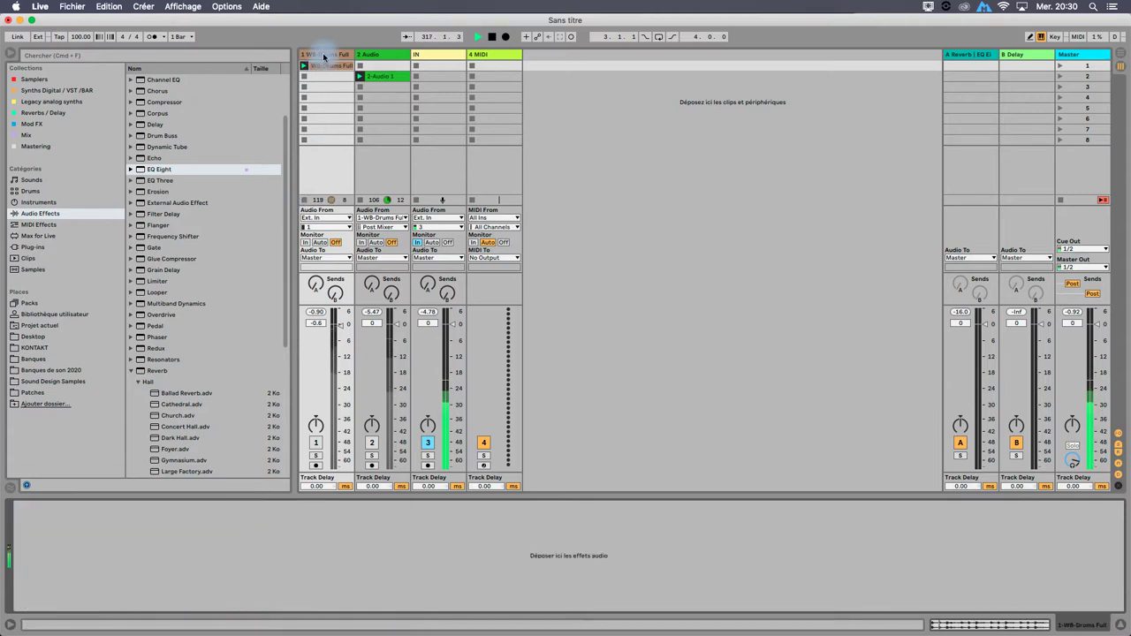
# - Add Rev SPRING-636 from the Reverbs / Delay collection to the drum track and move its window clear of the track mixers
pyautogui.click(41, 113)
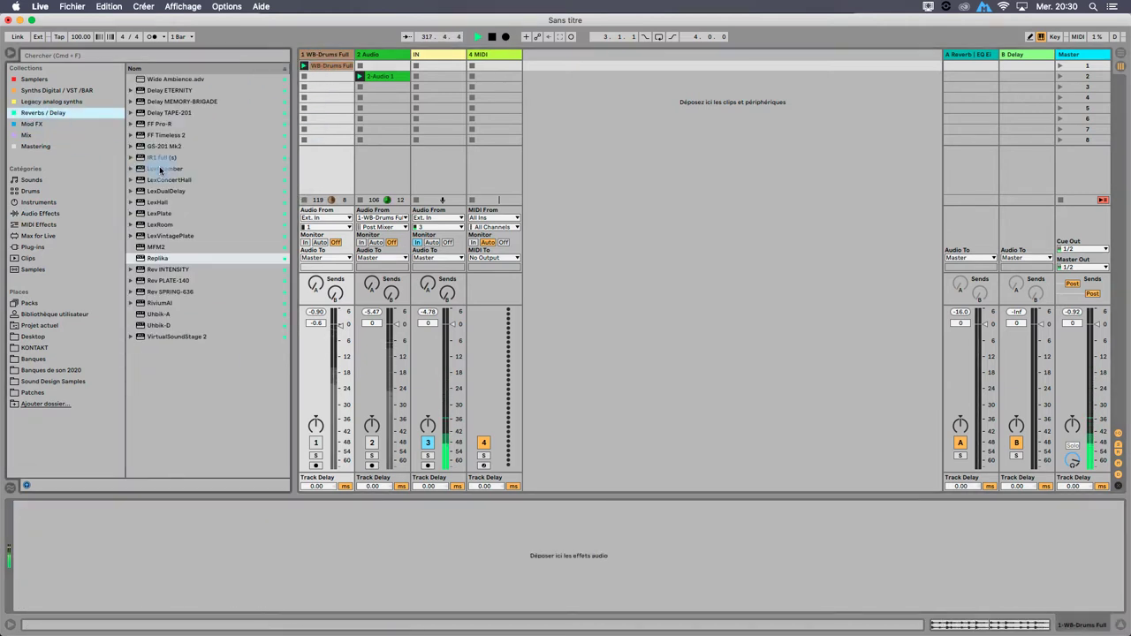
pyautogui.click(171, 292)
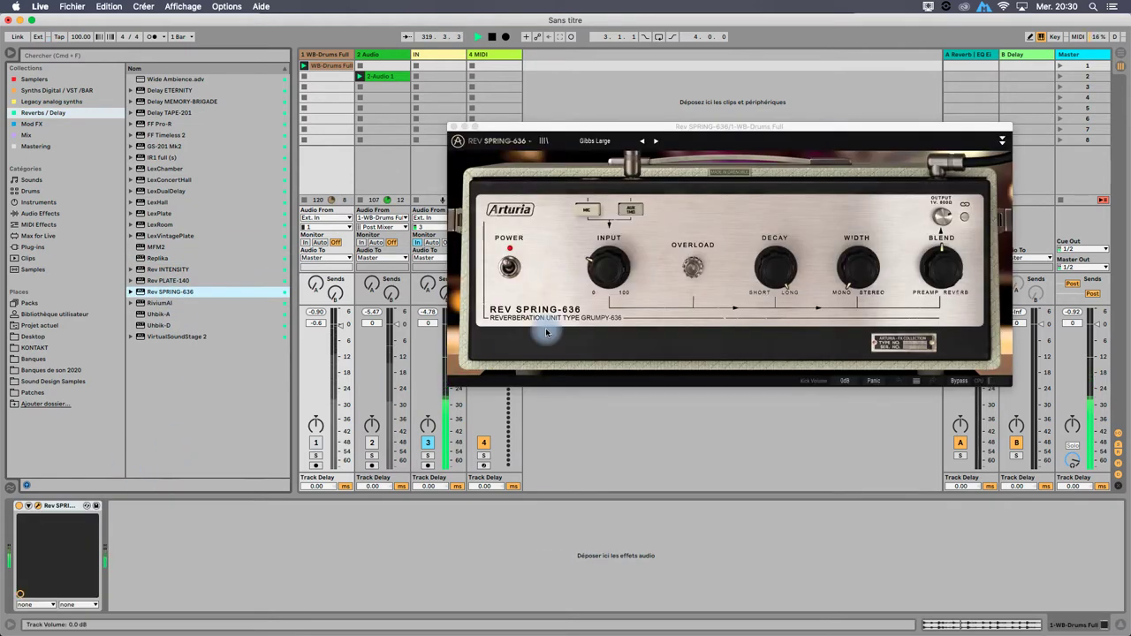
pyautogui.moveTo(608, 130); pyautogui.dragTo(714, 177)
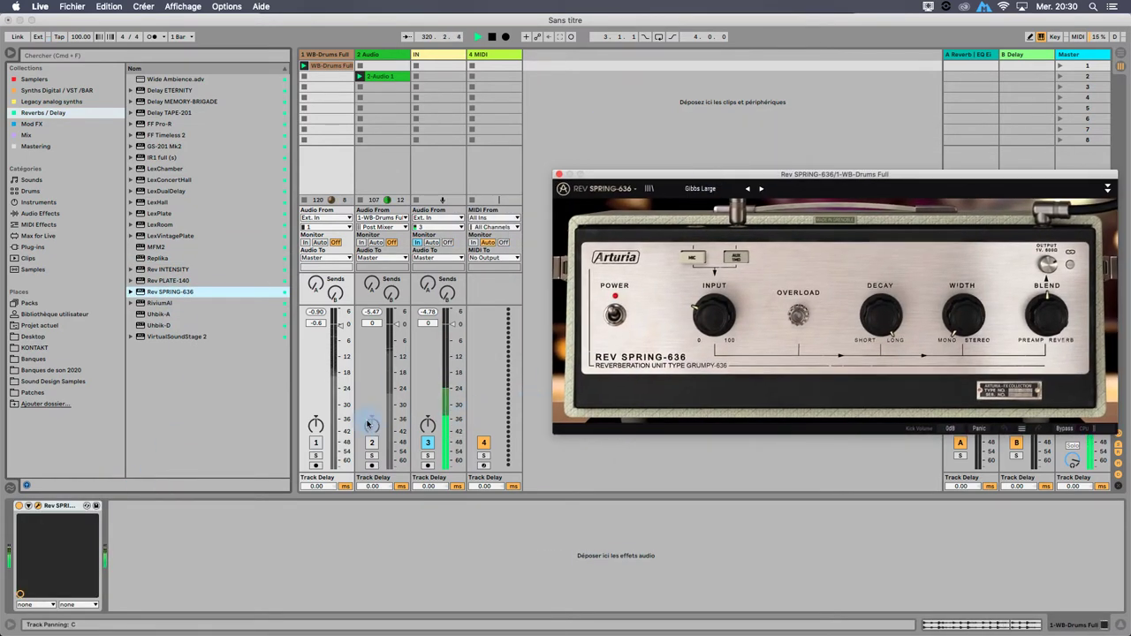
# - Audition the drum track with Rev SPRING-636 enabled and bypassed, leaving the plug-in enabled and the track deactivated
pyautogui.click(318, 442)
pyautogui.click(316, 442)
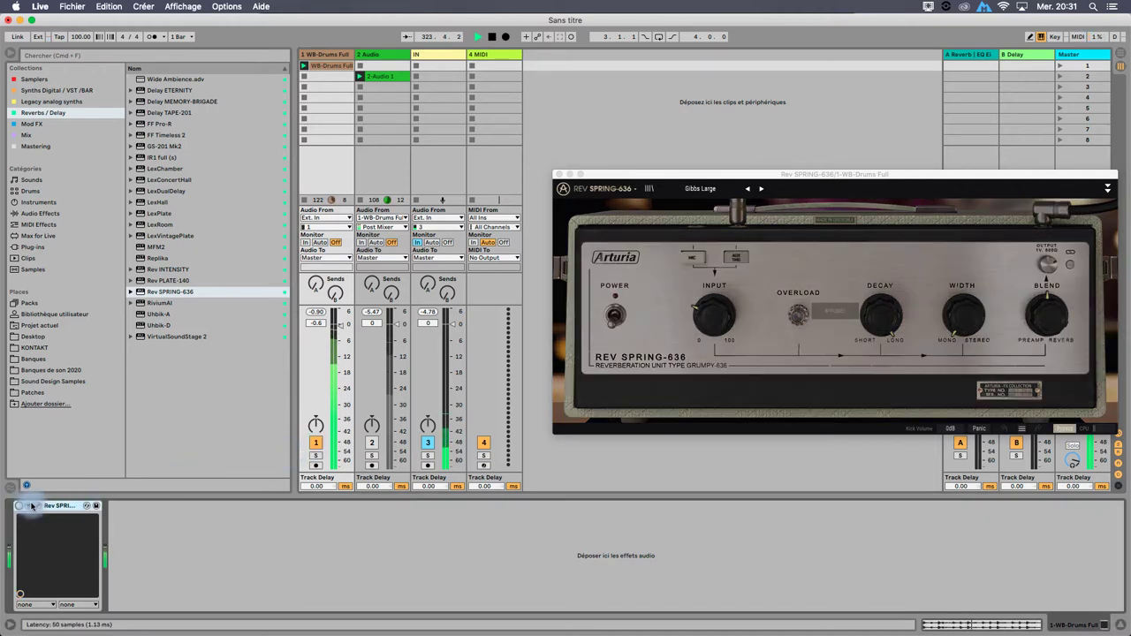
pyautogui.click(315, 442)
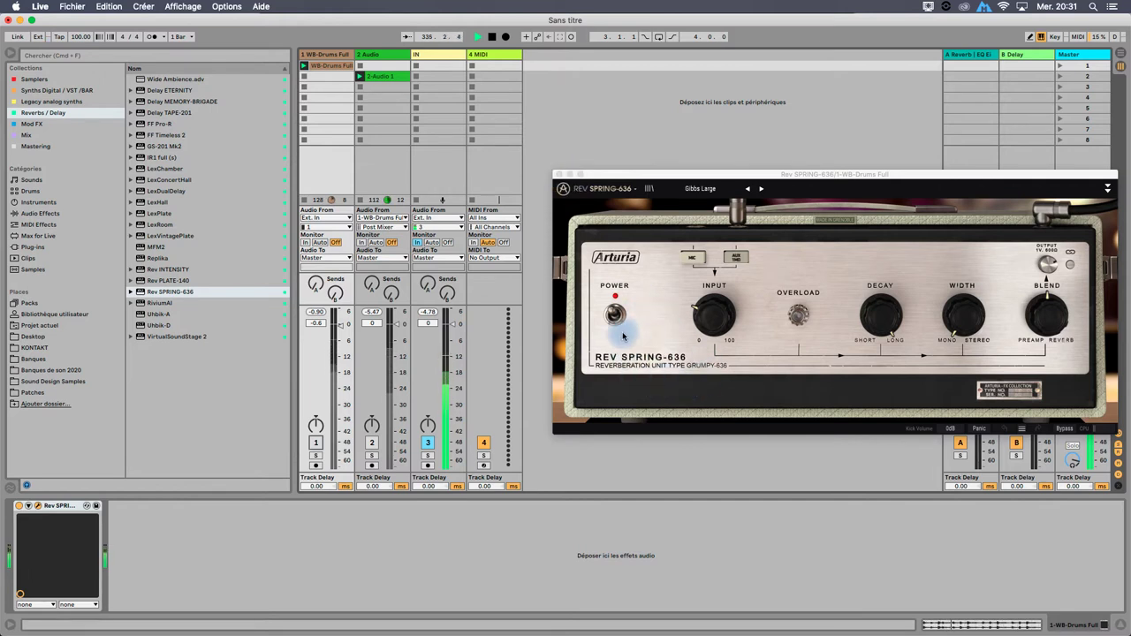
pyautogui.click(315, 443)
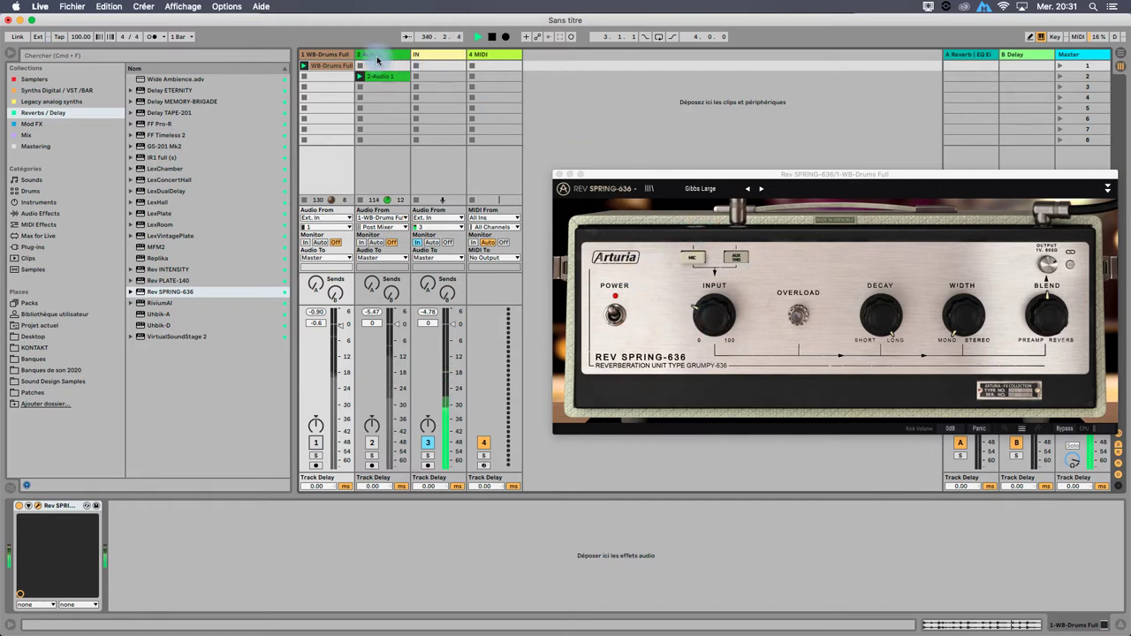
# - Close the Rev SPRING-636 window, bypass the plug-in, and add Rev PLATE-140 after it on the drum track
pyautogui.click(559, 174)
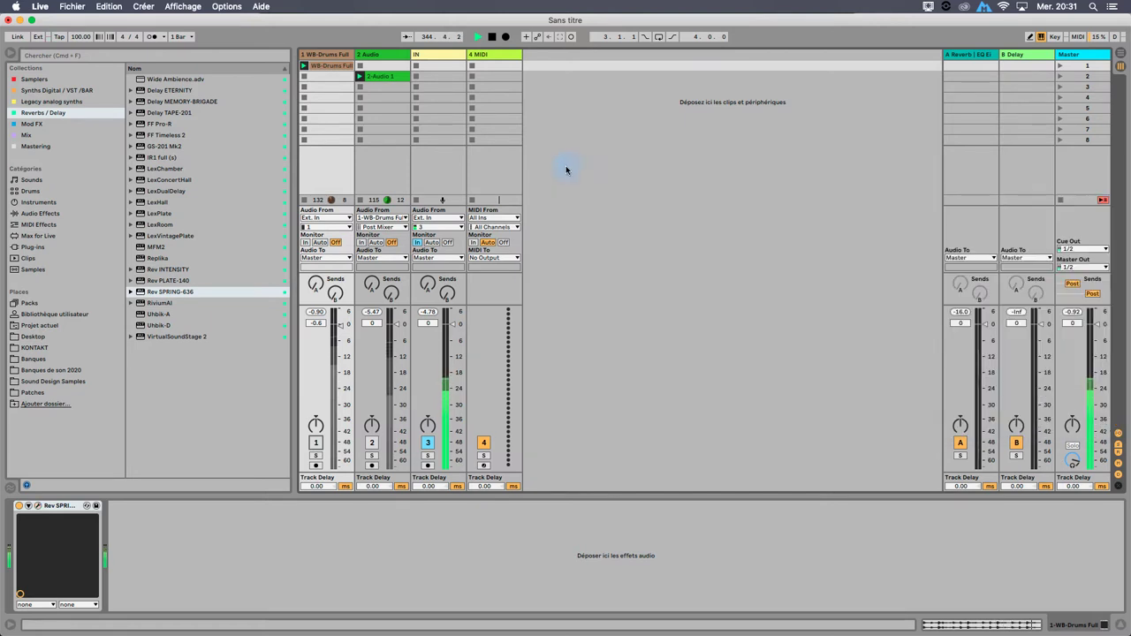
pyautogui.click(177, 292)
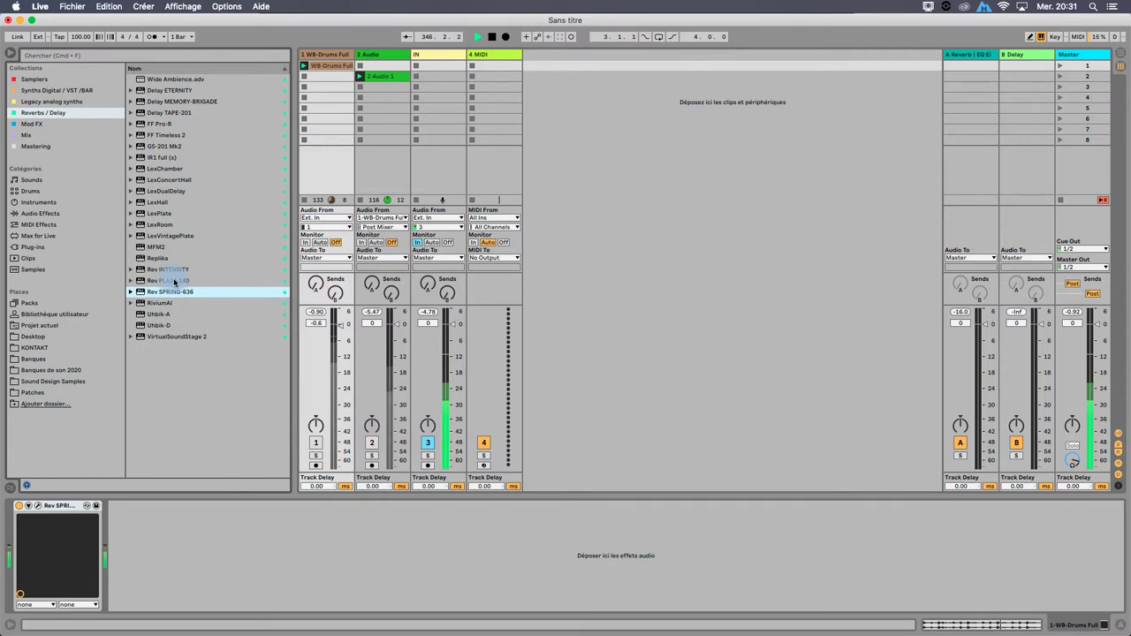
pyautogui.click(18, 506)
pyautogui.moveTo(168, 285); pyautogui.dragTo(177, 281)
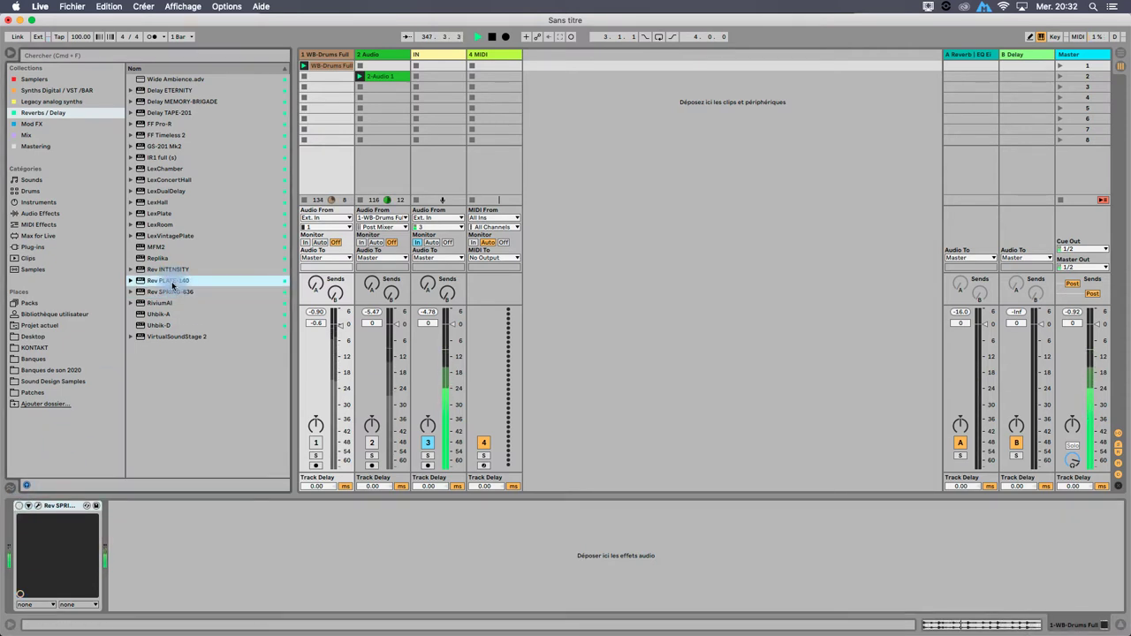
pyautogui.doubleClick(173, 281)
# - Lower the drum track's volume to -9.6 dB and audition Rev PLATE-140's 80s Plate preset, leaving the track deactivated
pyautogui.moveTo(340, 392); pyautogui.dragTo(342, 351)
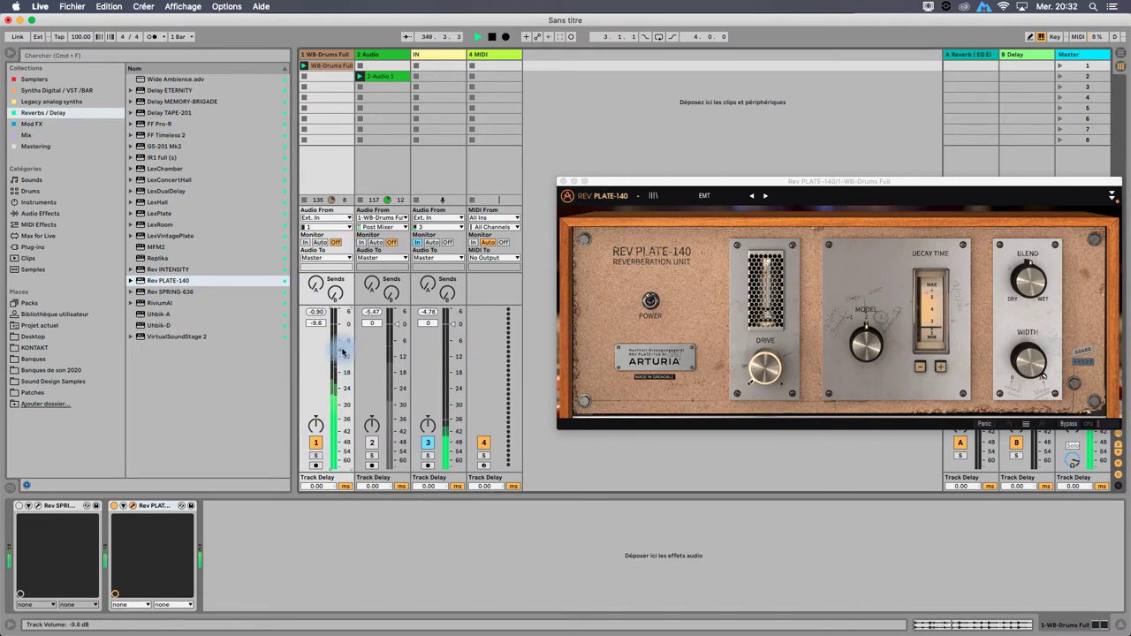
pyautogui.click(765, 196)
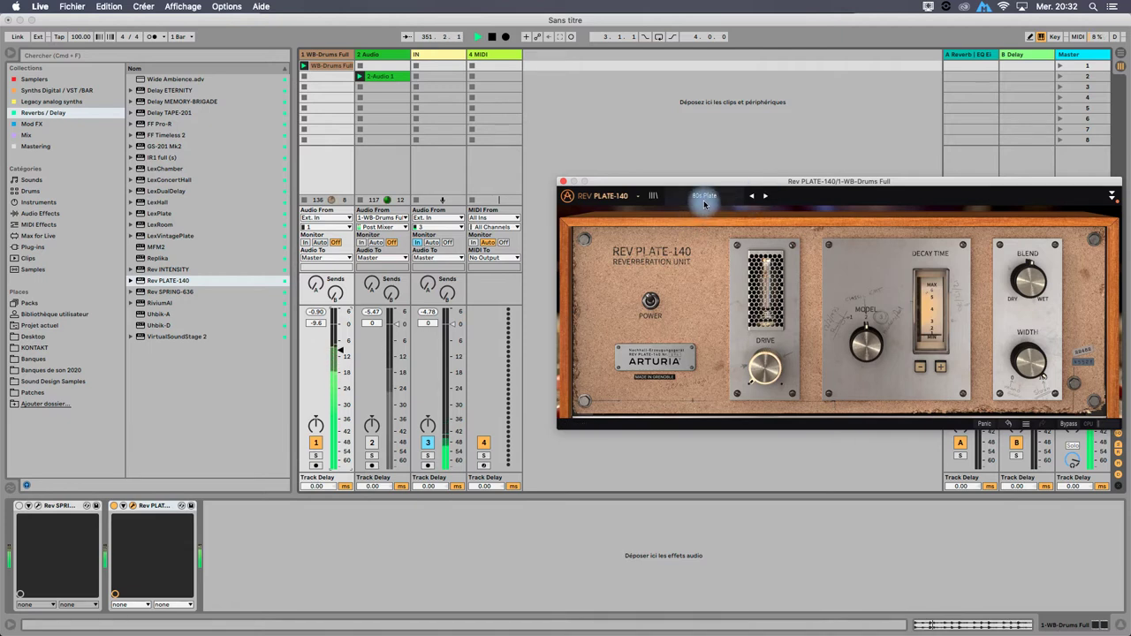
pyautogui.click(316, 444)
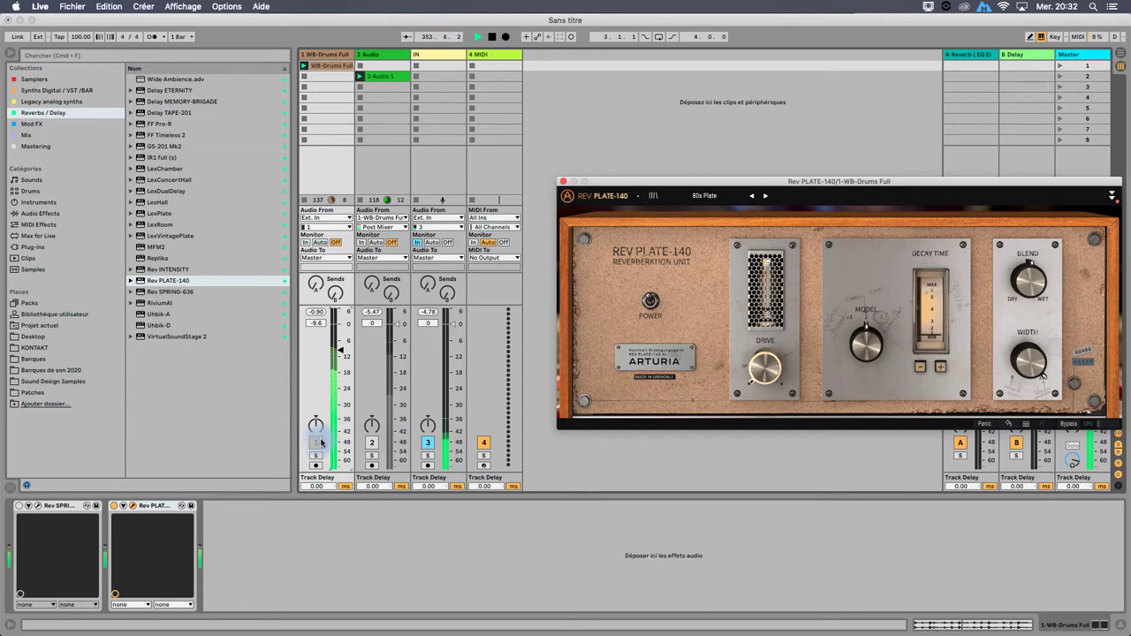
pyautogui.click(320, 442)
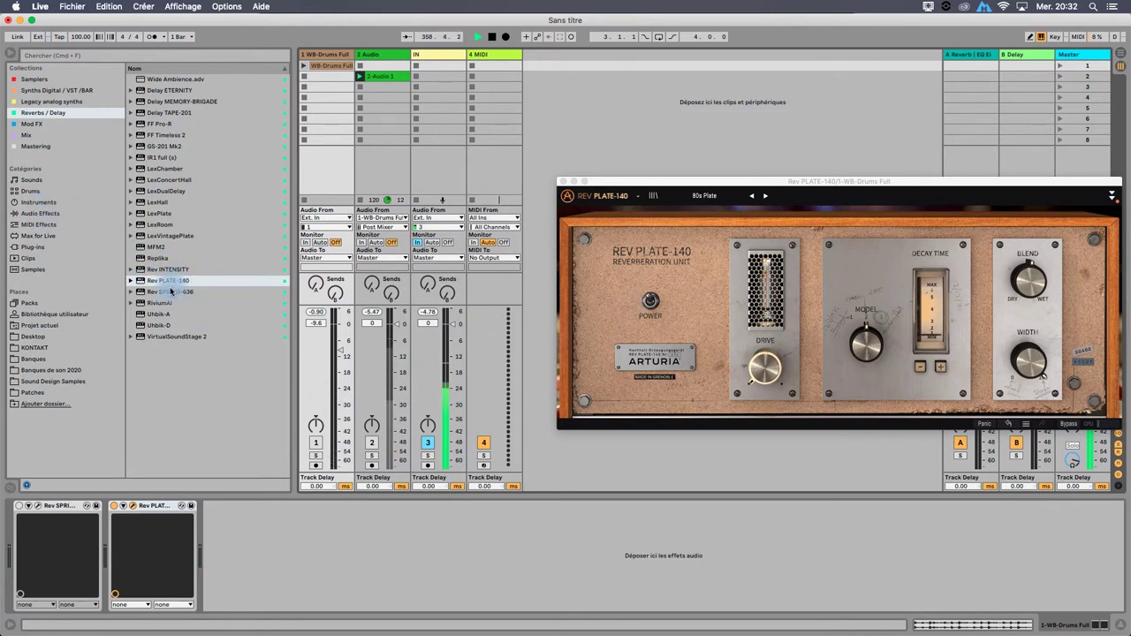
pyautogui.click(187, 293)
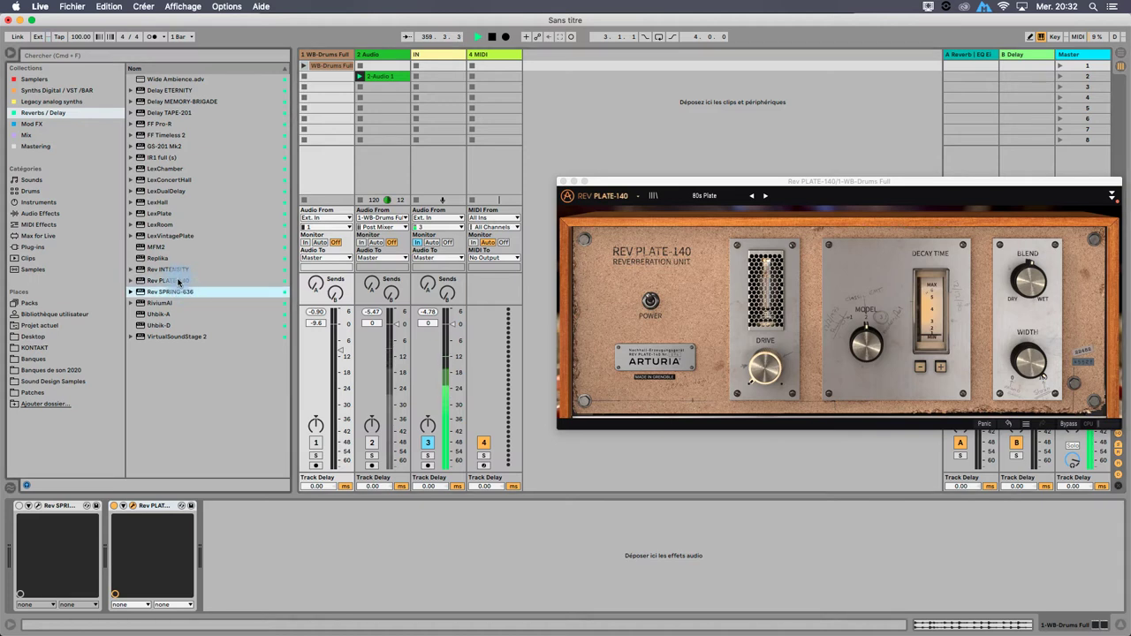
# - Close the Rev PLATE-140 window and delete the plug-in from the drum track
pyautogui.click(179, 280)
pyautogui.moveTo(177, 281); pyautogui.dragTo(562, 179)
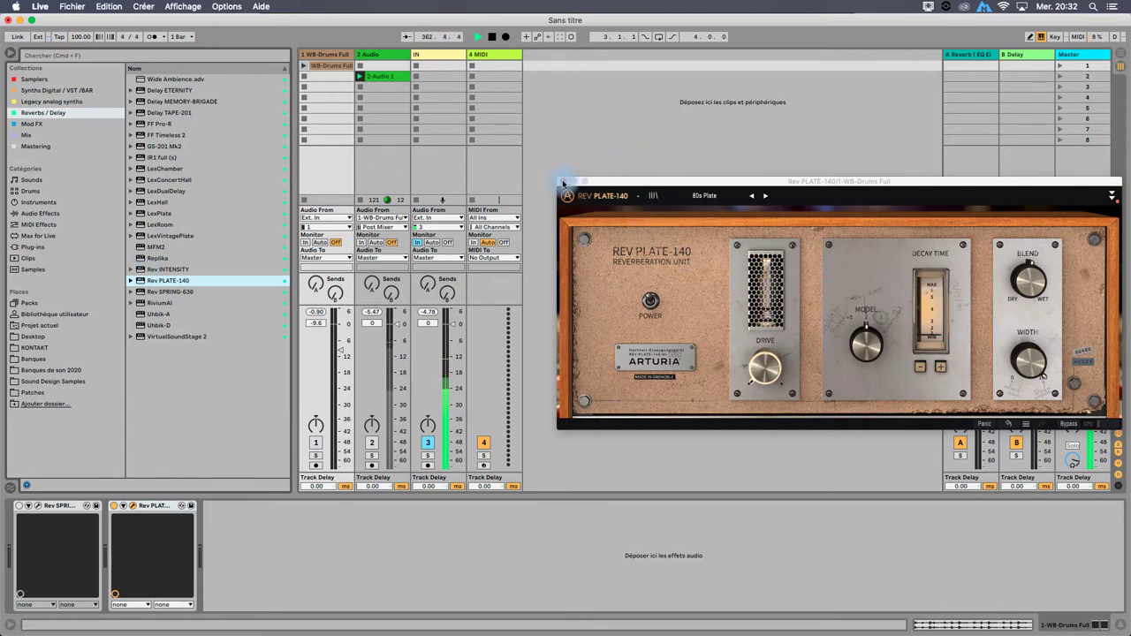
pyautogui.click(561, 179)
pyautogui.click(384, 55)
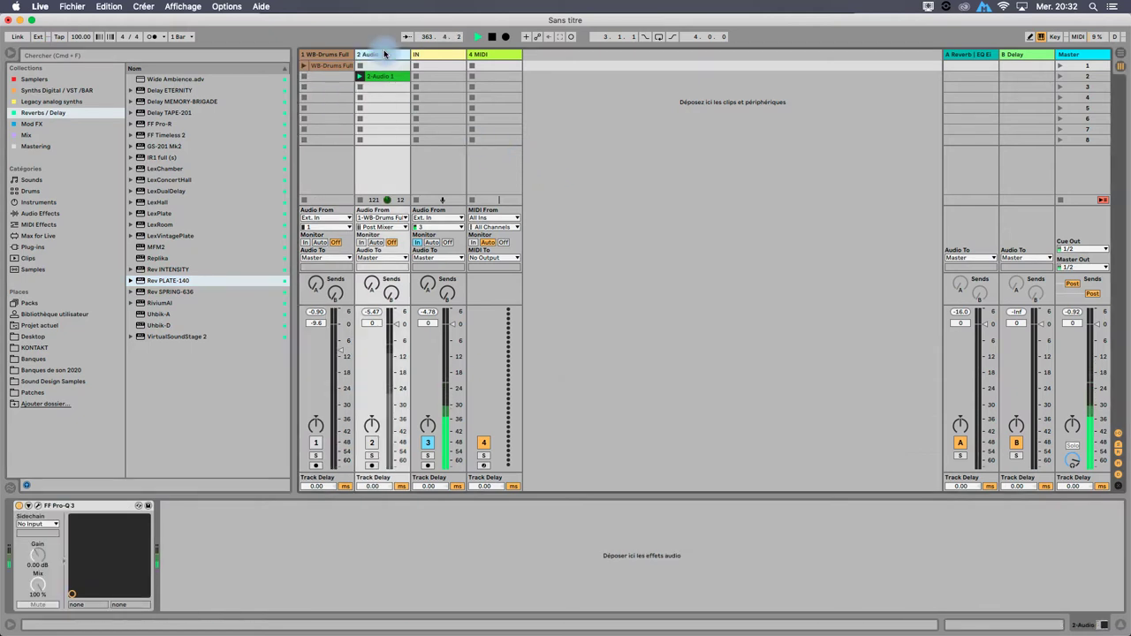
pyautogui.moveTo(181, 281); pyautogui.dragTo(329, 53)
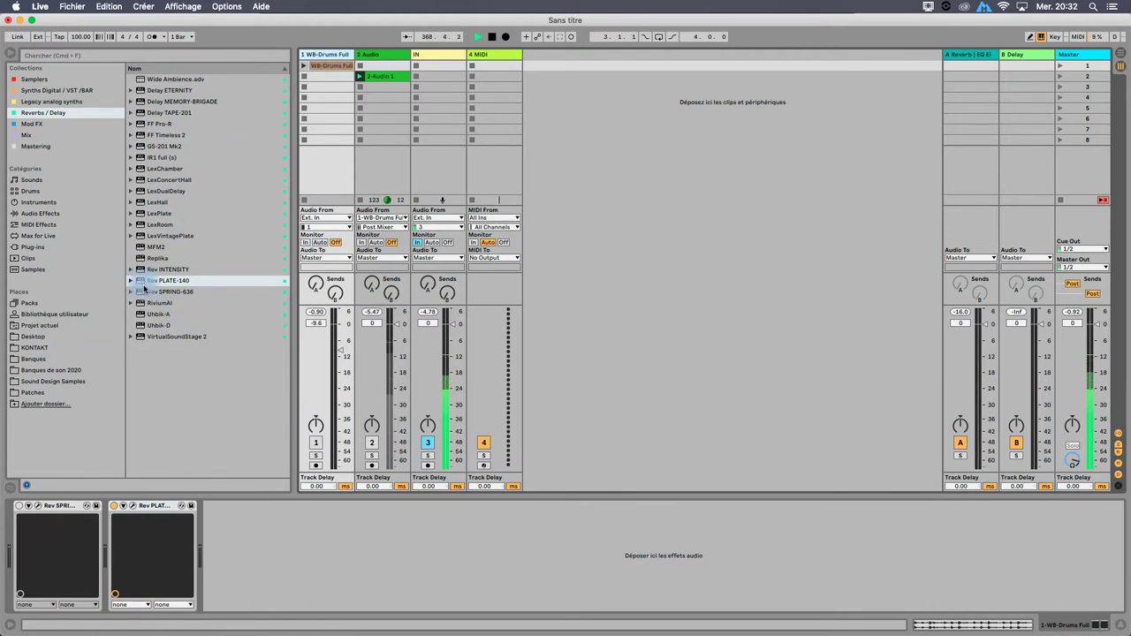
pyautogui.click(155, 507)
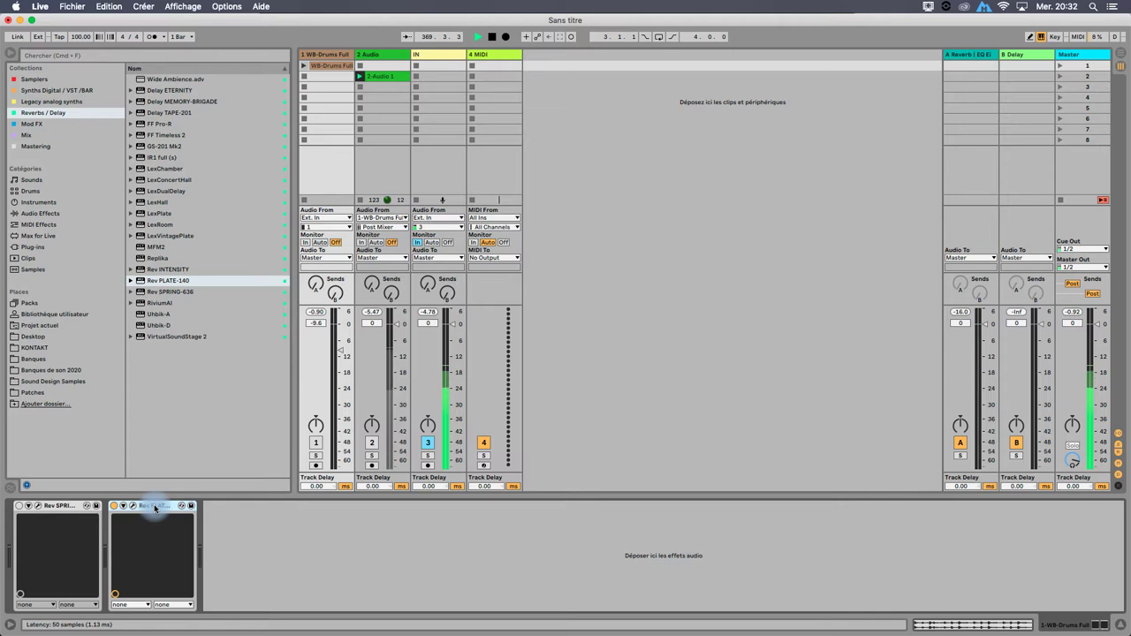
pyautogui.press('Delete')
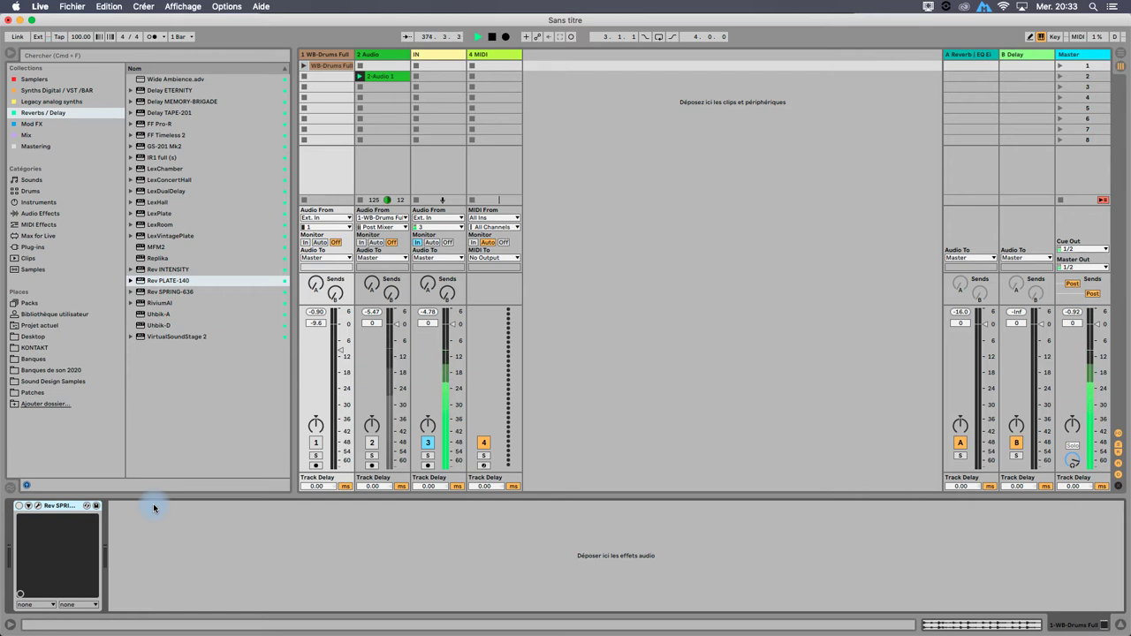
# - Add LexChamber to the drum track and set its category to Medium Chambers
pyautogui.click(320, 53)
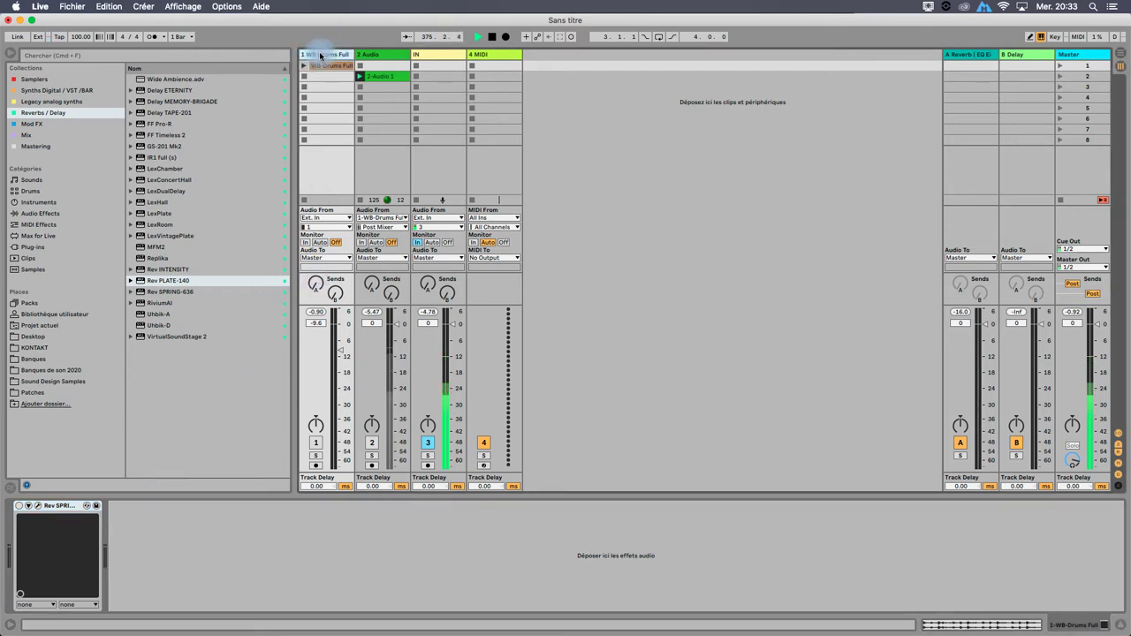
pyautogui.click(174, 168)
pyautogui.doubleClick(175, 168)
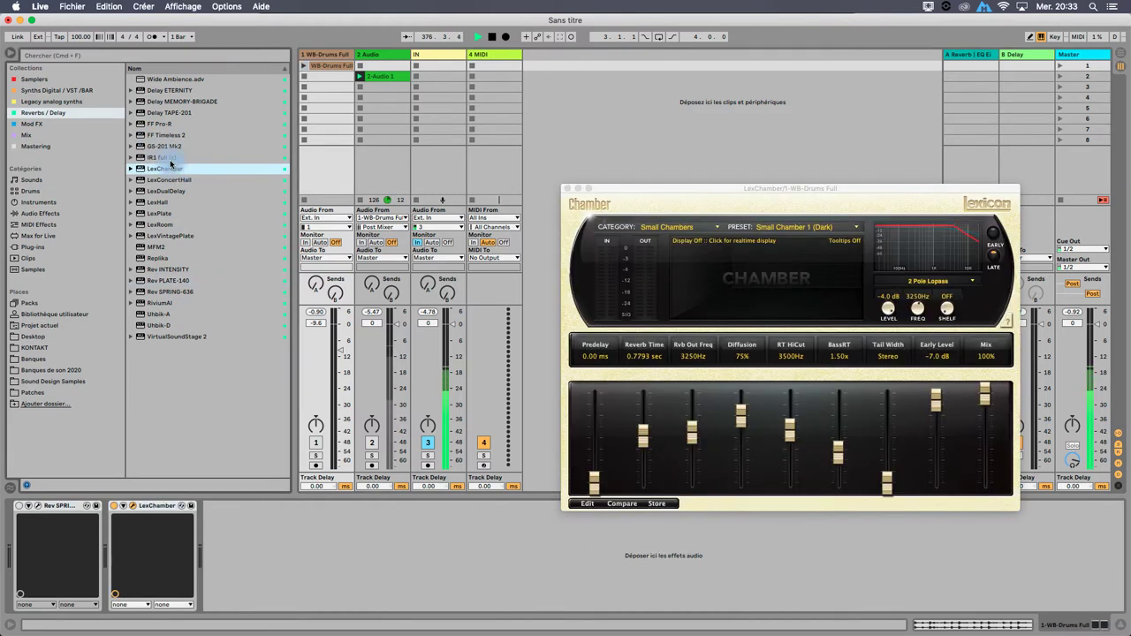
pyautogui.click(708, 228)
pyautogui.click(667, 239)
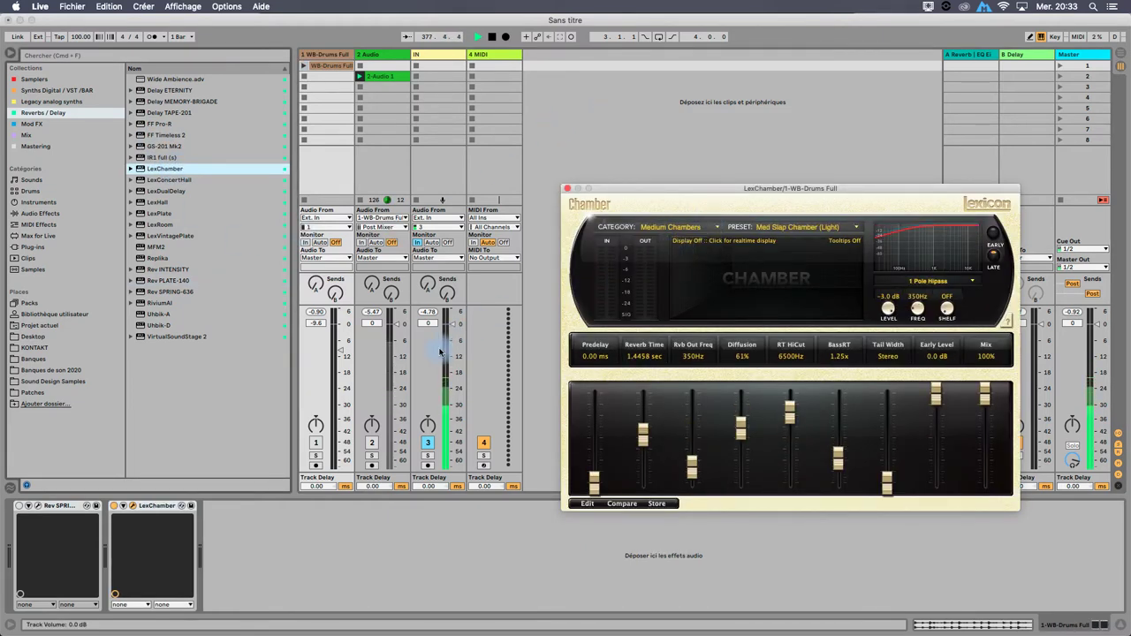
# - Audition LexChamber on the WB-Drums Full clip with the drum track's volume raised to -7.4 dB, and close the plug-in window
pyautogui.click(316, 441)
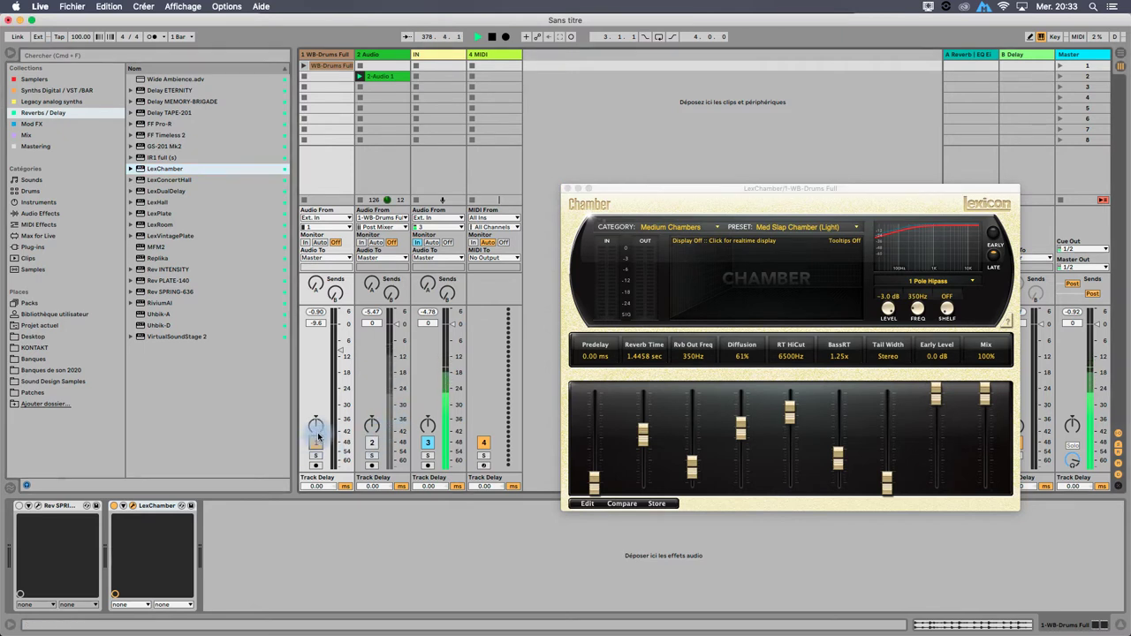
pyautogui.click(304, 66)
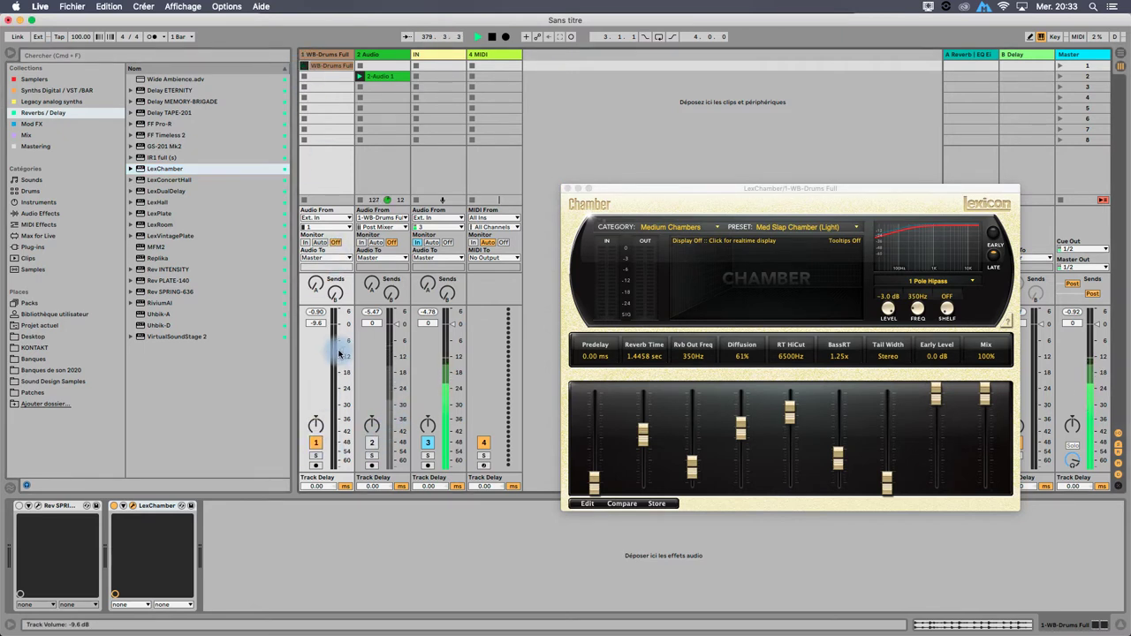
pyautogui.moveTo(340, 351); pyautogui.dragTo(344, 340)
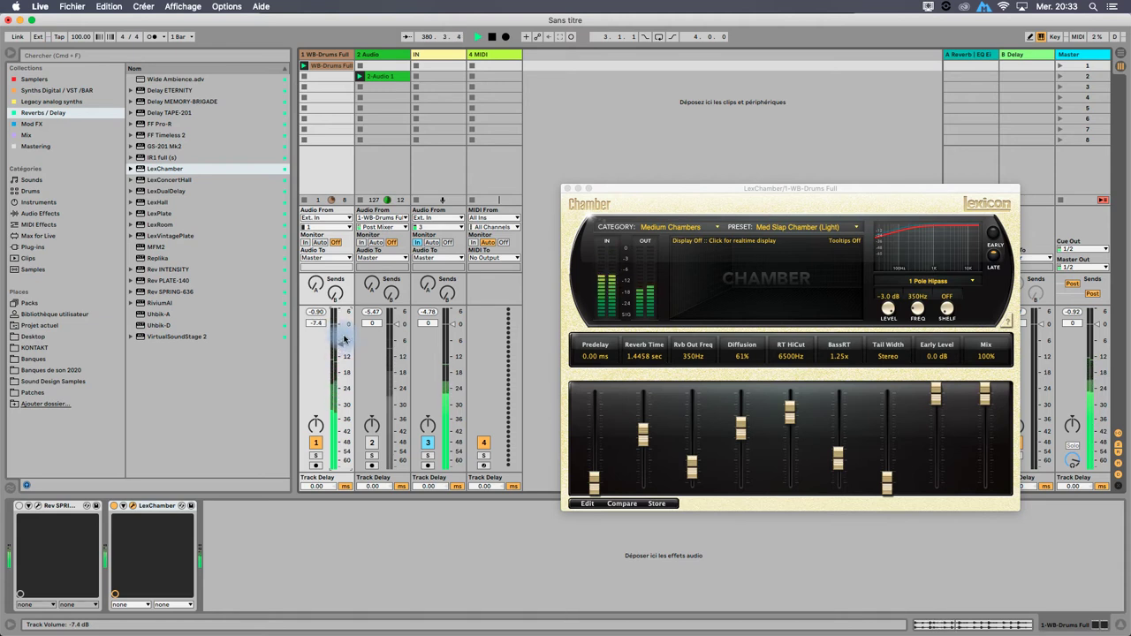
pyautogui.click(569, 189)
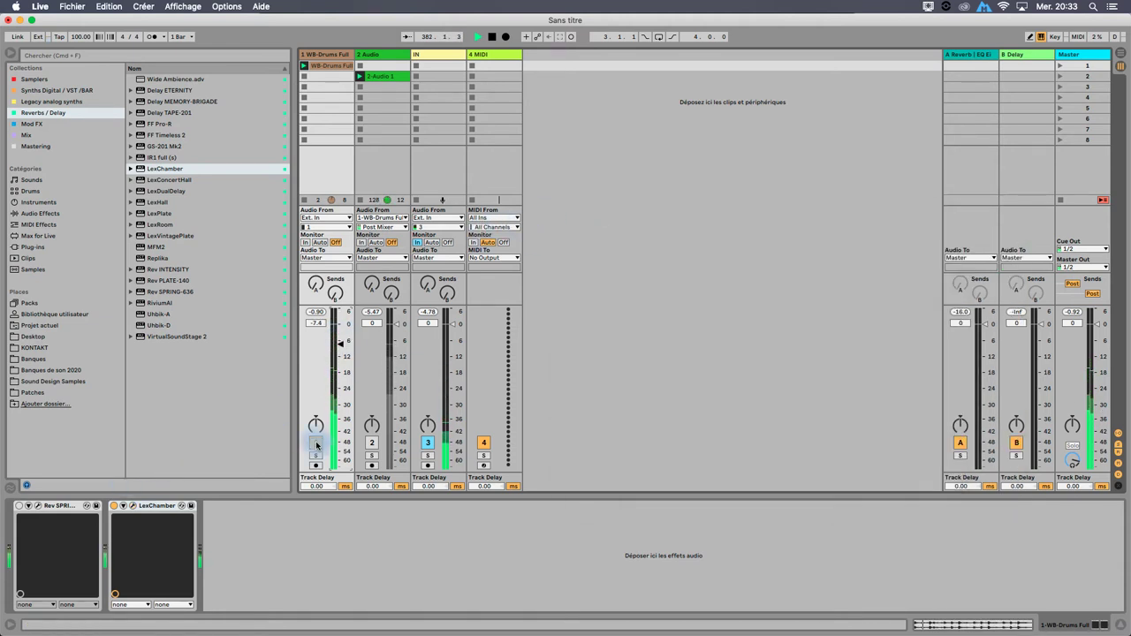
# - Bypass LexChamber and add LexHall after it on the drum track
pyautogui.click(185, 179)
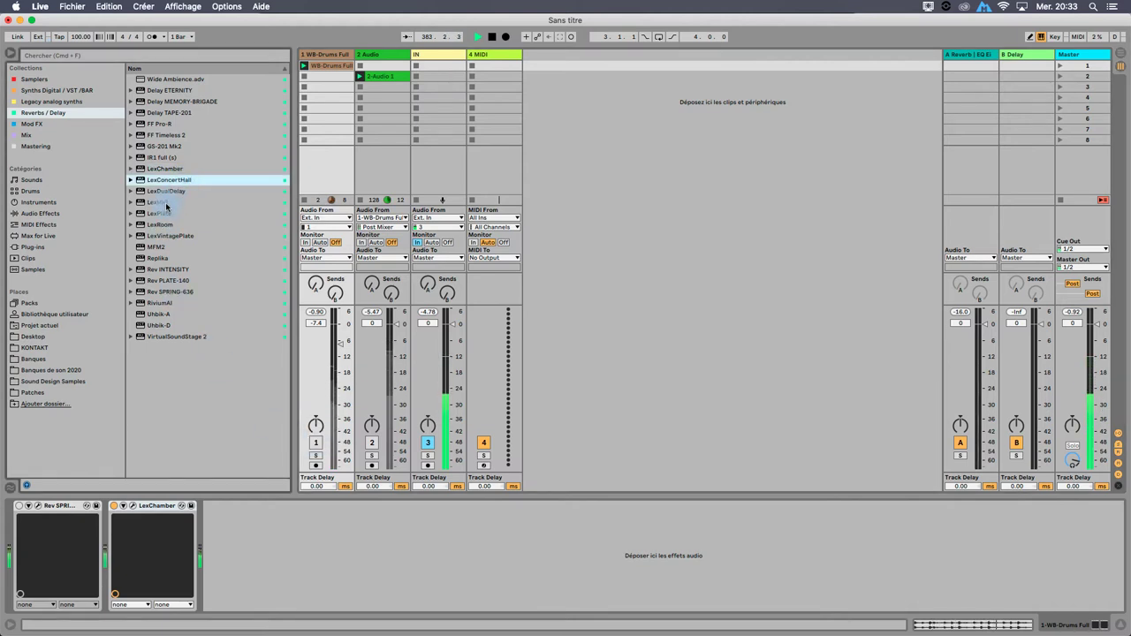
pyautogui.click(118, 499)
pyautogui.doubleClick(165, 202)
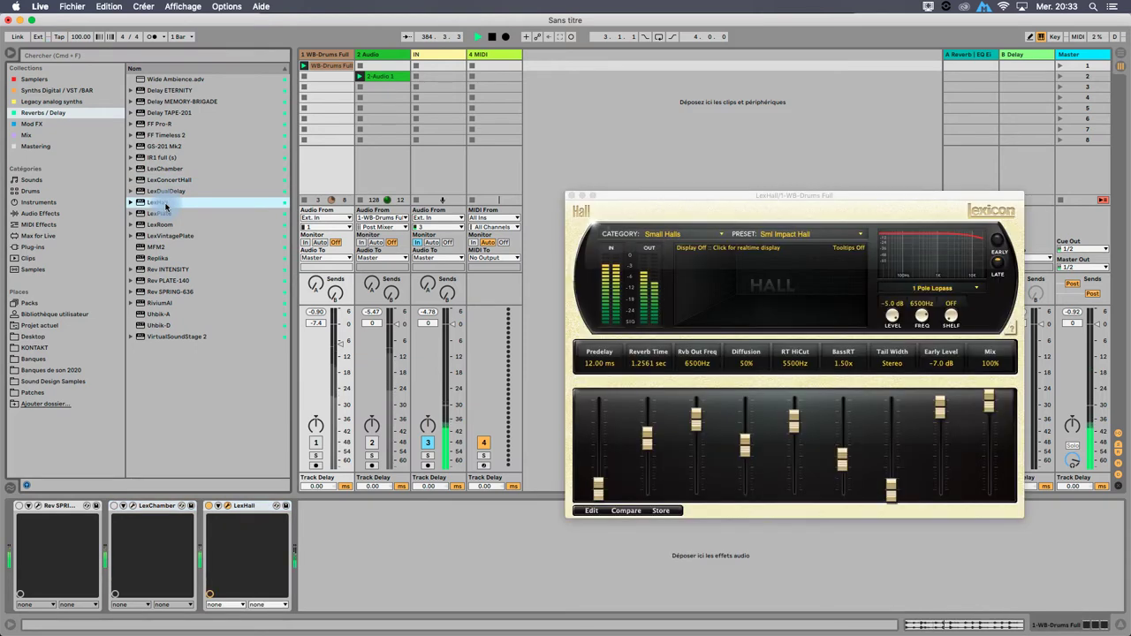
# - Audition the drum track with LexHall set to the Medium Halls category, and close the plug-in window
pyautogui.click(316, 442)
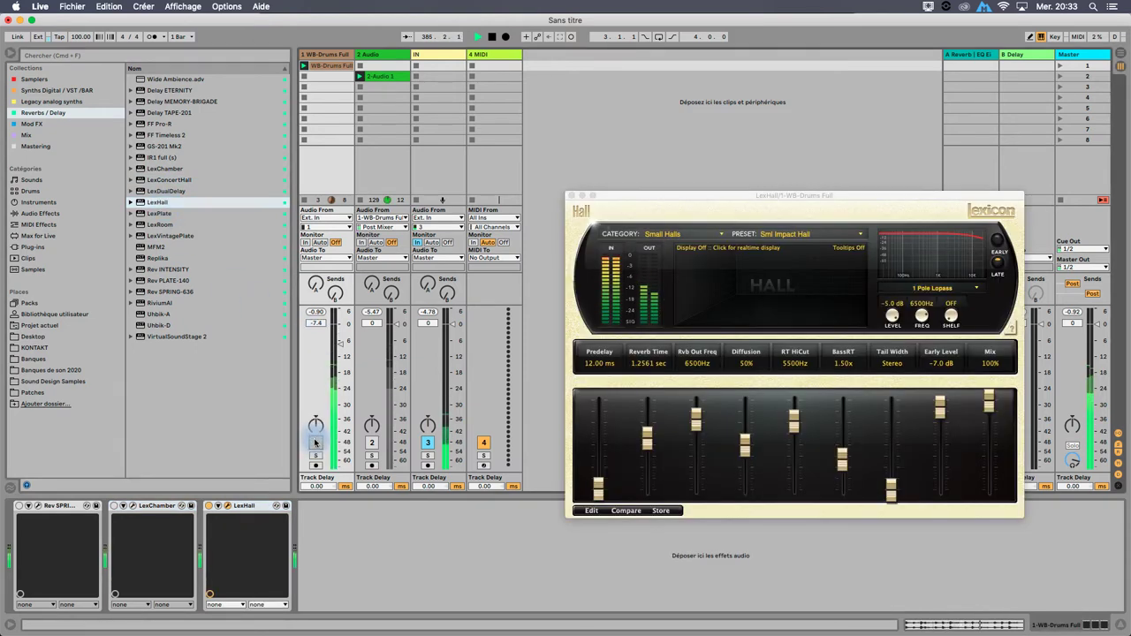
pyautogui.click(664, 235)
pyautogui.click(671, 280)
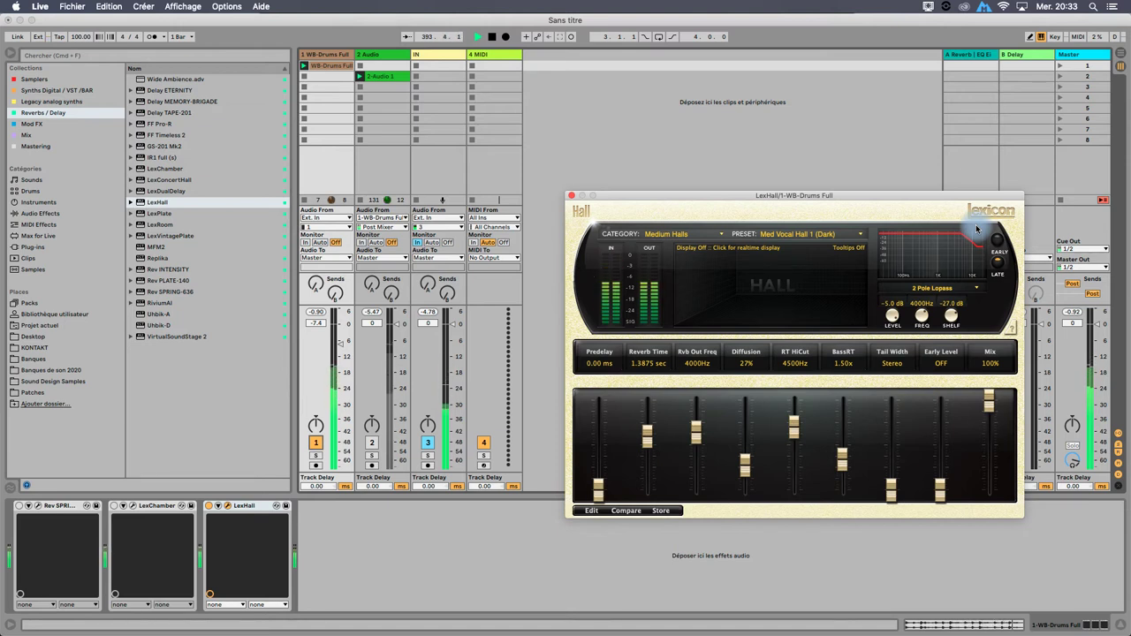
pyautogui.click(570, 195)
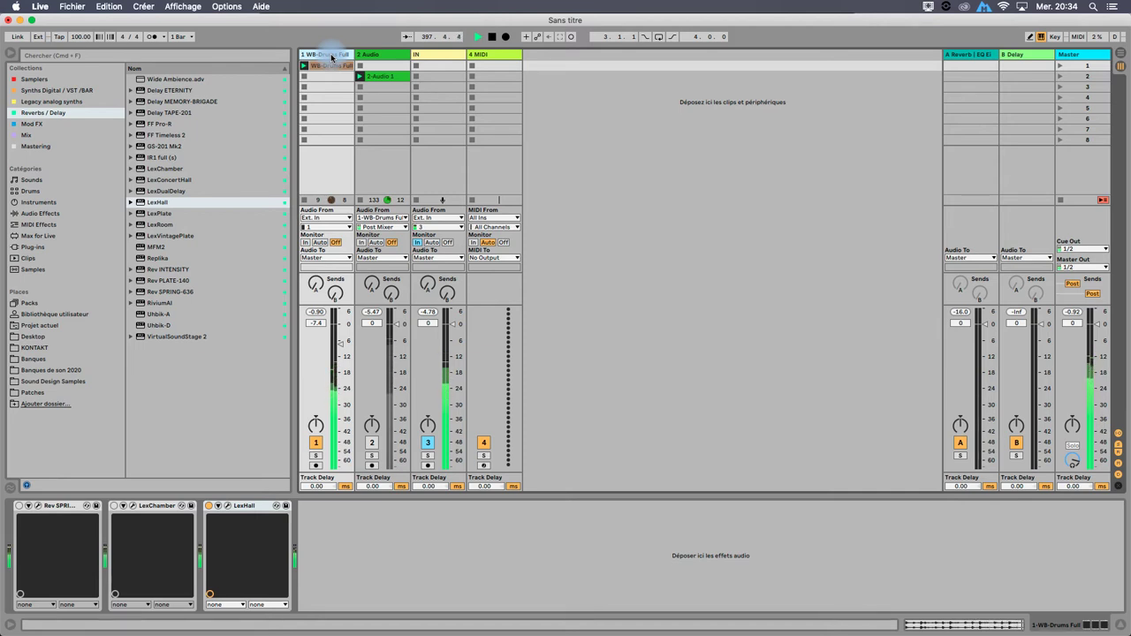
pyautogui.click(316, 443)
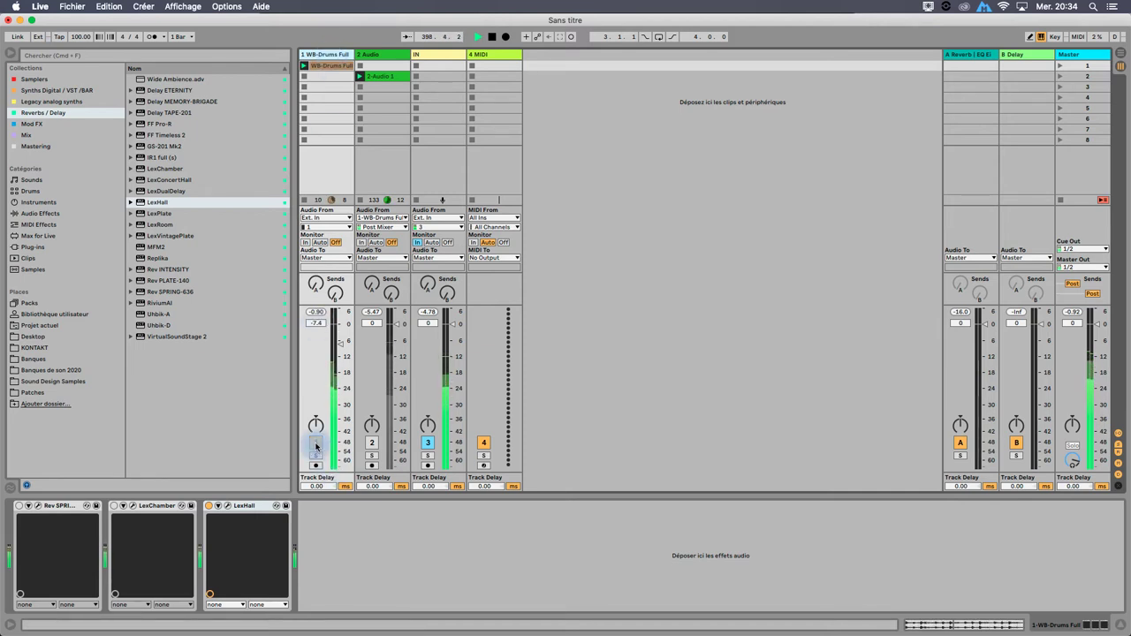
# - Bypass LexHall and add LexRoom after it on the drum track
pyautogui.click(209, 506)
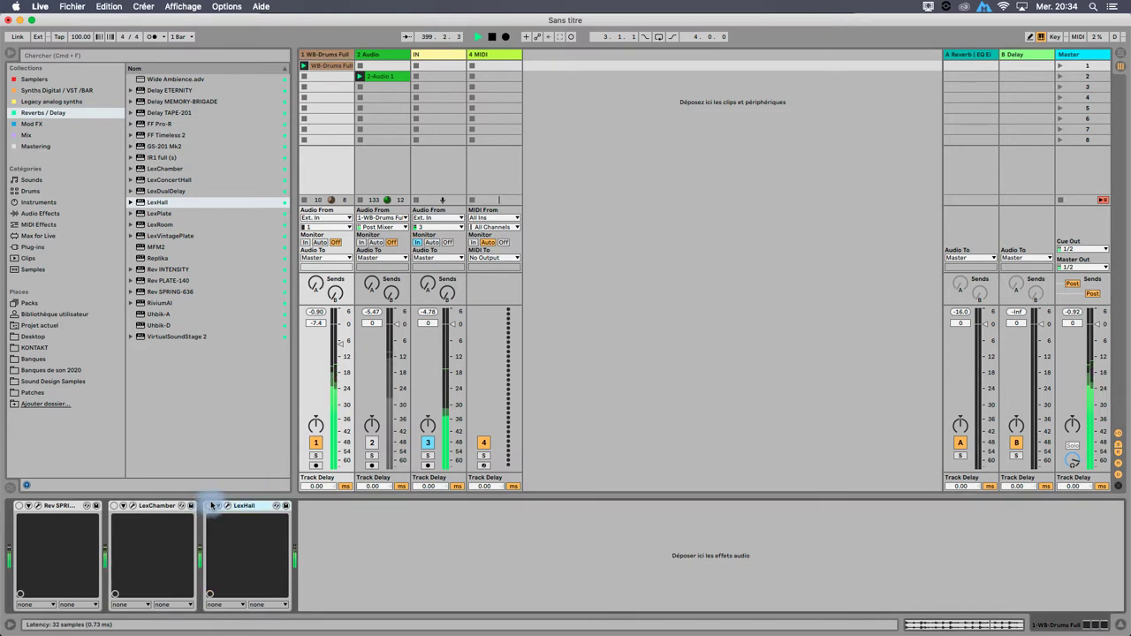
pyautogui.click(315, 444)
pyautogui.click(165, 224)
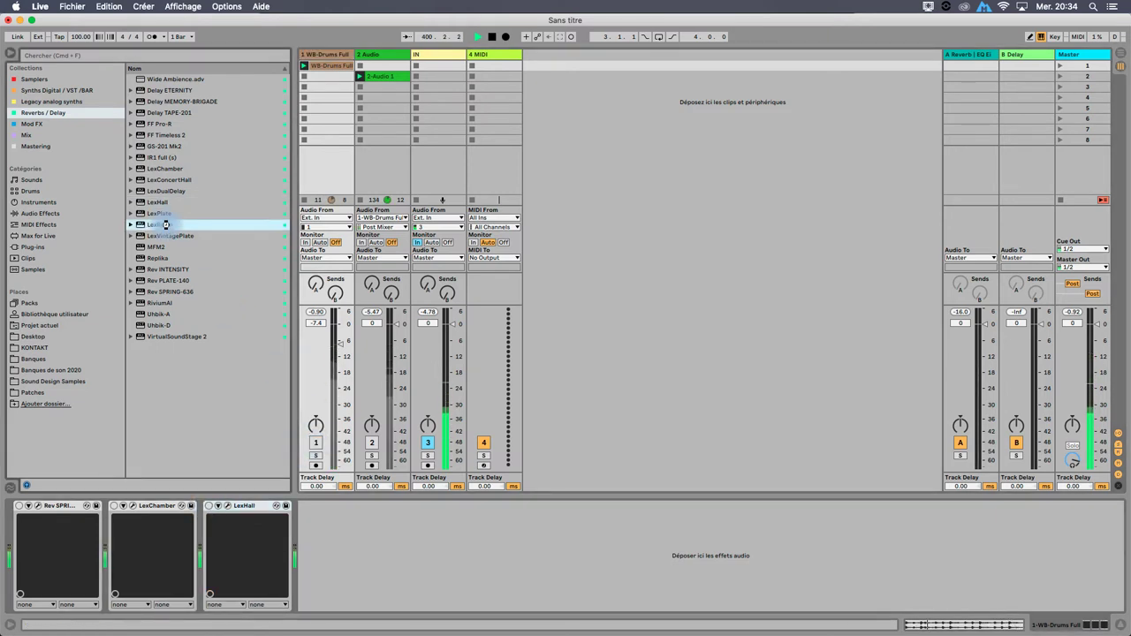
pyautogui.doubleClick(166, 224)
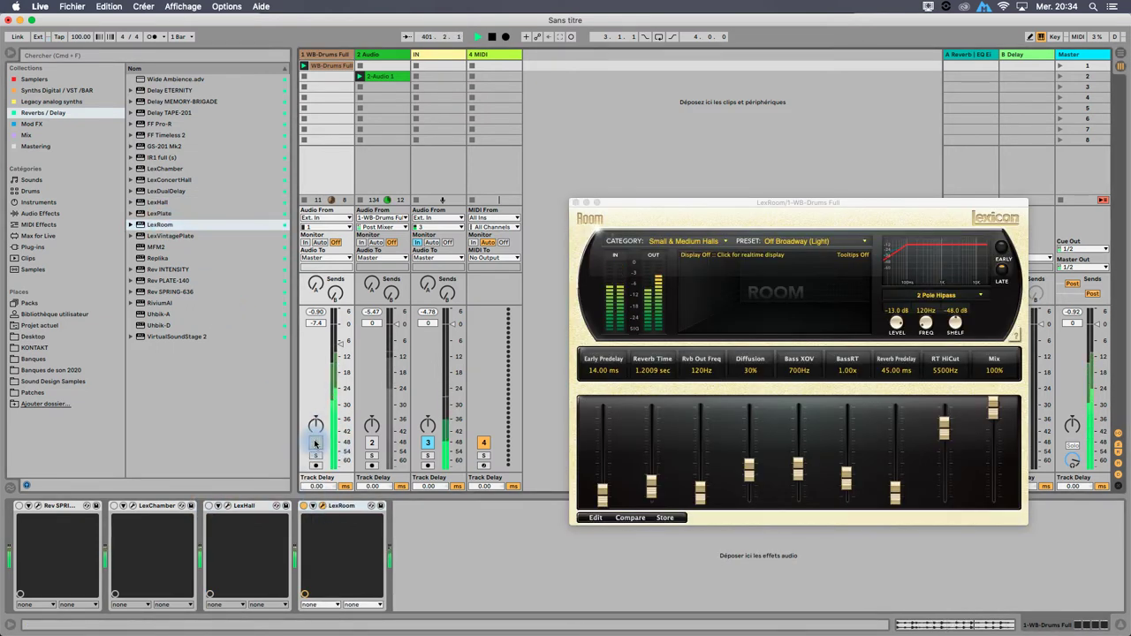
# - Audition the drum track with LexRoom set to the Drum Rooms category, leaving the track deactivated and the plug-in window closed
pyautogui.click(315, 444)
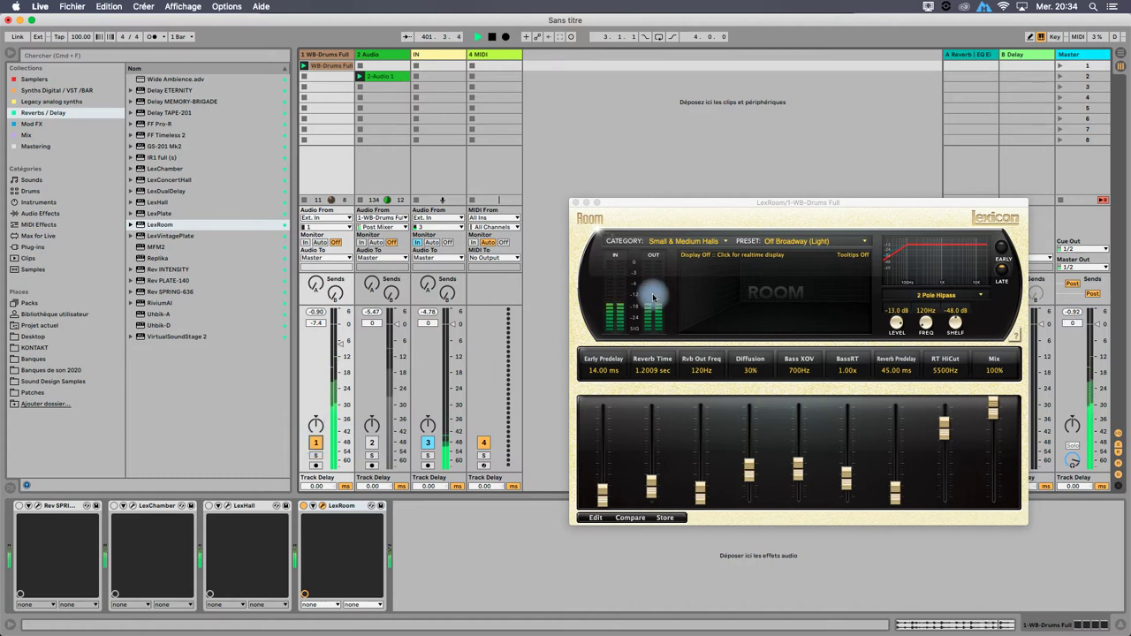
pyautogui.click(687, 242)
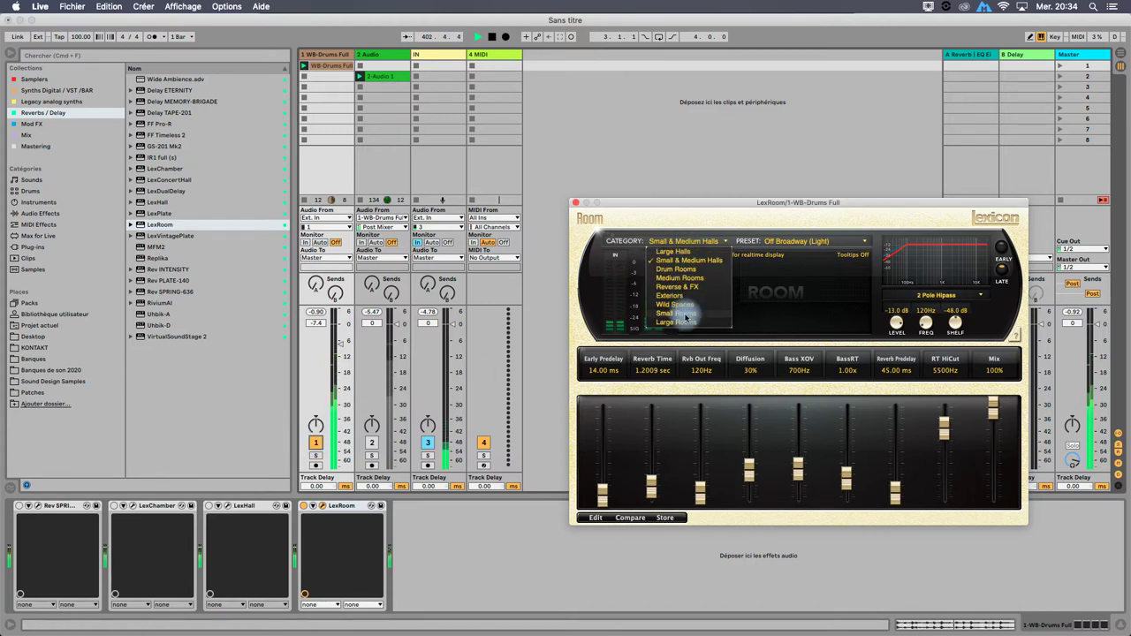
pyautogui.click(676, 269)
pyautogui.click(315, 442)
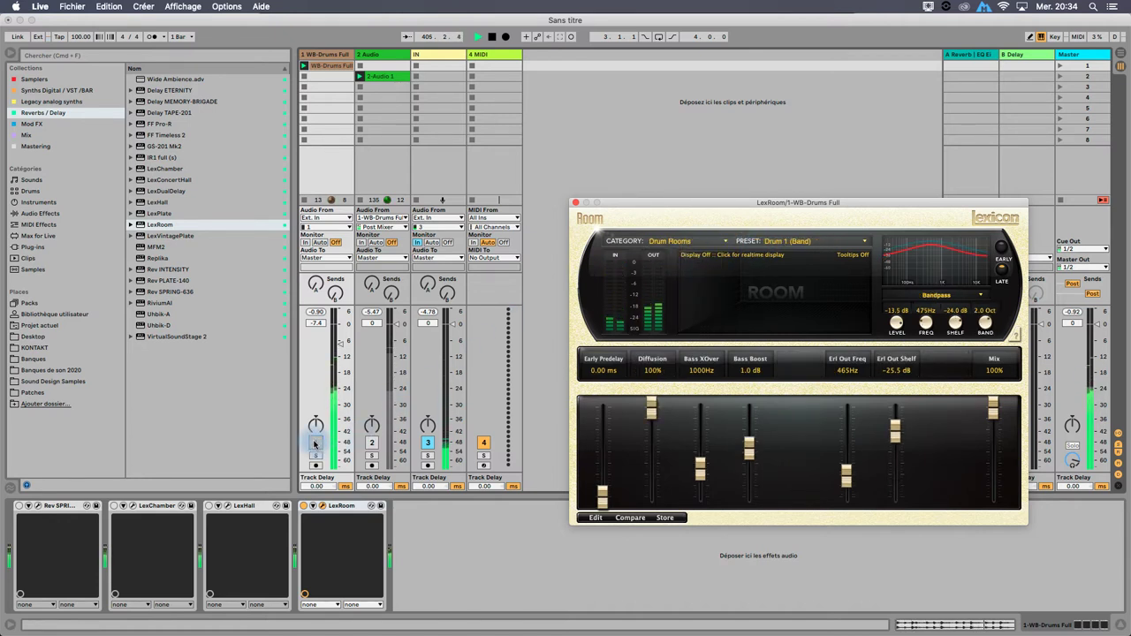
pyautogui.click(314, 443)
pyautogui.click(354, 548)
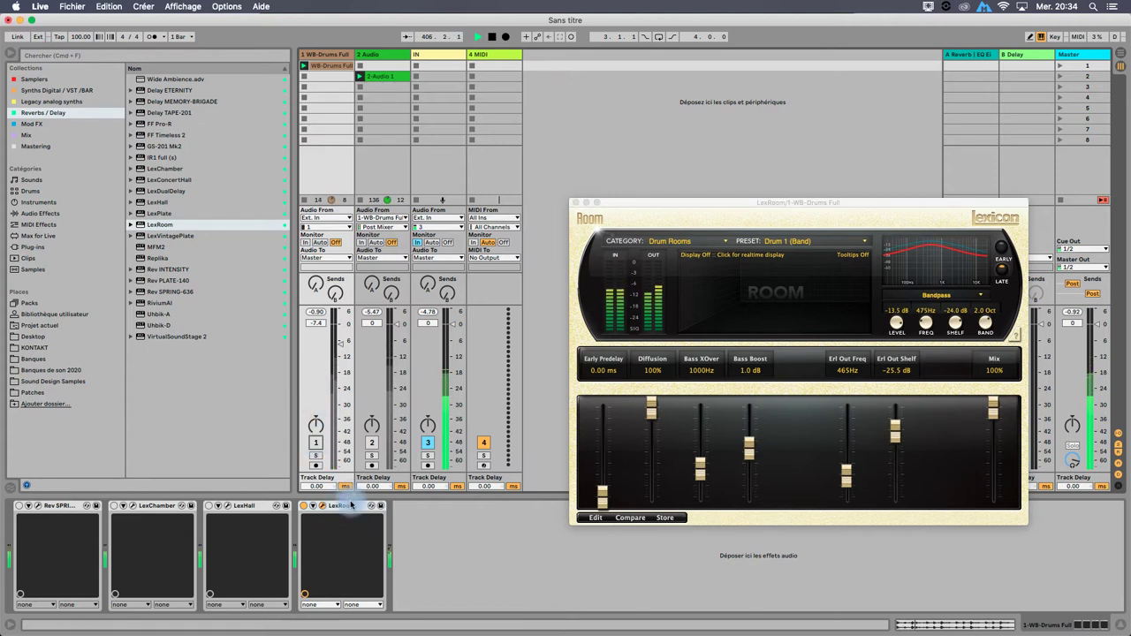
pyautogui.click(350, 505)
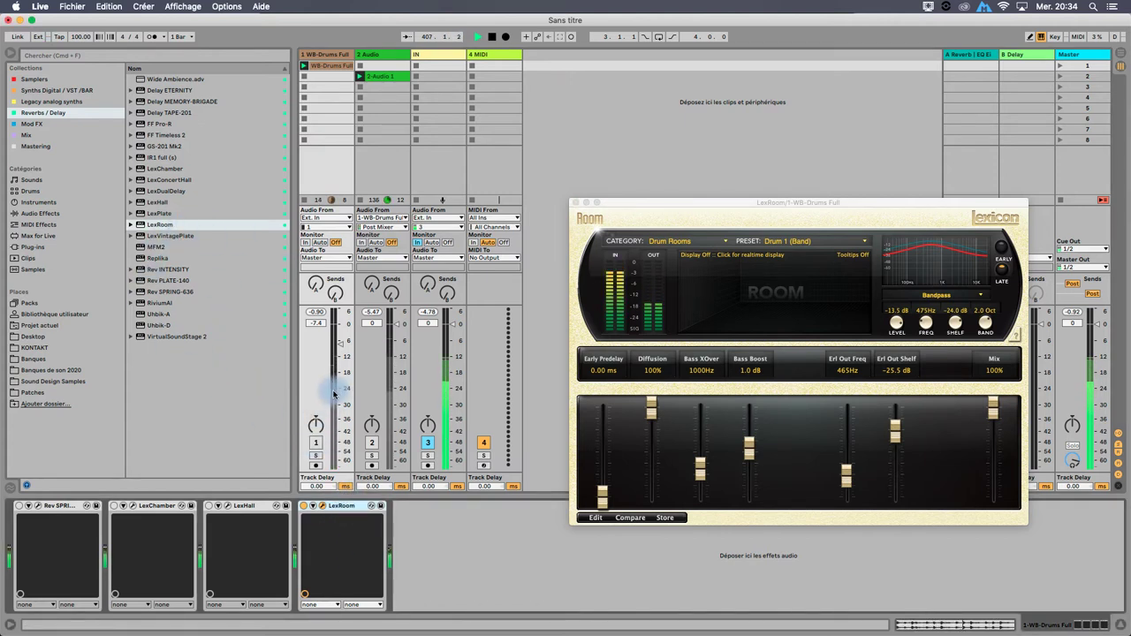
pyautogui.click(574, 202)
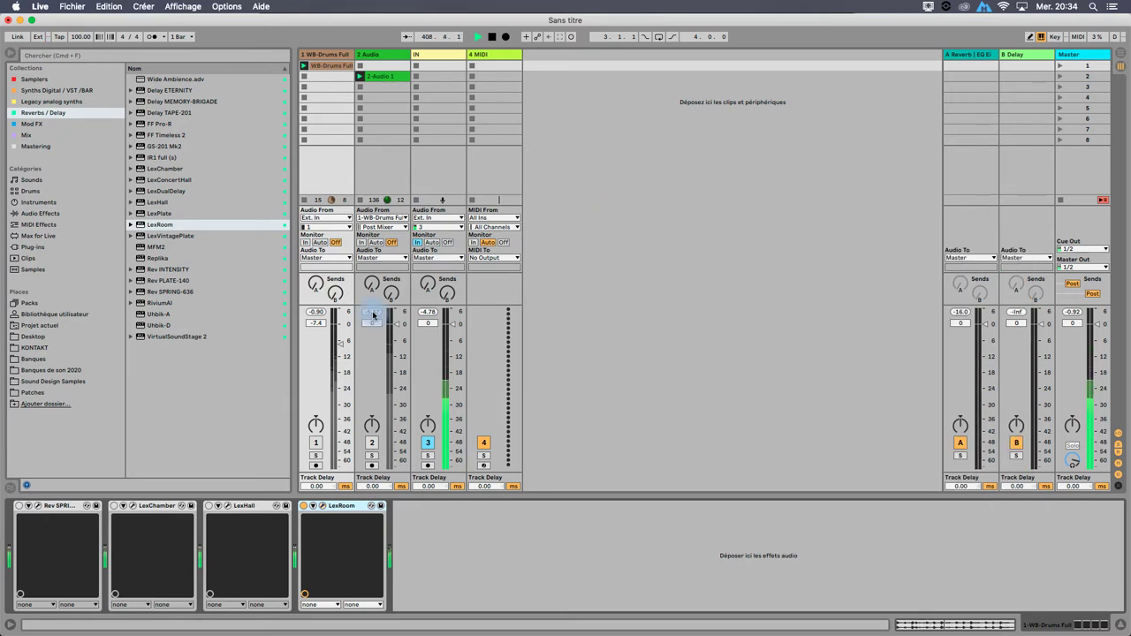
pyautogui.moveTo(159, 303); pyautogui.dragTo(161, 306)
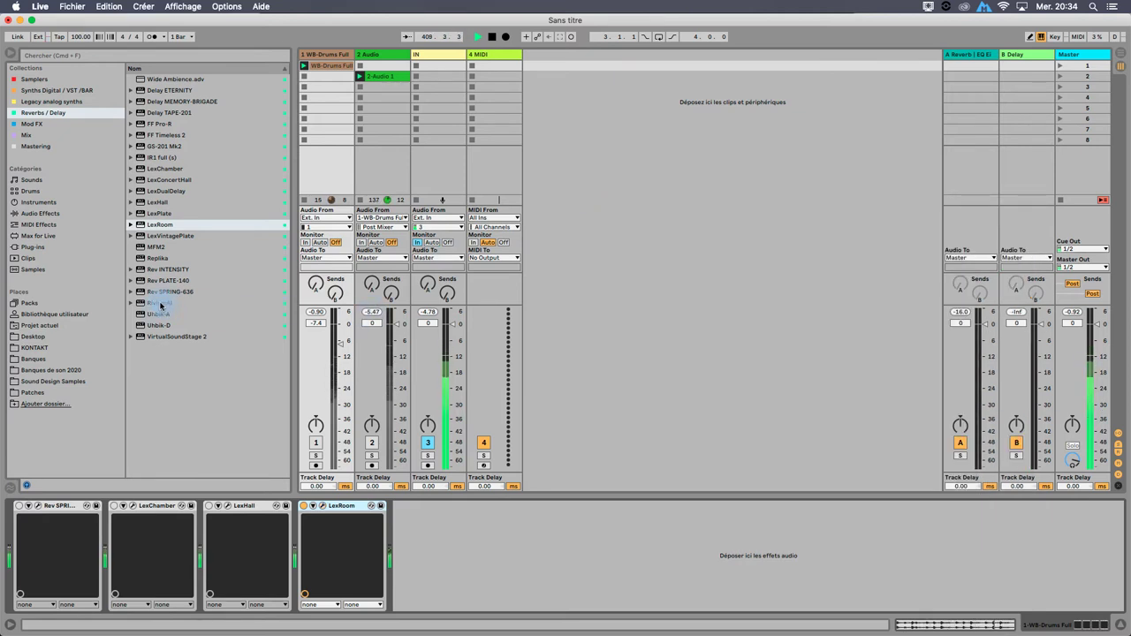
pyautogui.doubleClick(160, 303)
pyautogui.moveTo(712, 218); pyautogui.dragTo(566, 216)
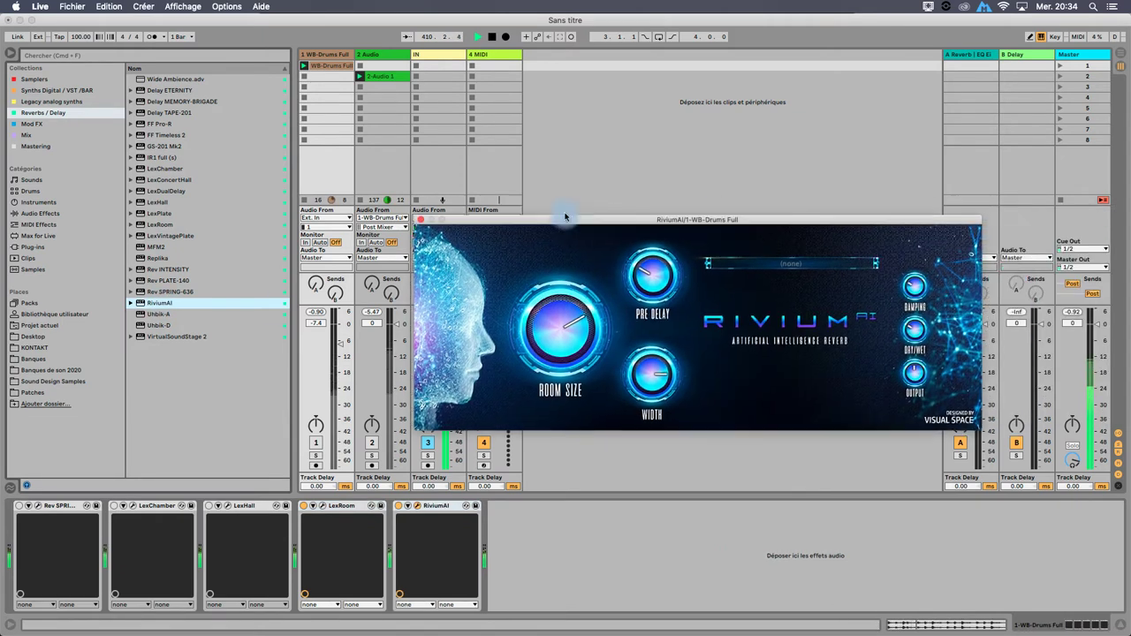
pyautogui.click(419, 219)
pyautogui.click(444, 502)
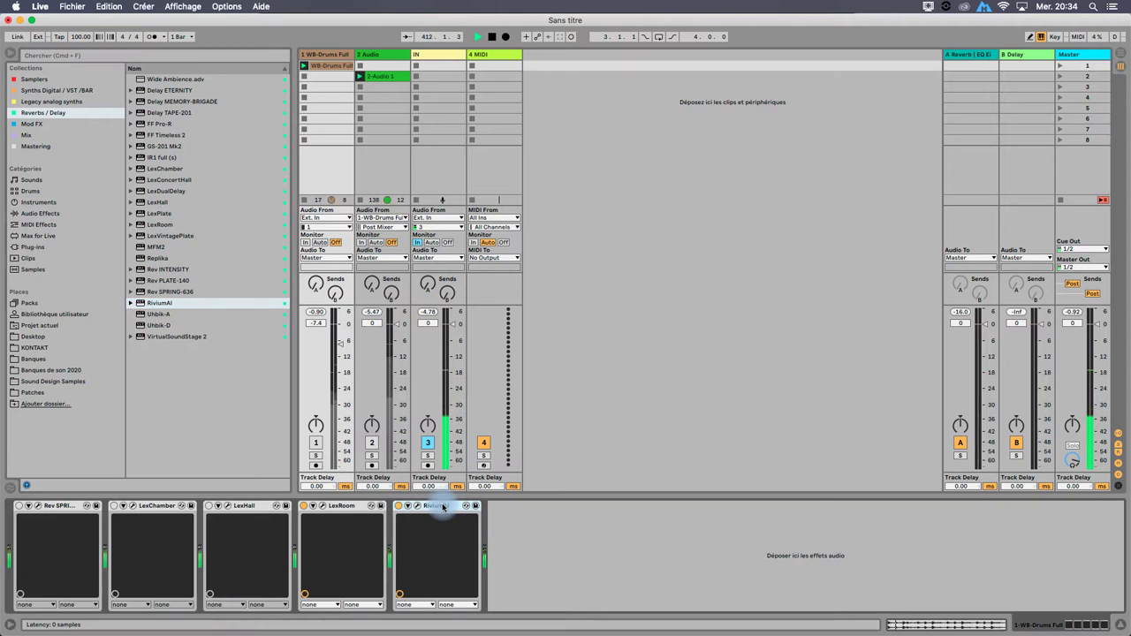
pyautogui.press('Delete')
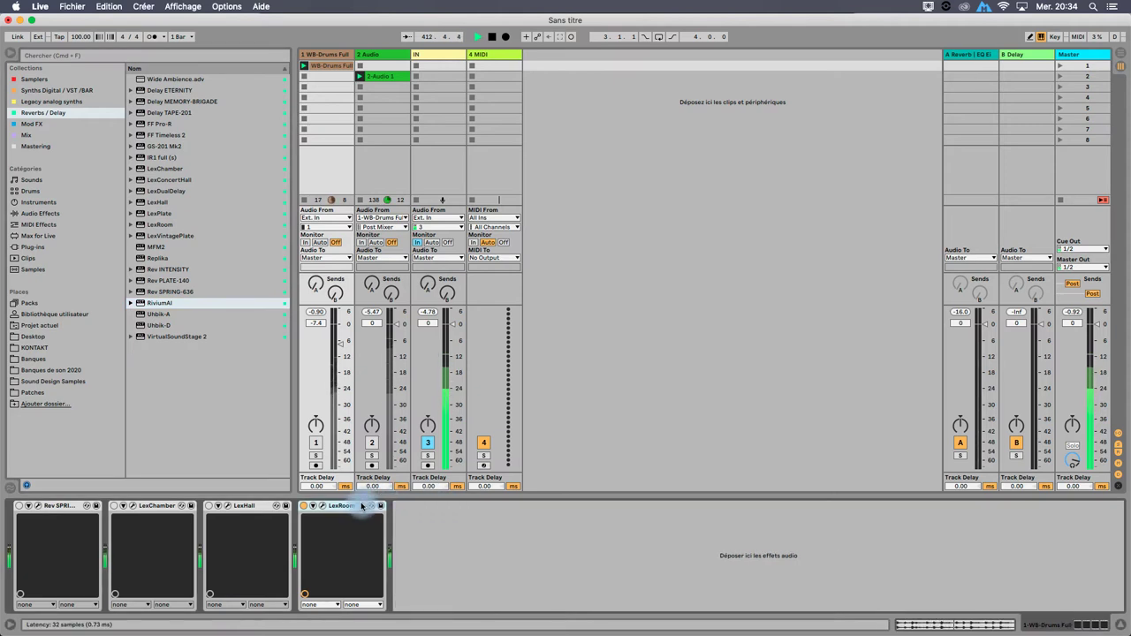
# - Delete LexRoom from the drum track and raise the track's volume to -6.3 dB
pyautogui.press('Delete')
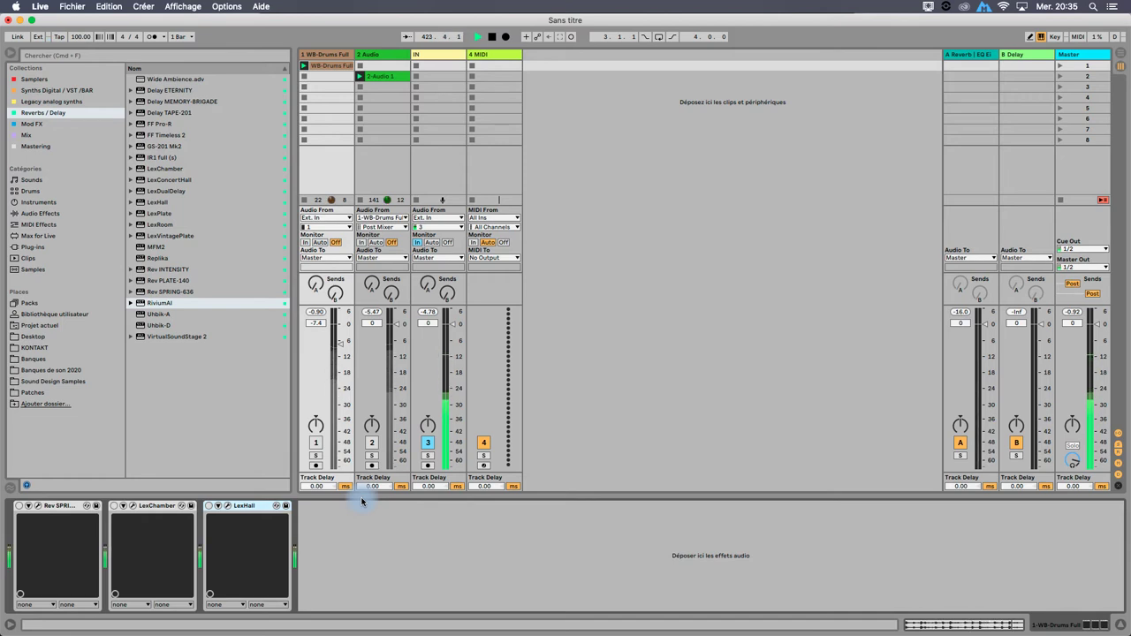
pyautogui.moveTo(341, 345); pyautogui.dragTo(340, 340)
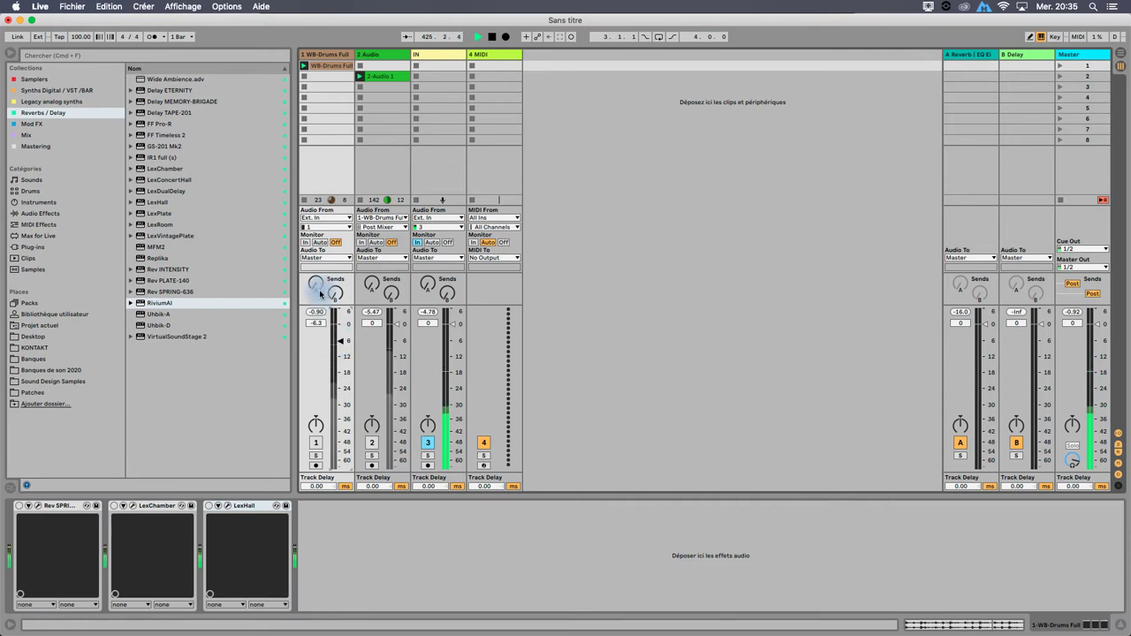
# - Examine the Reverb and EQ Eight chain on return track A, and return to the drum track's devices
pyautogui.click(970, 58)
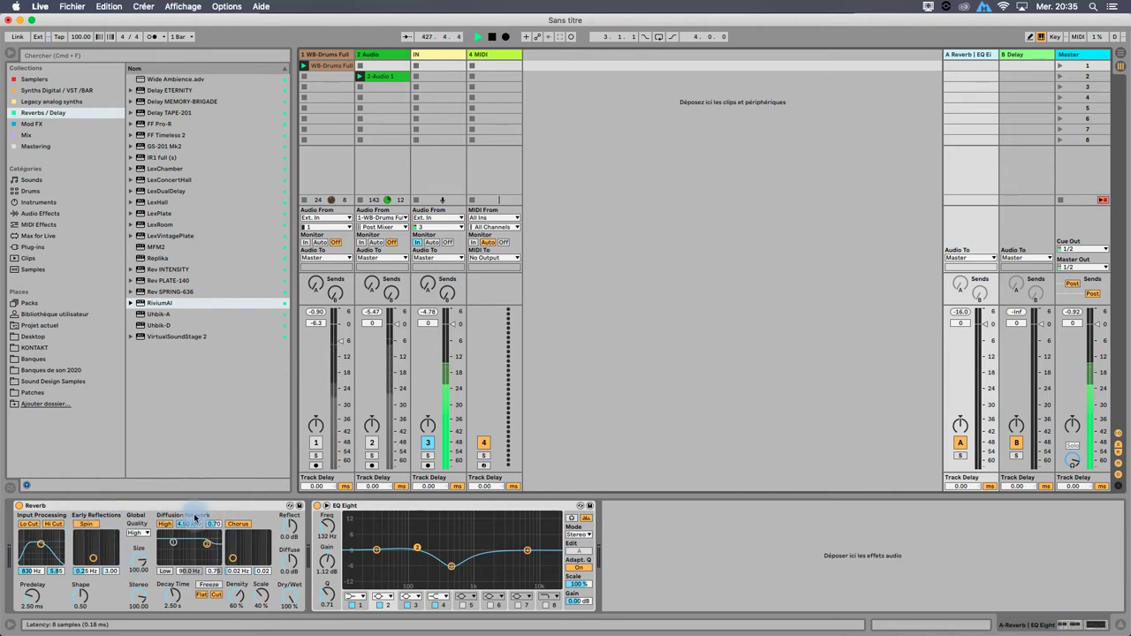
pyautogui.click(327, 53)
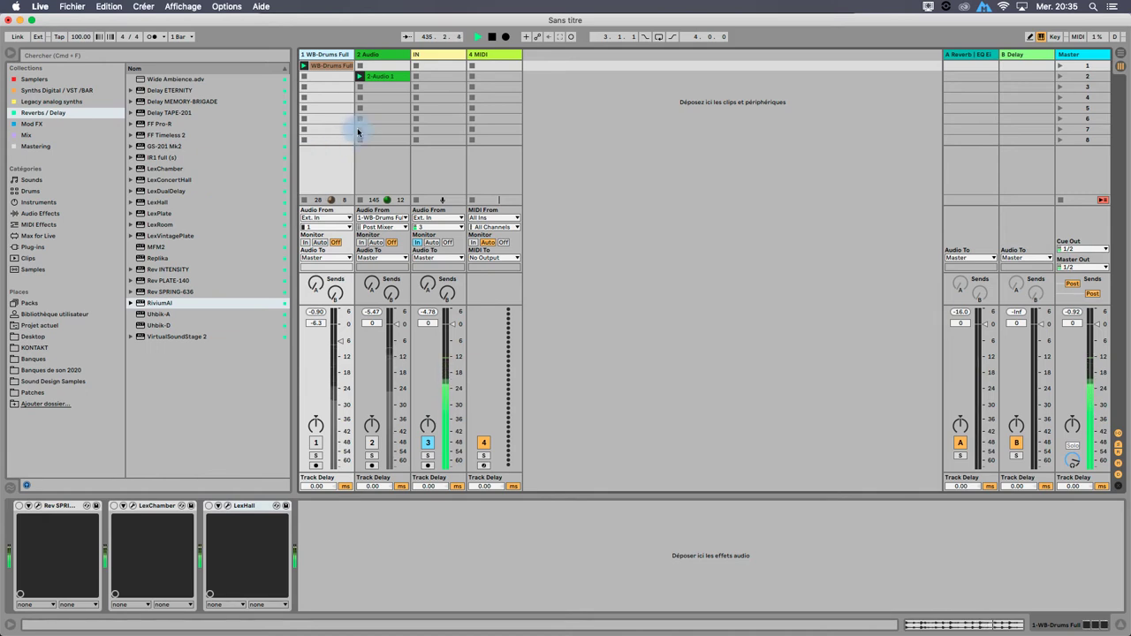
# - Add Live's built-in Reverb audio effect after LexHall on the drum track and set its Dry/Wet to 100%
pyautogui.click(374, 54)
pyautogui.click(340, 54)
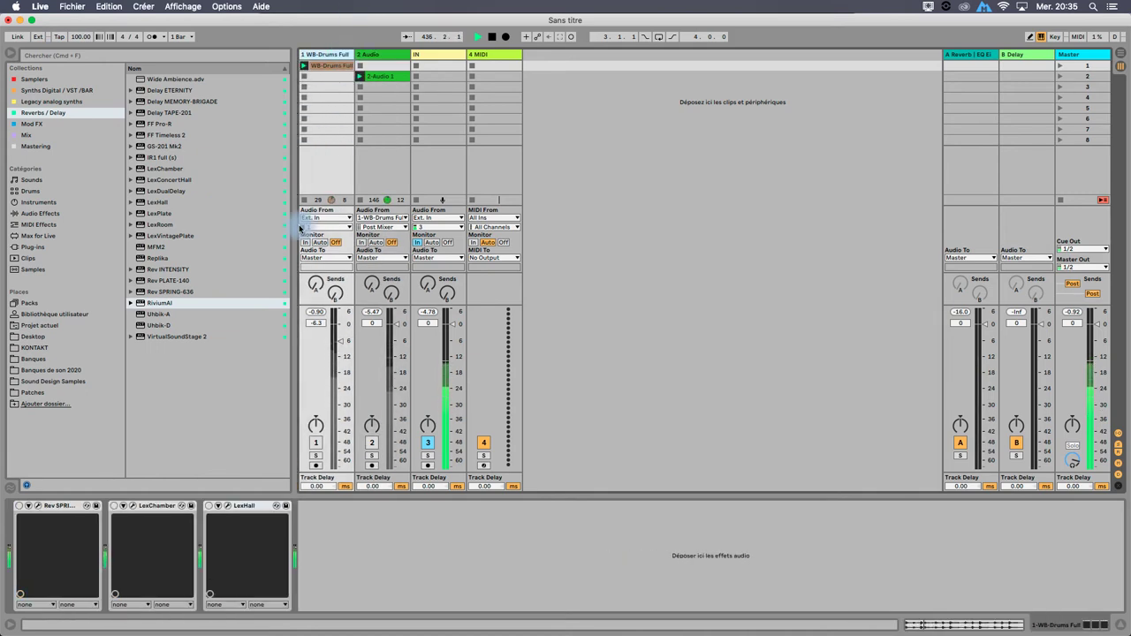
pyautogui.click(37, 214)
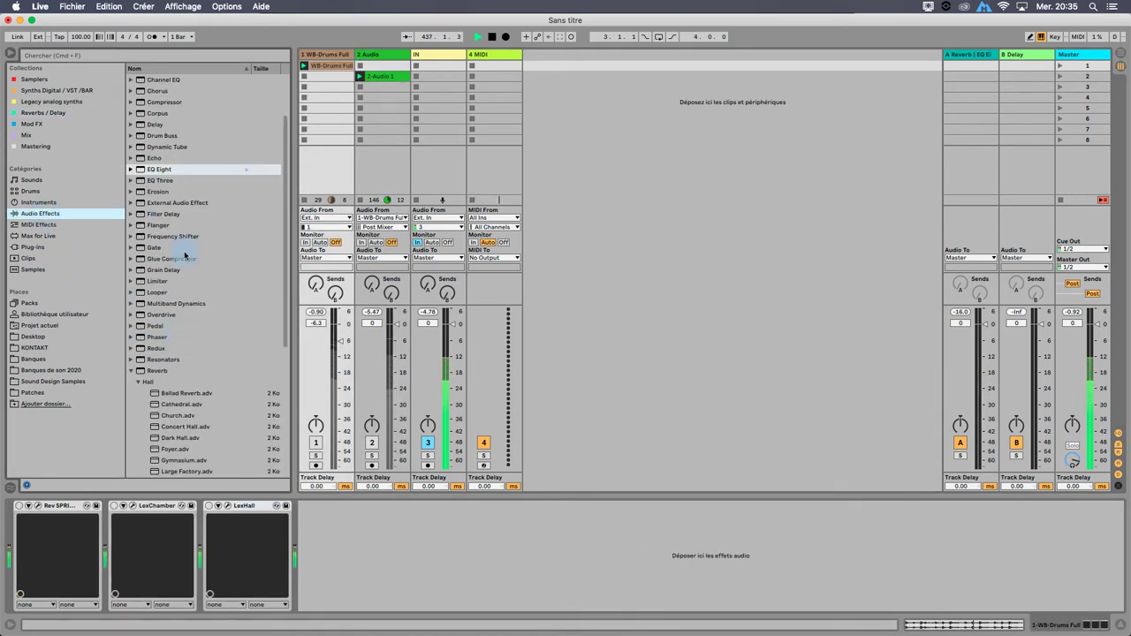
pyautogui.click(162, 370)
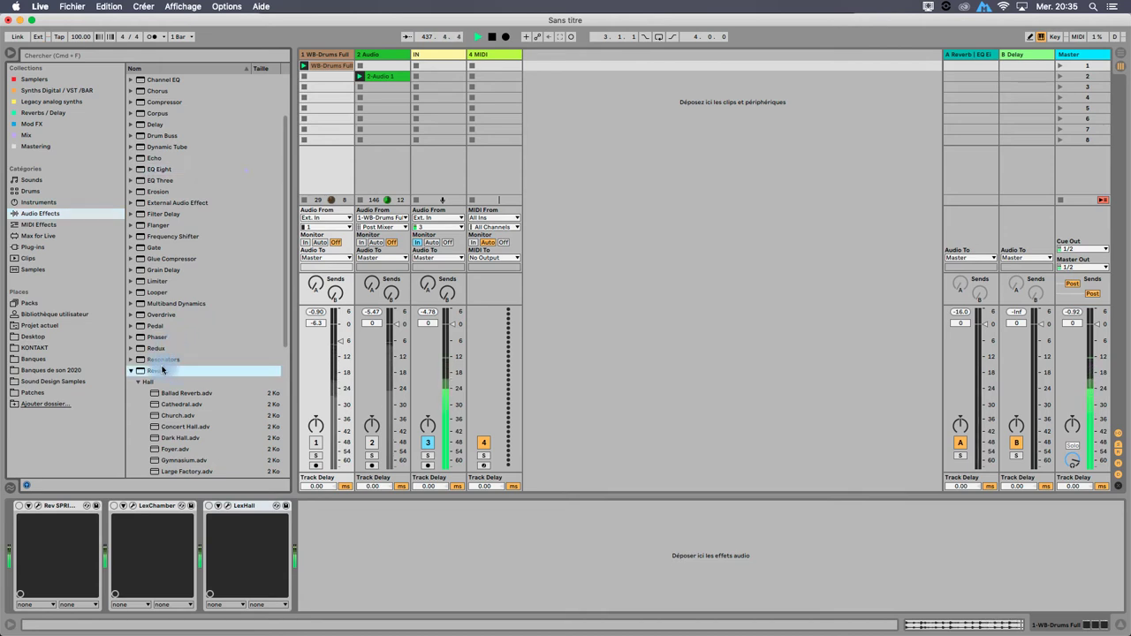
pyautogui.doubleClick(162, 370)
pyautogui.moveTo(574, 600)
pyautogui.mouseDown()
pyautogui.moveTo(574, 627)
pyautogui.moveTo(574, 581)
pyautogui.mouseUp()
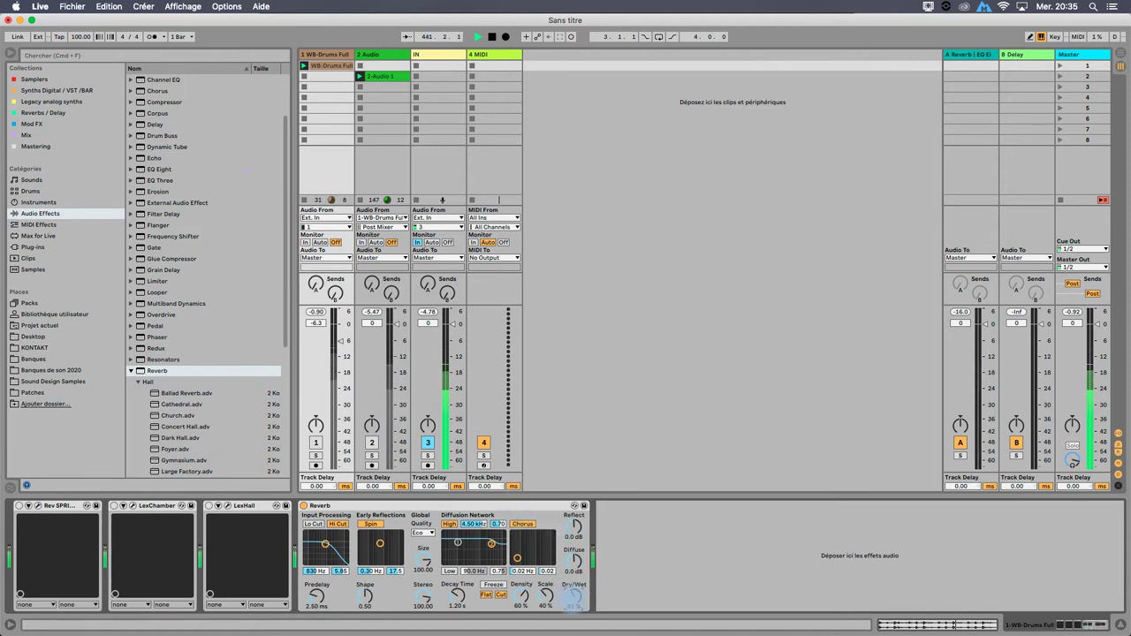
pyautogui.moveTo(574, 581); pyautogui.dragTo(574, 548)
pyautogui.moveTo(312, 279); pyautogui.dragTo(312, 257)
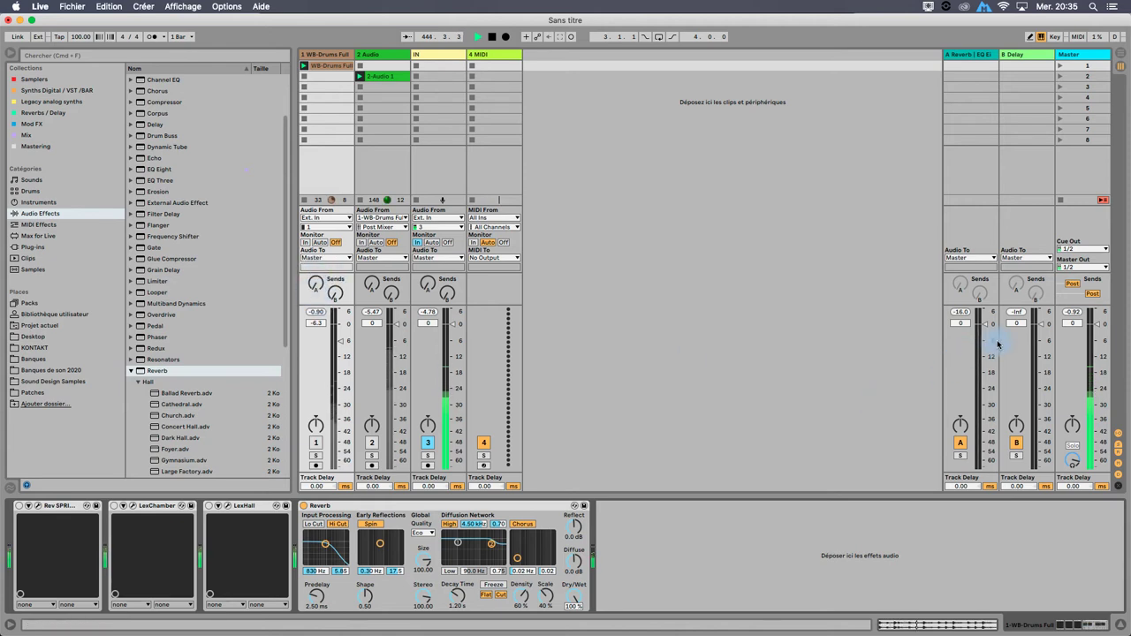
# - Shape the Reverb with a 743 ms decay, input filter at 2.53 kHz, high diffusion filter at 1.57 kHz and Reflect at -0.2 dB
pyautogui.moveTo(574, 596); pyautogui.dragTo(575, 609)
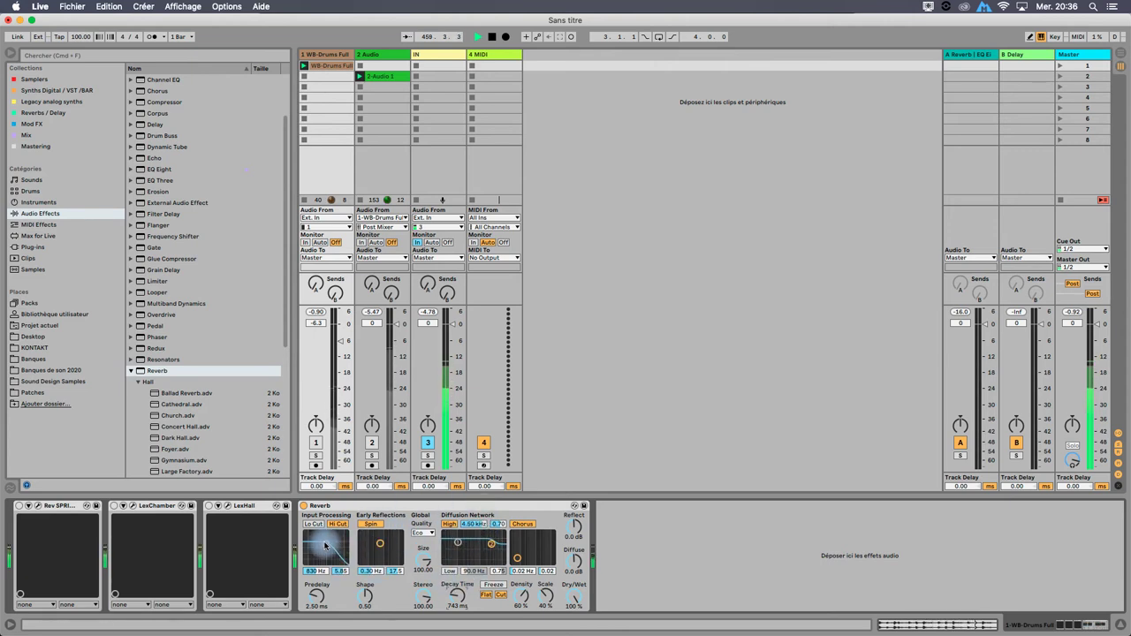
pyautogui.moveTo(325, 545); pyautogui.dragTo(318, 544)
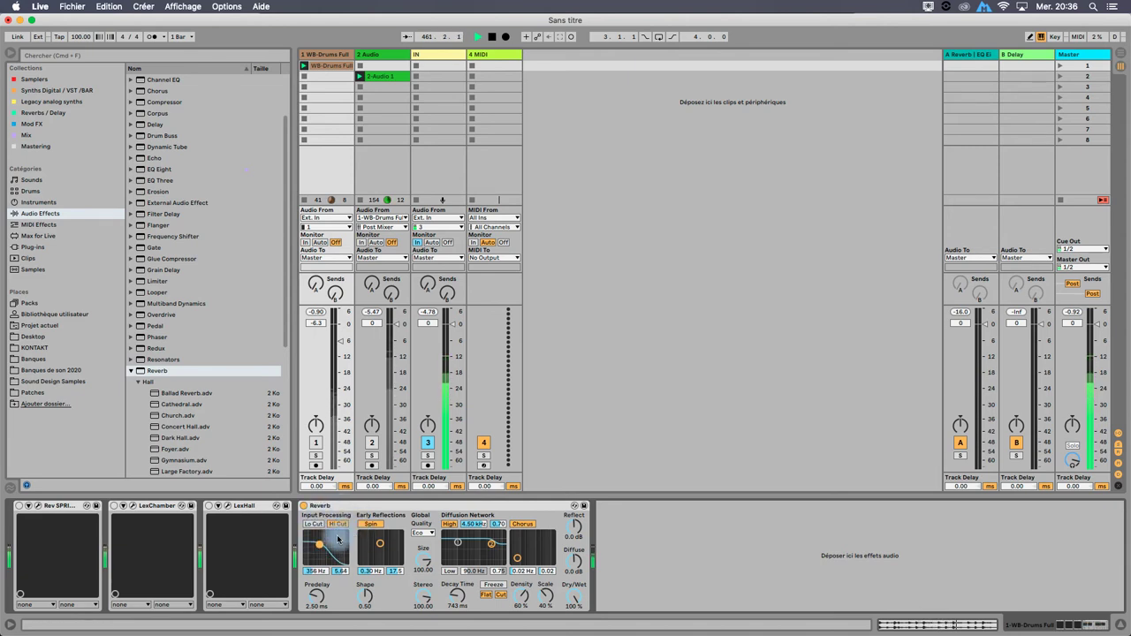
pyautogui.moveTo(485, 540); pyautogui.dragTo(482, 554)
pyautogui.moveTo(576, 529); pyautogui.dragTo(574, 545)
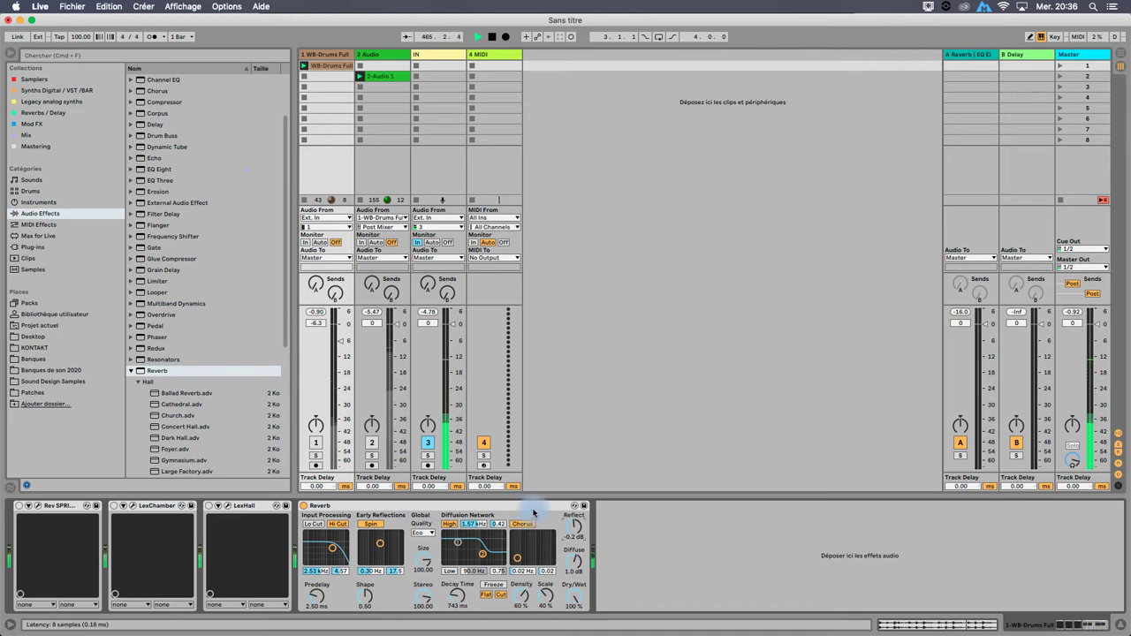
# - Collapse the Reverb preset folders in the browser and check the Rev SPRING-636 plug-in's settings on the drum track
pyautogui.moveTo(149, 395)
pyautogui.mouseDown()
pyautogui.moveTo(138, 367)
pyautogui.moveTo(157, 381)
pyautogui.mouseUp()
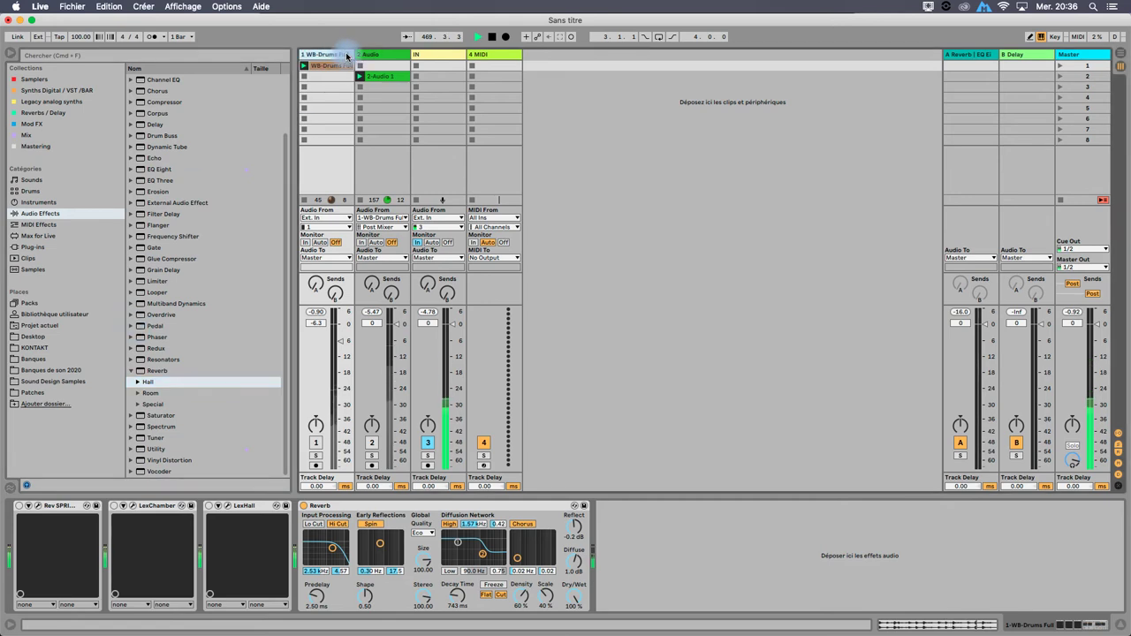
pyautogui.click(130, 370)
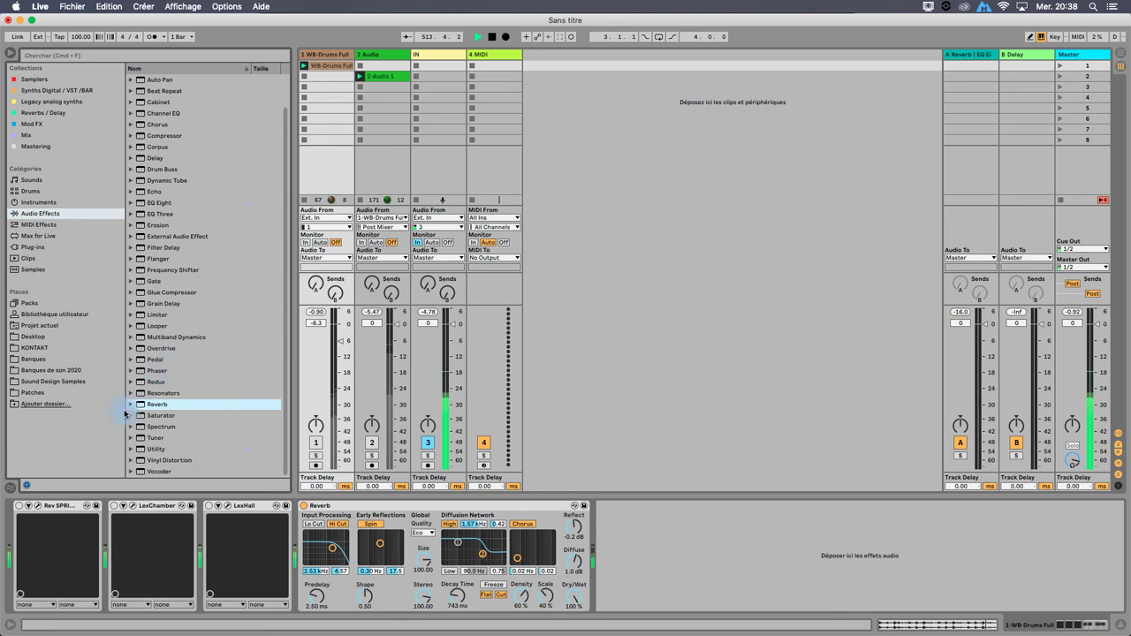
pyautogui.click(38, 506)
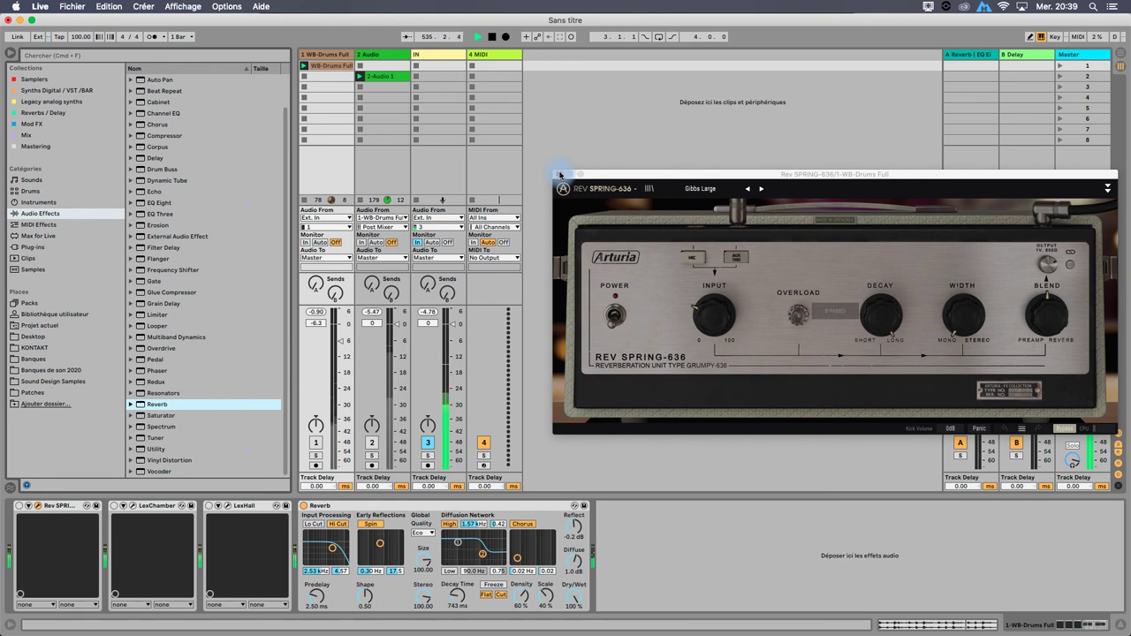
pyautogui.click(559, 174)
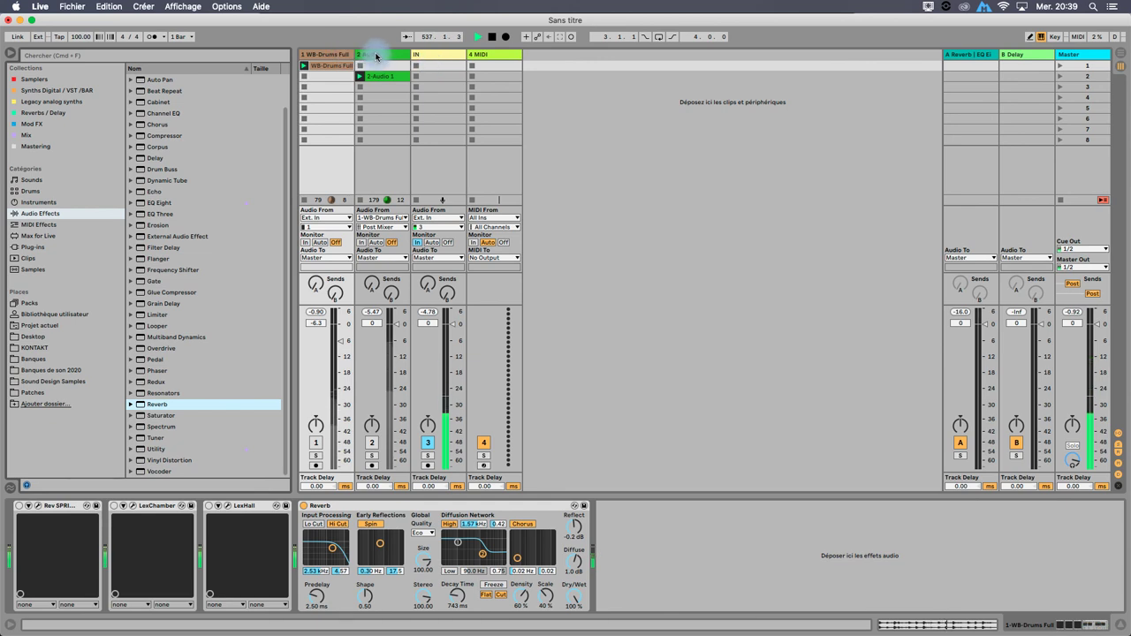
# - Set the drum track Reverb's Dry/Wet to 93% and its decay time to 851 ms, keeping the track's devices in view
pyautogui.moveTo(574, 599); pyautogui.dragTo(574, 604)
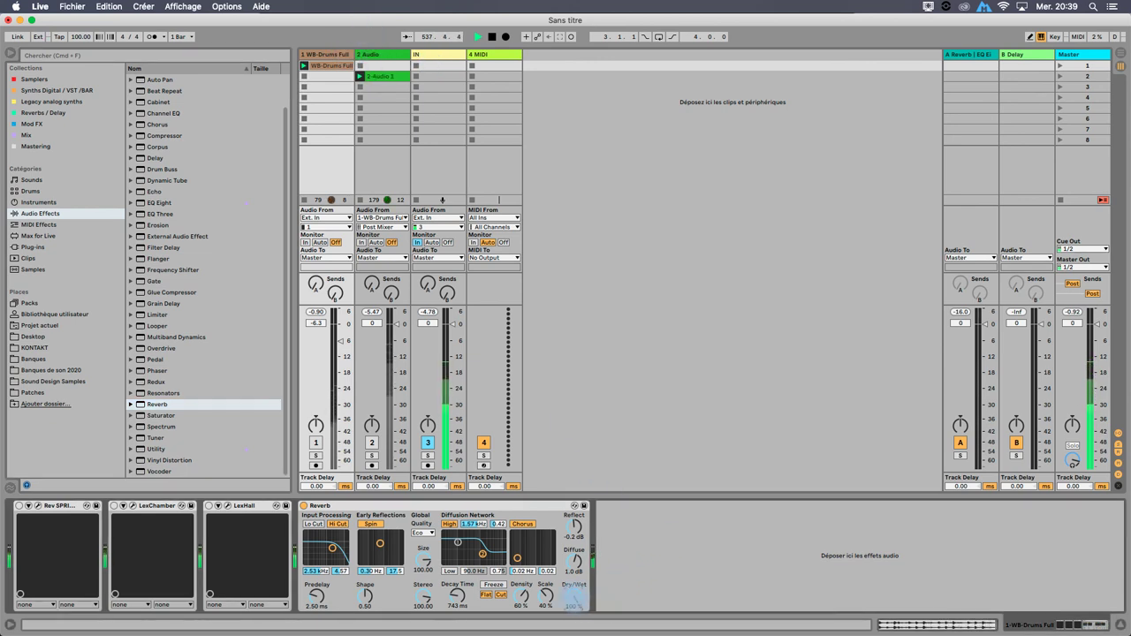
pyautogui.moveTo(455, 598); pyautogui.dragTo(455, 590)
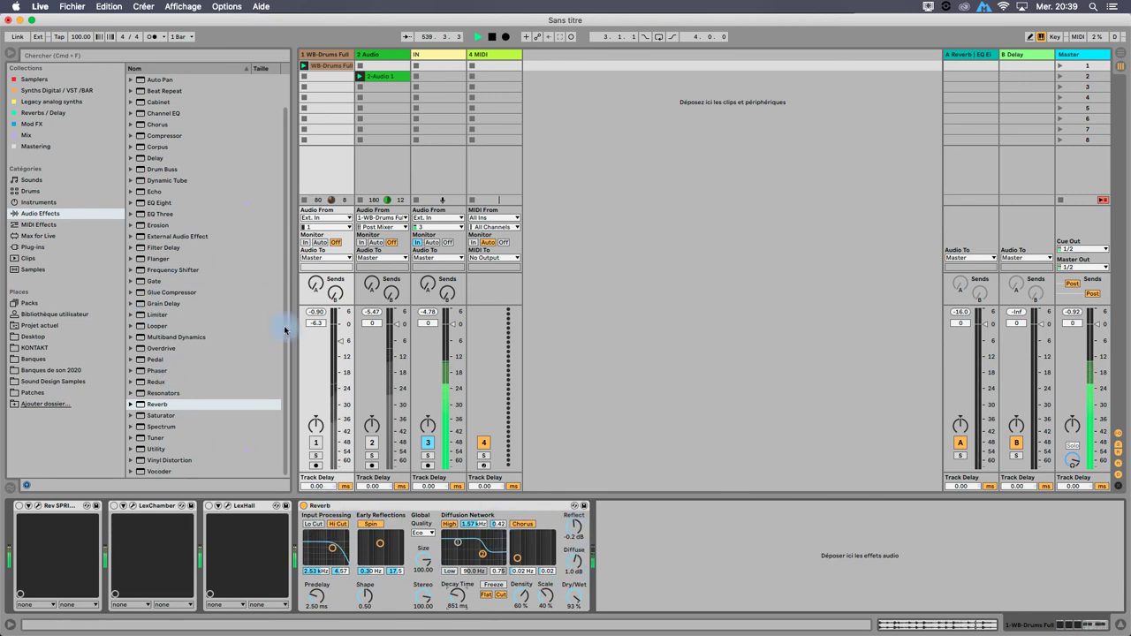
pyautogui.click(338, 53)
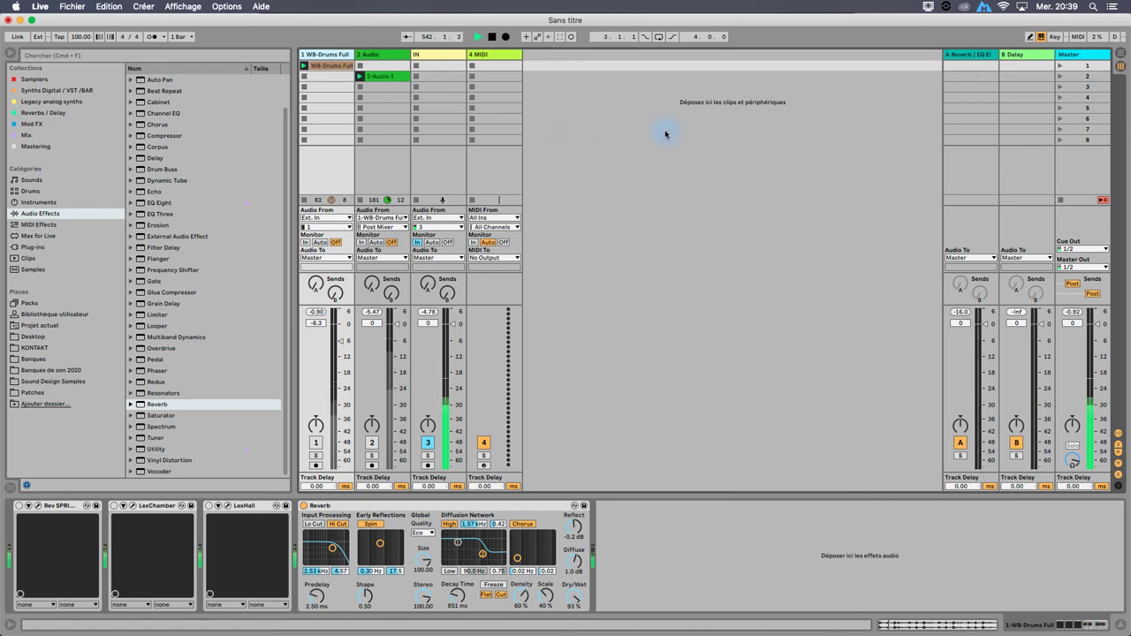
pyautogui.click(1090, 626)
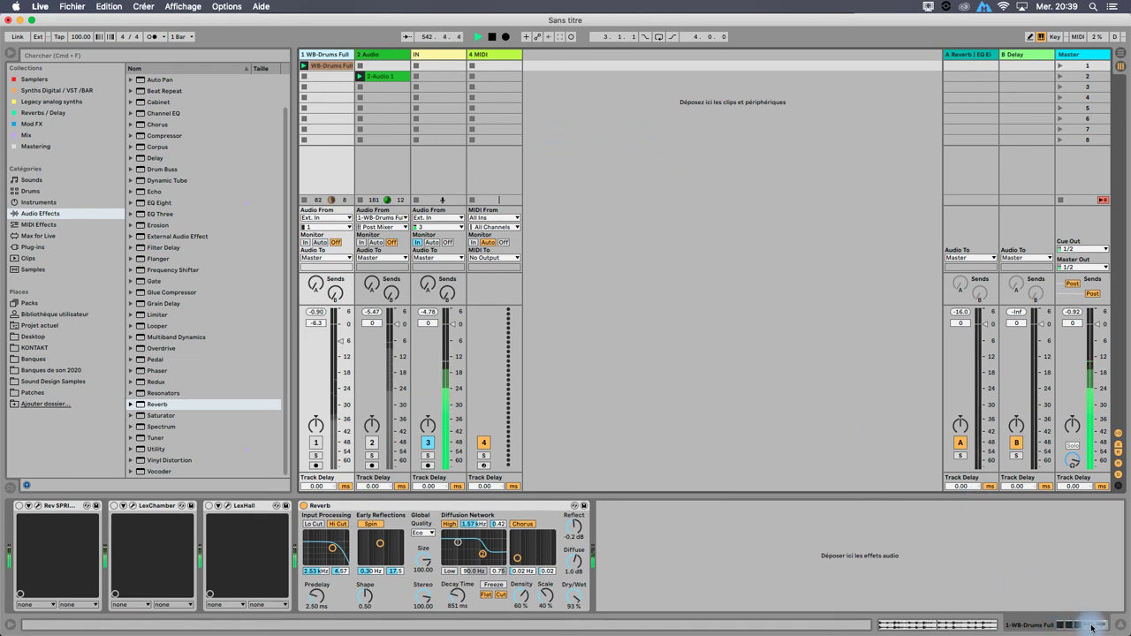